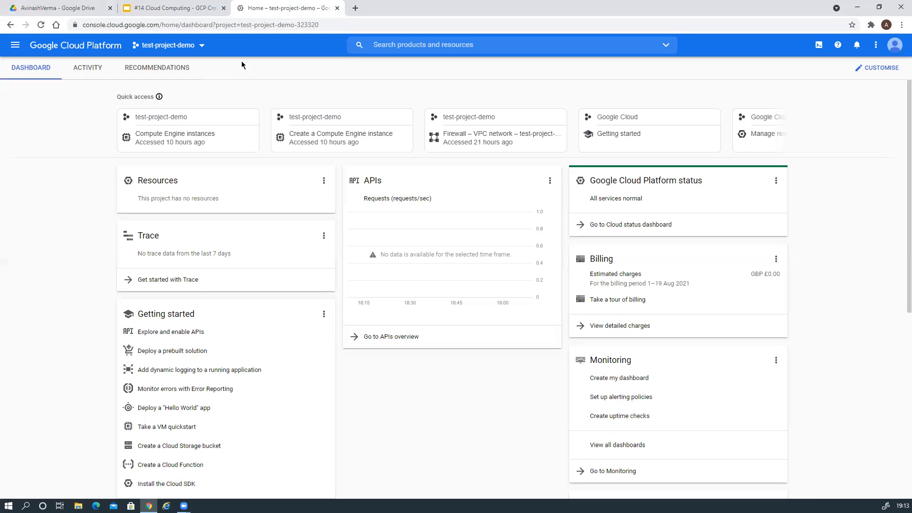
- Open the test-project-demo project from the list of recent projects
{"action": "left_click", "coordinate": [199, 48]}
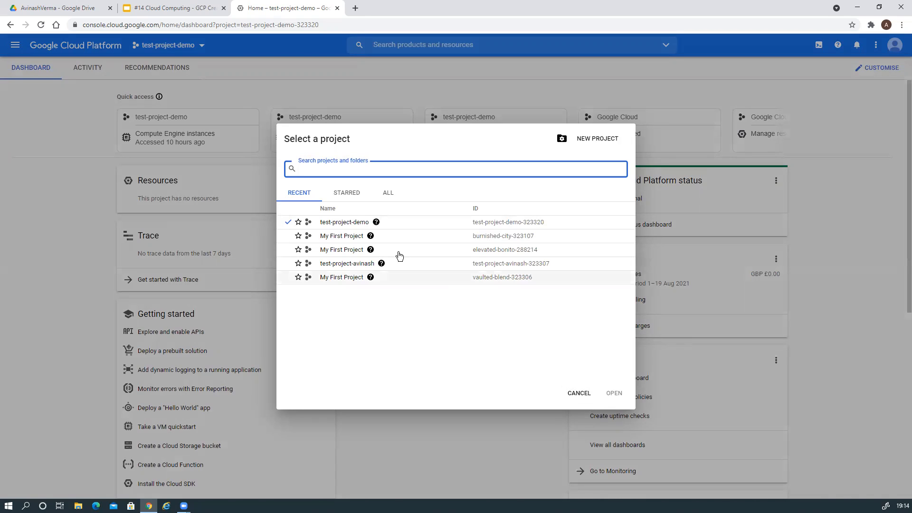
{"action": "left_click", "coordinate": [354, 227]}
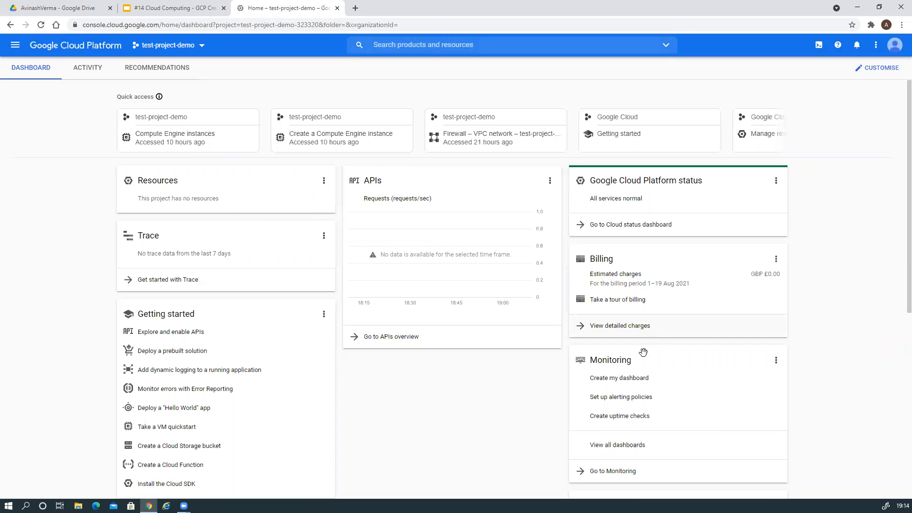
- Look through the project dashboard's cards, including Monitoring, Error Reporting, News and Getting started
{"action": "scroll", "coordinate": [647, 354], "scroll_direction": "down", "scroll_amount": 5}
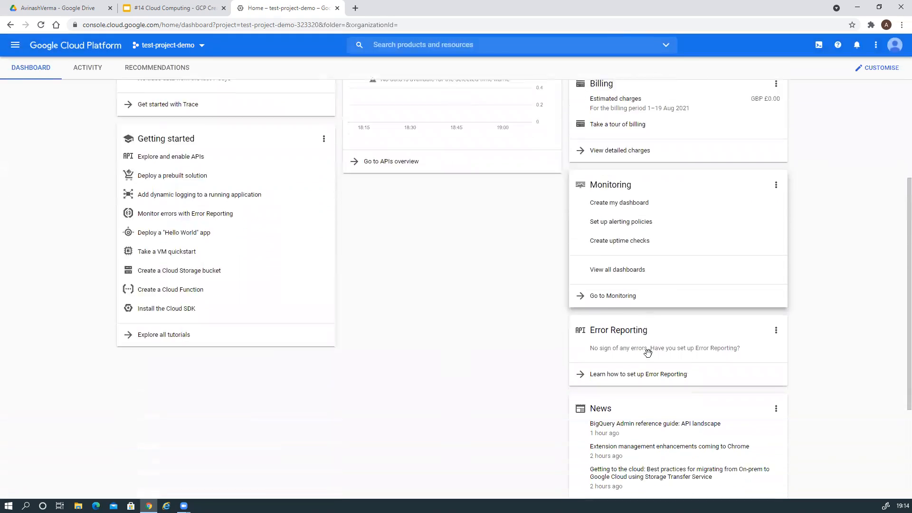
{"action": "scroll", "coordinate": [648, 353], "scroll_direction": "down", "scroll_amount": 1}
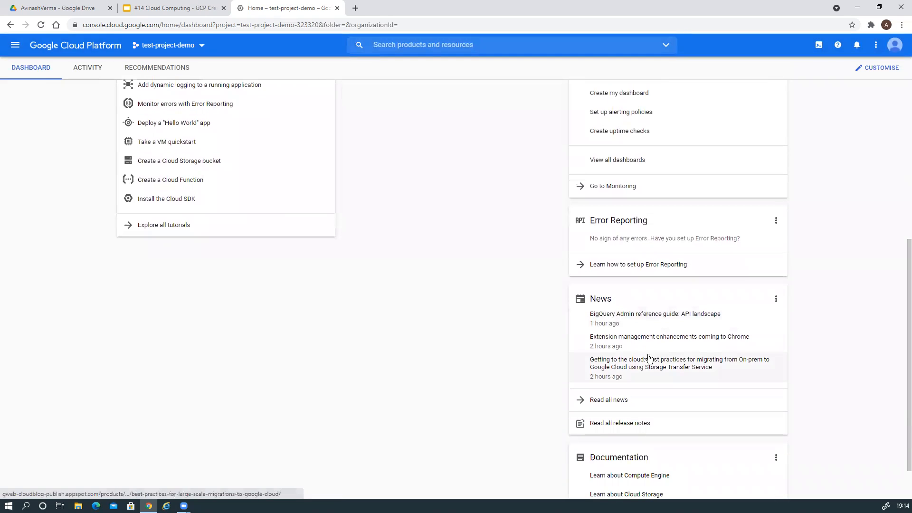
{"action": "scroll", "coordinate": [648, 358], "scroll_direction": "down", "scroll_amount": 1}
{"action": "scroll", "coordinate": [649, 359], "scroll_direction": "up", "scroll_amount": 1}
{"action": "scroll", "coordinate": [650, 359], "scroll_direction": "up", "scroll_amount": 6}
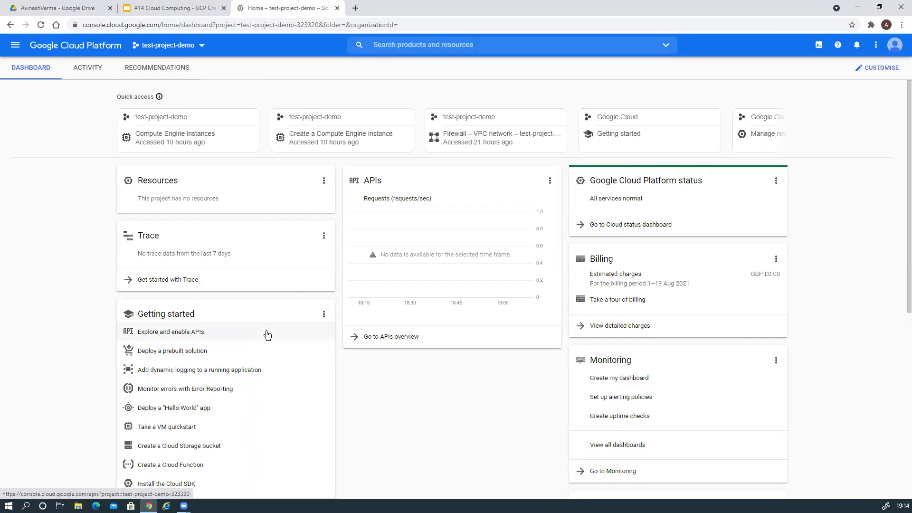
{"action": "scroll", "coordinate": [266, 332], "scroll_direction": "down", "scroll_amount": 3}
{"action": "scroll", "coordinate": [268, 335], "scroll_direction": "down", "scroll_amount": 1}
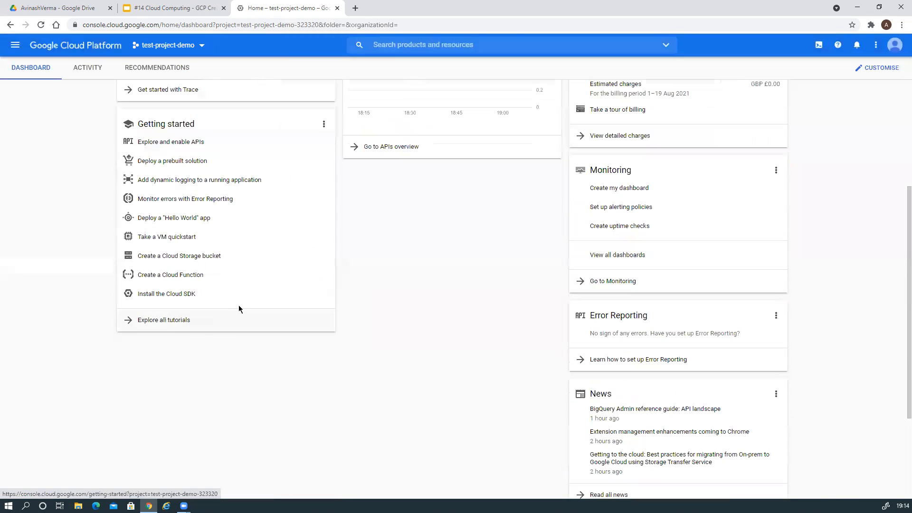
{"action": "scroll", "coordinate": [249, 326], "scroll_direction": "up", "scroll_amount": 3}
{"action": "scroll", "coordinate": [249, 325], "scroll_direction": "up", "scroll_amount": 1}
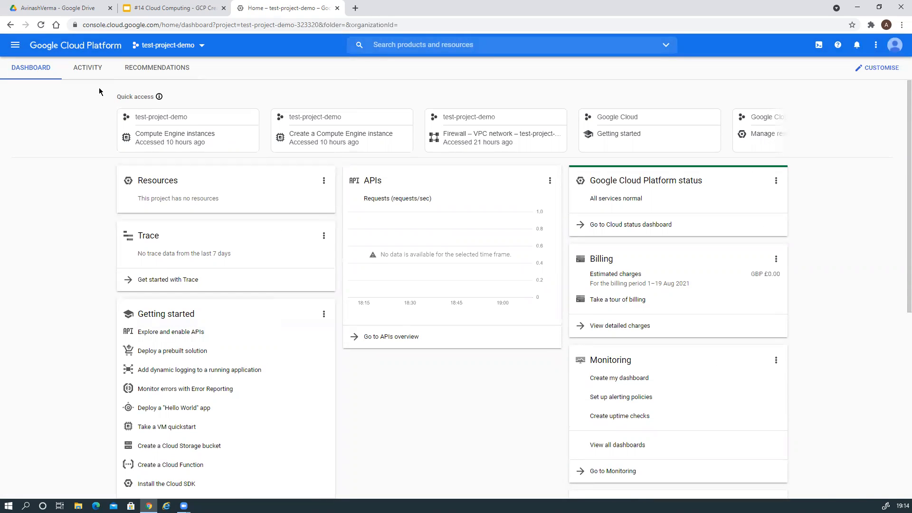
- Try to pin Compute Engine in the navigation menu
{"action": "left_click", "coordinate": [16, 46]}
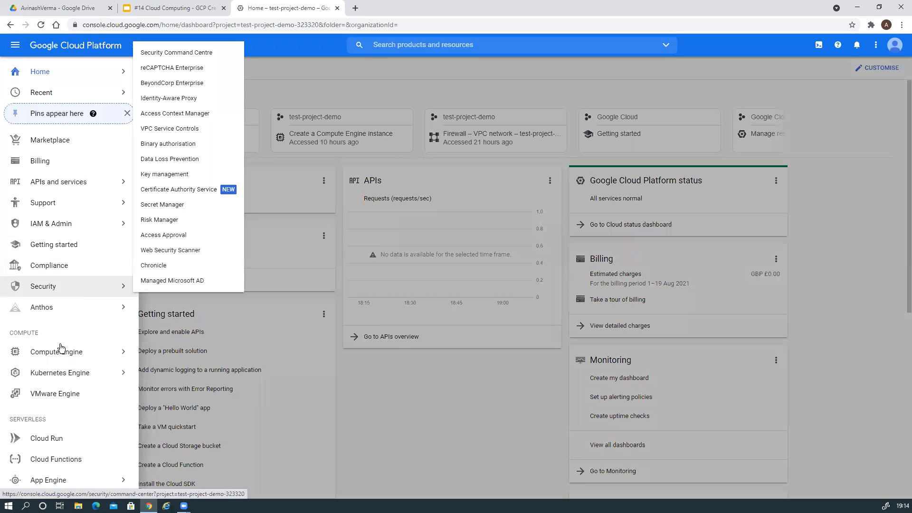
{"action": "mouse_move", "coordinate": [71, 352]}
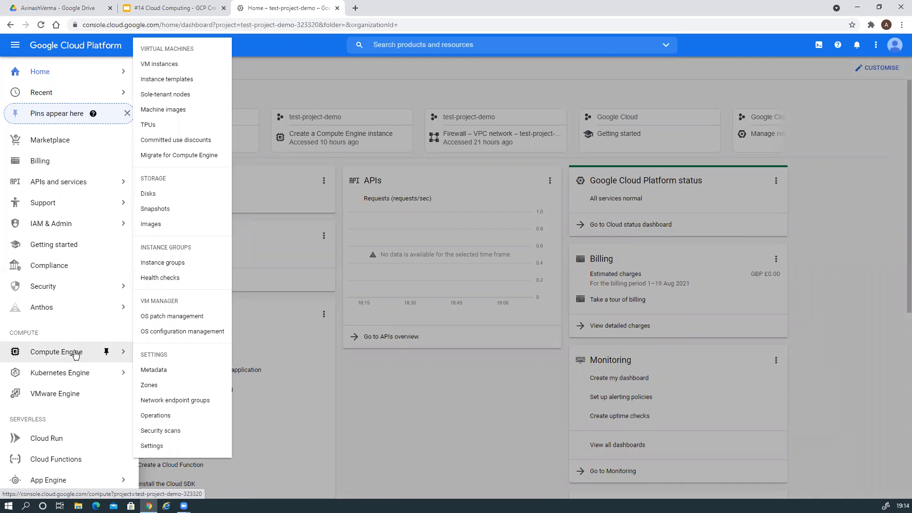
{"action": "left_click", "coordinate": [106, 356]}
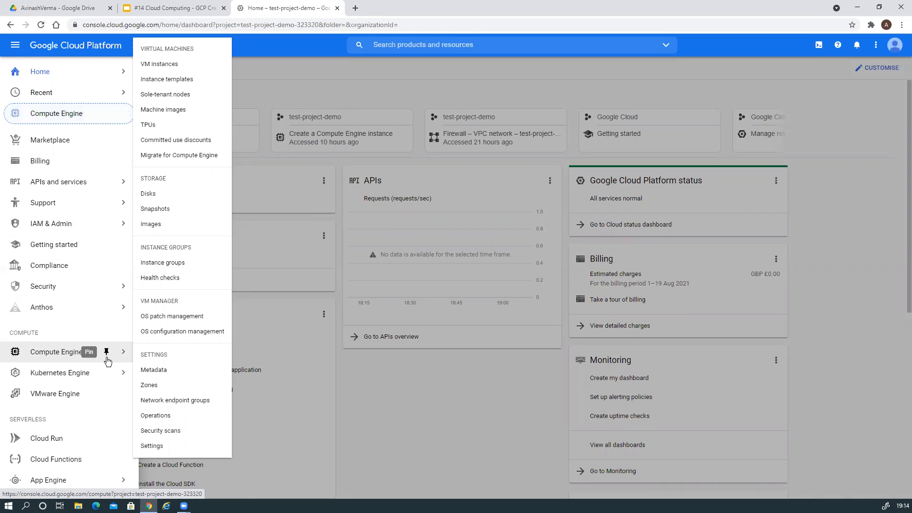
{"action": "left_click", "coordinate": [108, 352]}
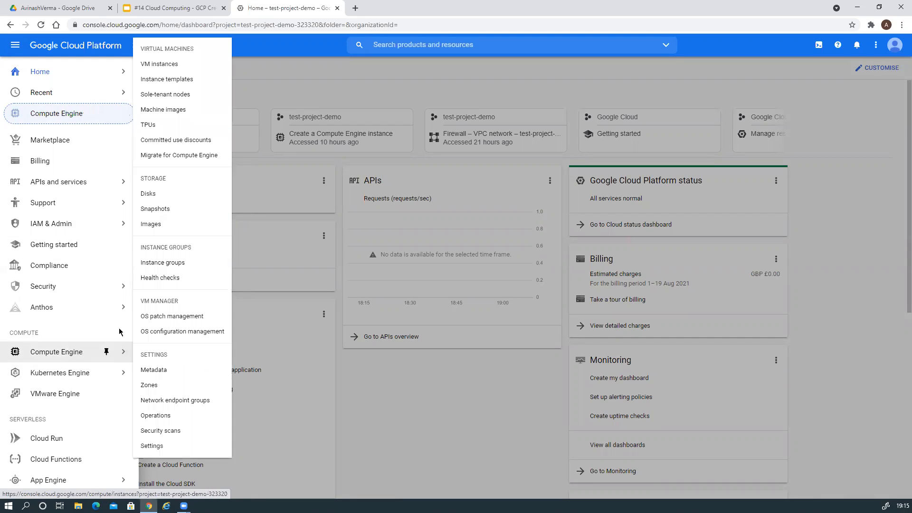
- Search the console for "compute engine" and open the Compute Engine product page
{"action": "left_click", "coordinate": [397, 45]}
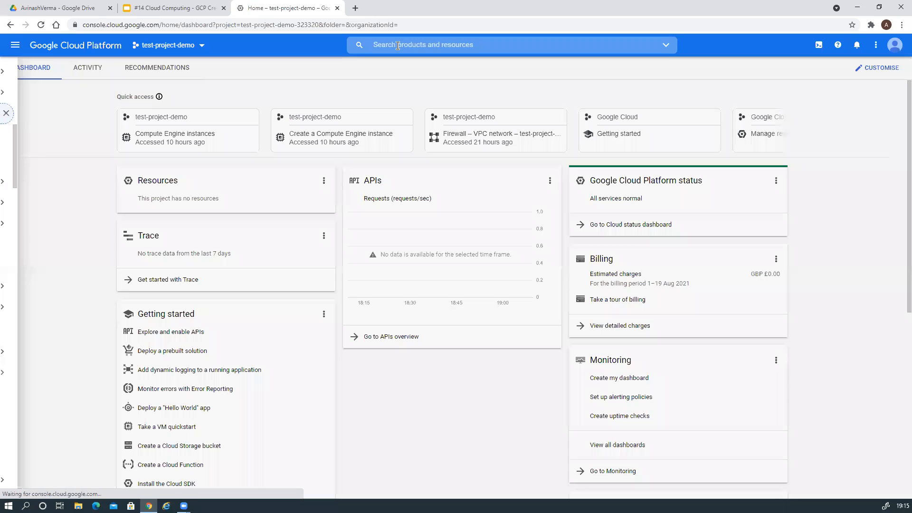
{"action": "type", "text": "compute"}
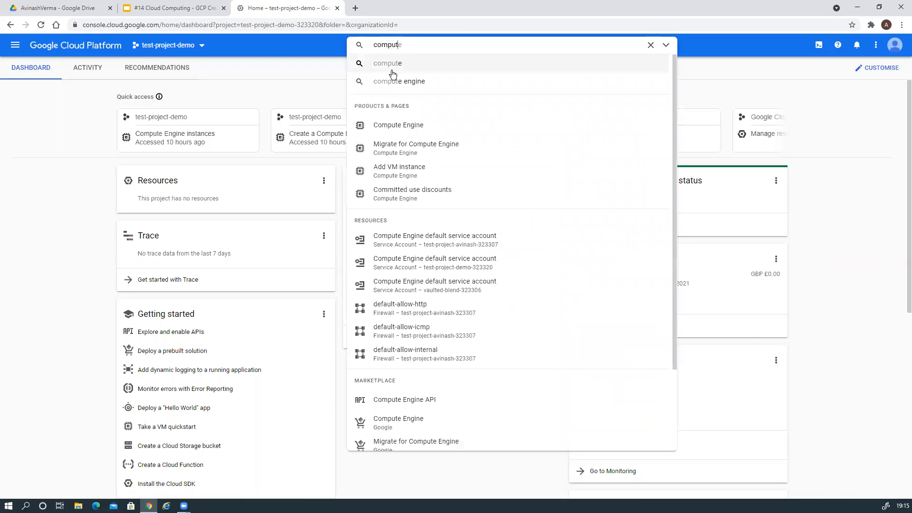
{"action": "left_click", "coordinate": [419, 81]}
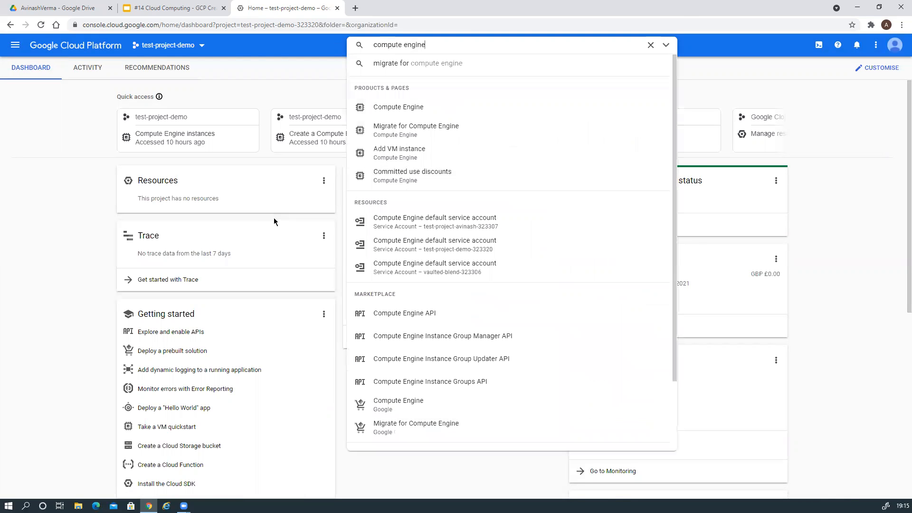
{"action": "left_click", "coordinate": [388, 108]}
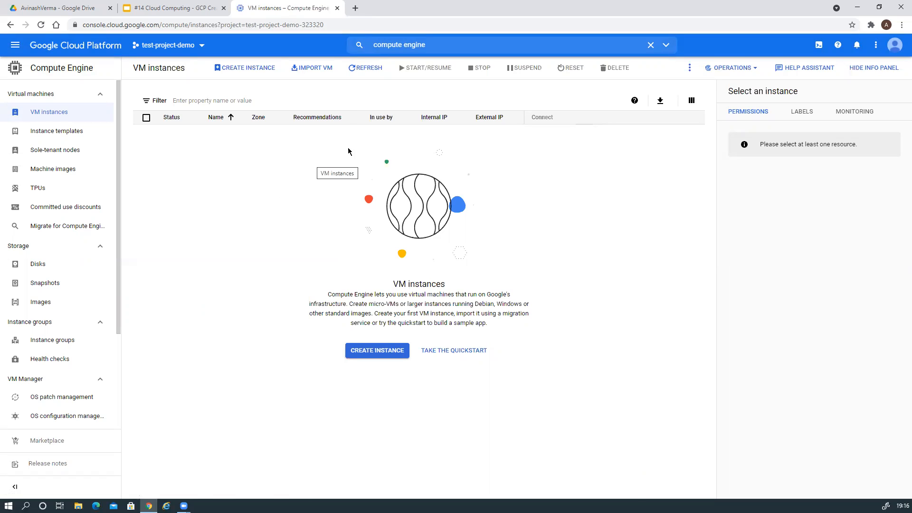
- Start creating a new VM instance and name it test-windows-1
{"action": "left_click", "coordinate": [234, 68]}
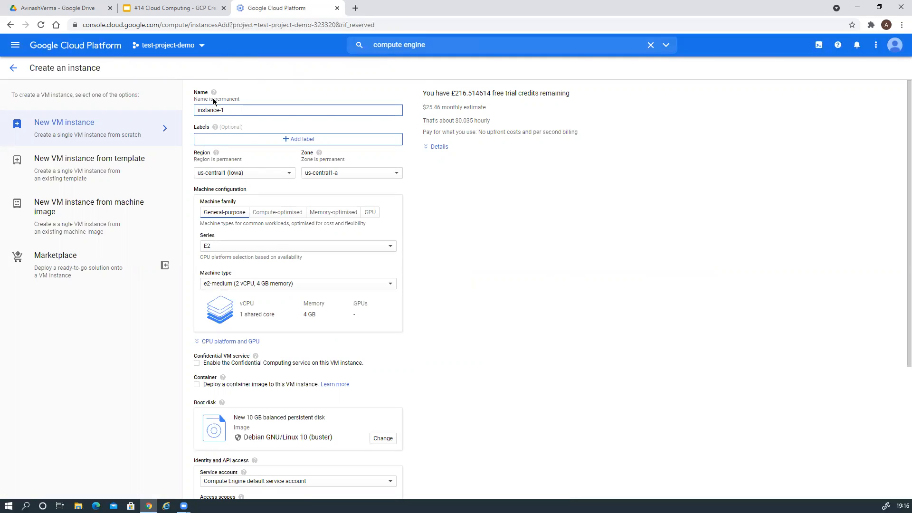
{"action": "mouse_move", "coordinate": [214, 95]}
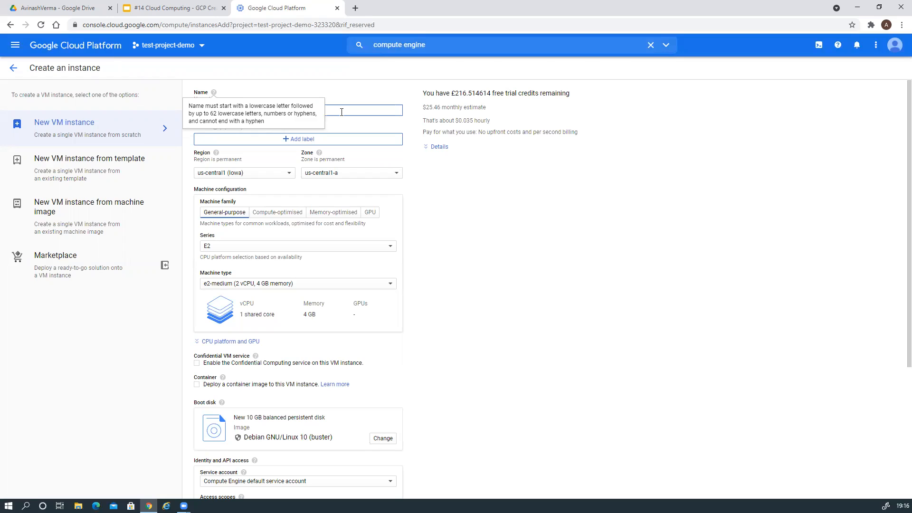
{"action": "left_click_drag", "start_coordinate": [241, 109], "coordinate": [188, 114]}
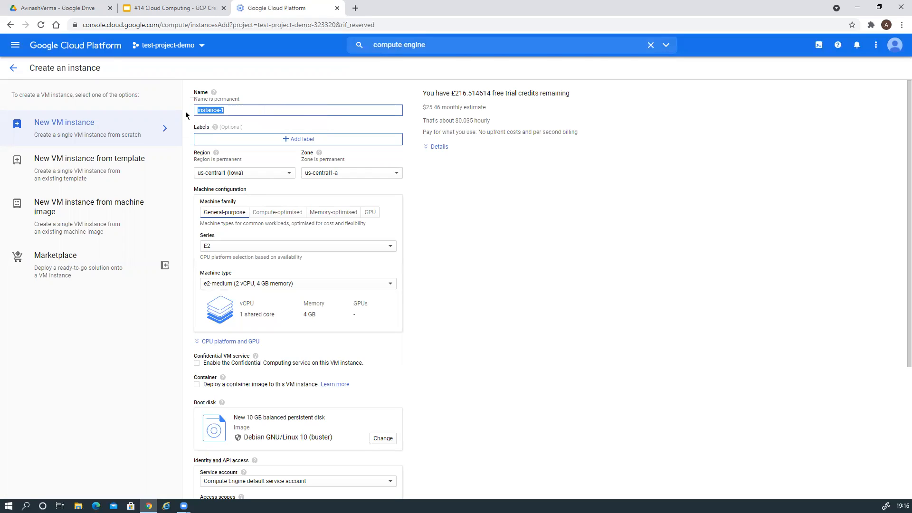
{"action": "type", "text": "test-windows-"}
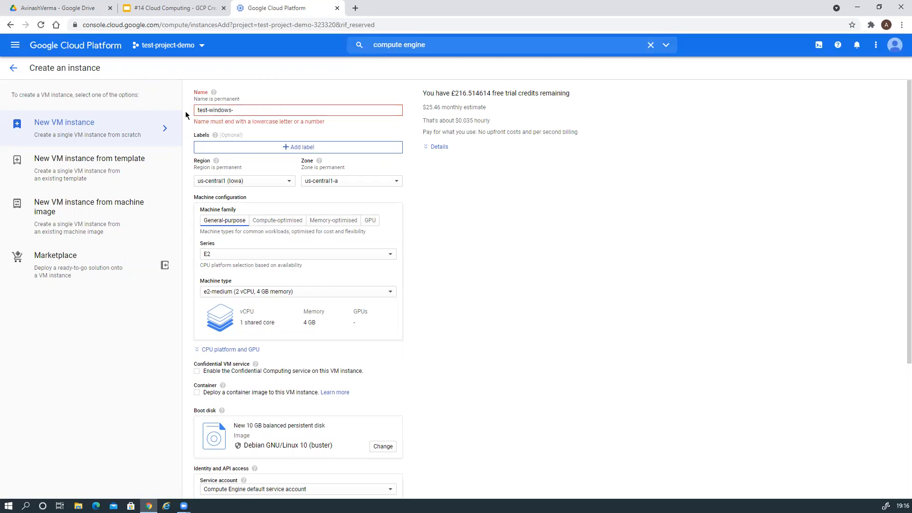
{"action": "type", "text": "1"}
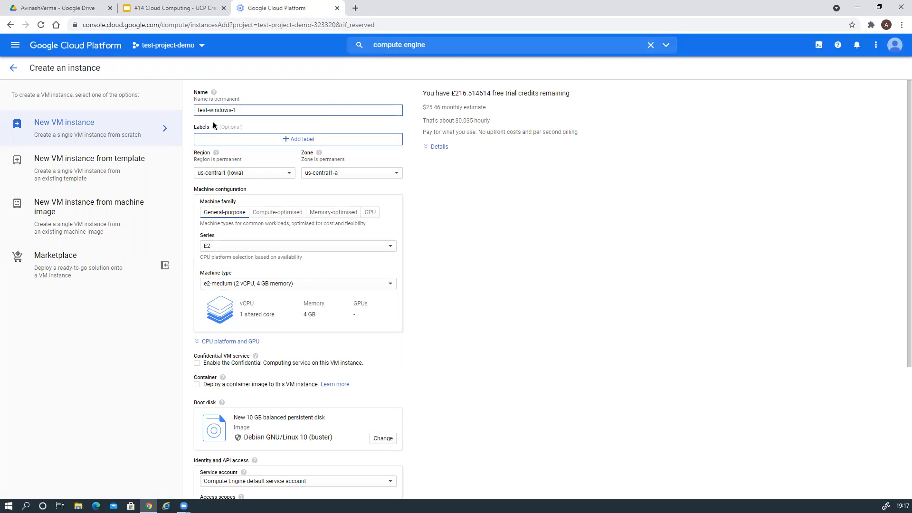
- Add a label to the instance with the key "name" and the value "test-windows-1"
{"action": "left_click", "coordinate": [291, 139]}
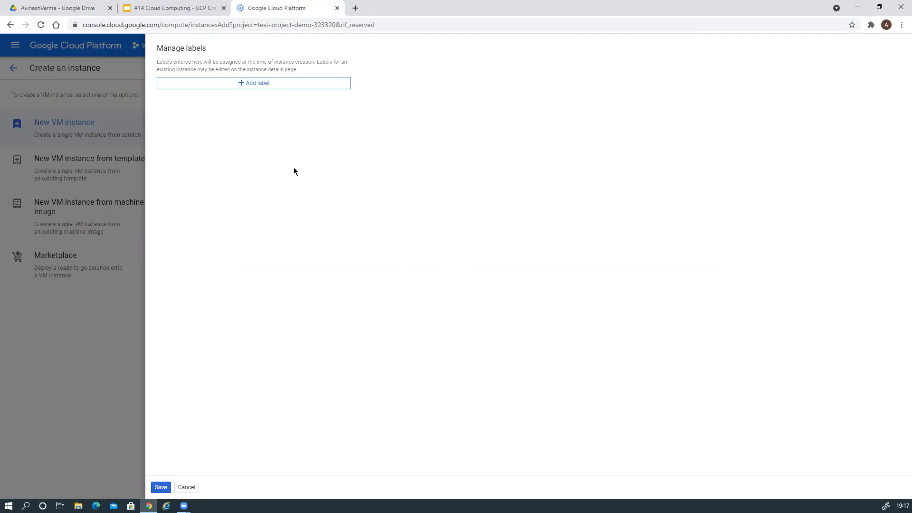
{"action": "left_click", "coordinate": [258, 83]}
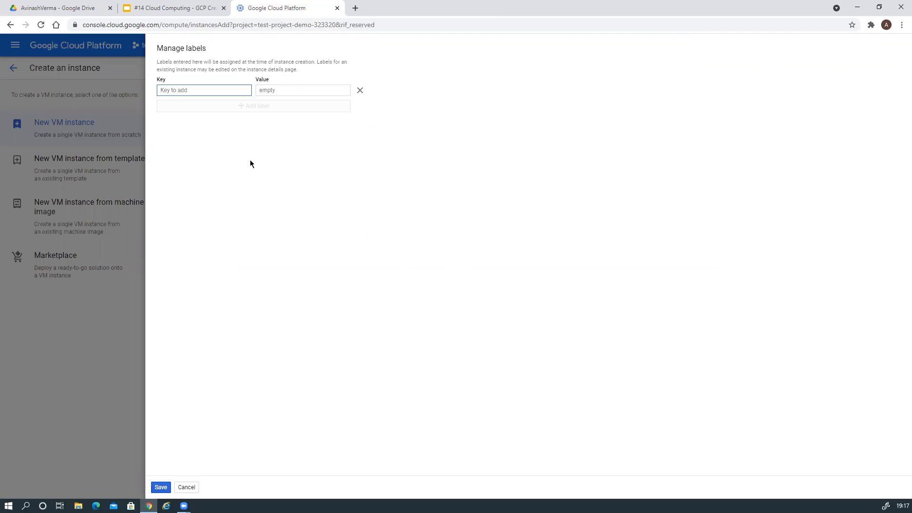
{"action": "type", "text": "name"}
{"action": "key", "text": "Tab"}
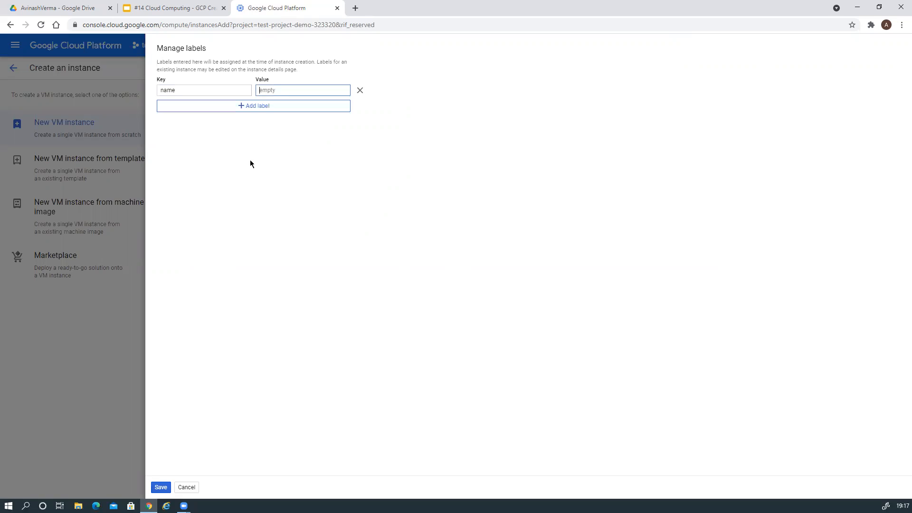
{"action": "type", "text": "test-windows-1"}
- Add a second label with the key "owner" and the owner's first name as its value
{"action": "left_click", "coordinate": [273, 110]}
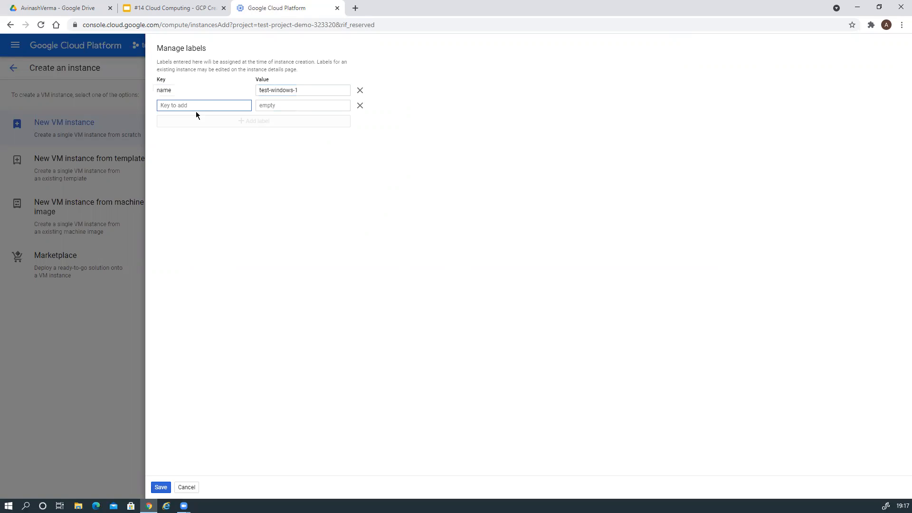
{"action": "type", "text": "owner"}
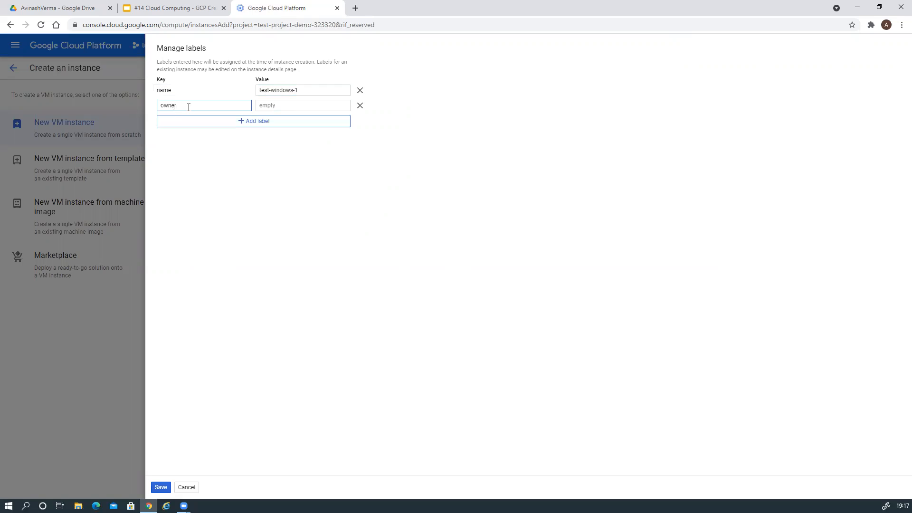
{"action": "key", "text": "Tab"}
{"action": "type", "text": "avinash"}
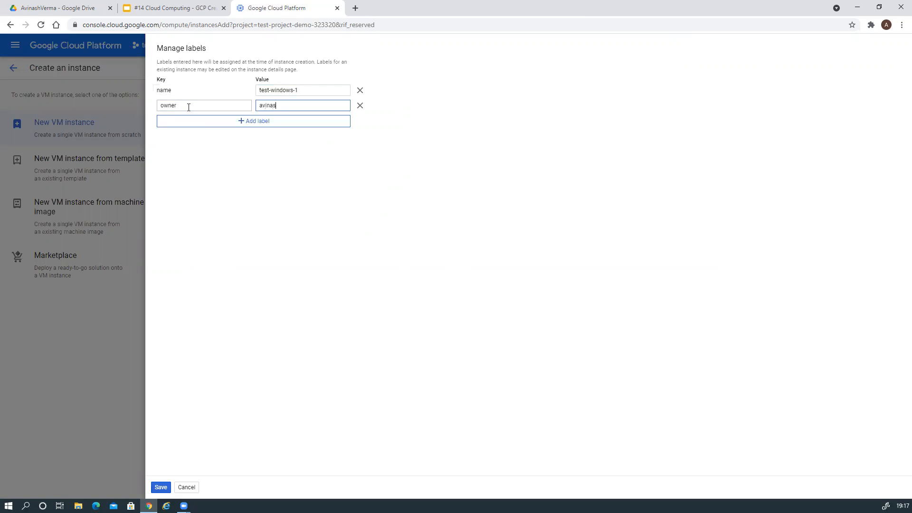
- Add a third label with the key "department" and the value "home", and save the labels
{"action": "left_click", "coordinate": [201, 123]}
{"action": "type", "text": "de"}
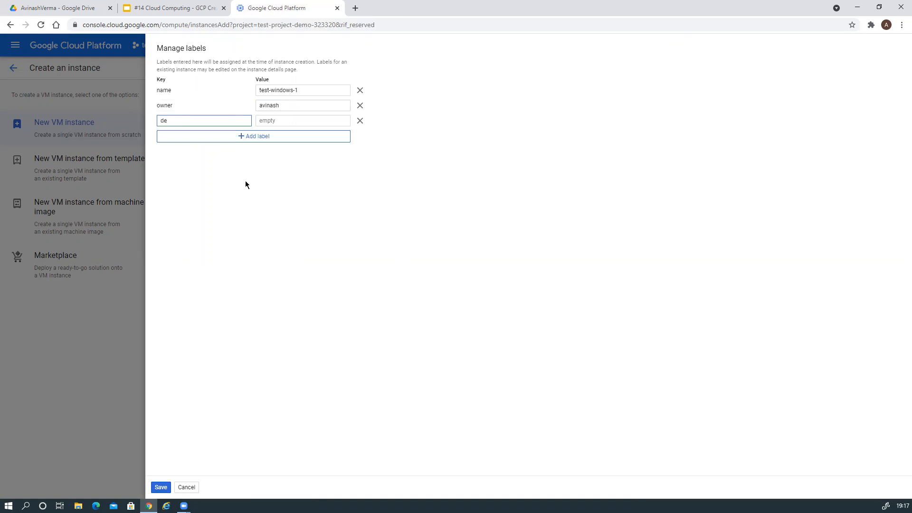
{"action": "type", "text": "partment"}
{"action": "key", "text": "Tab"}
{"action": "type", "text": "home"}
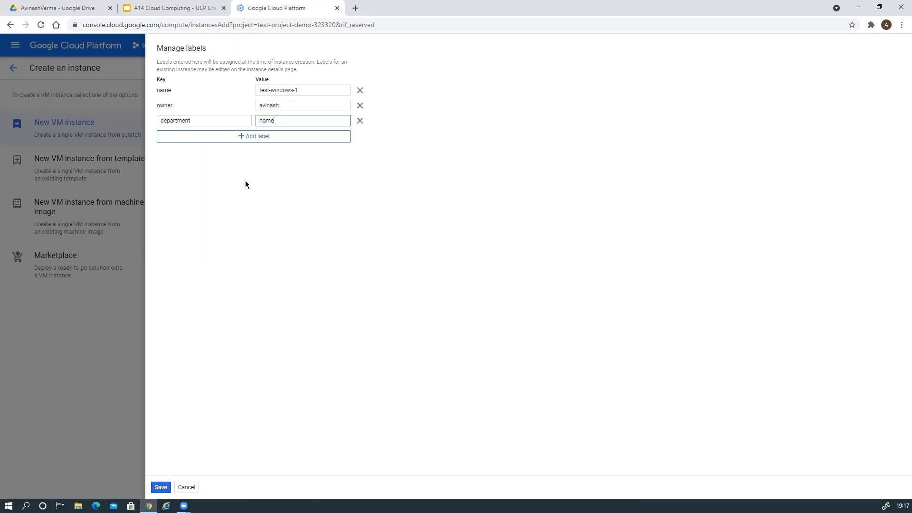
{"action": "left_click", "coordinate": [161, 487]}
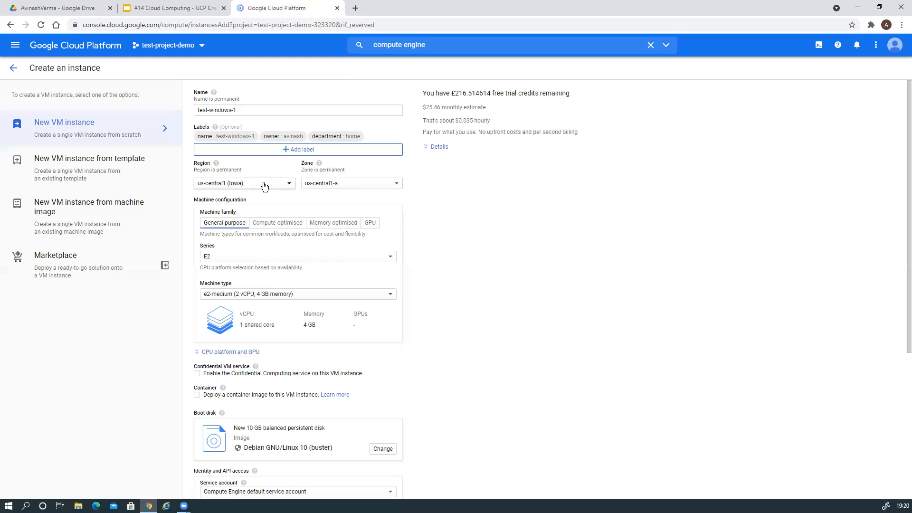
- Set the instance's region to us-east1 (South Carolina) and its zone to us-east1-c
{"action": "left_click", "coordinate": [265, 185]}
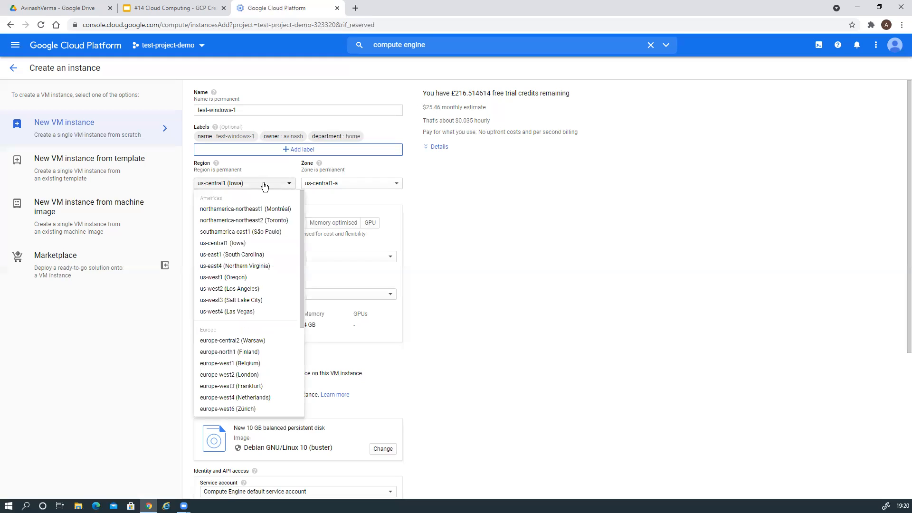
{"action": "left_click", "coordinate": [247, 257]}
{"action": "left_click", "coordinate": [355, 187]}
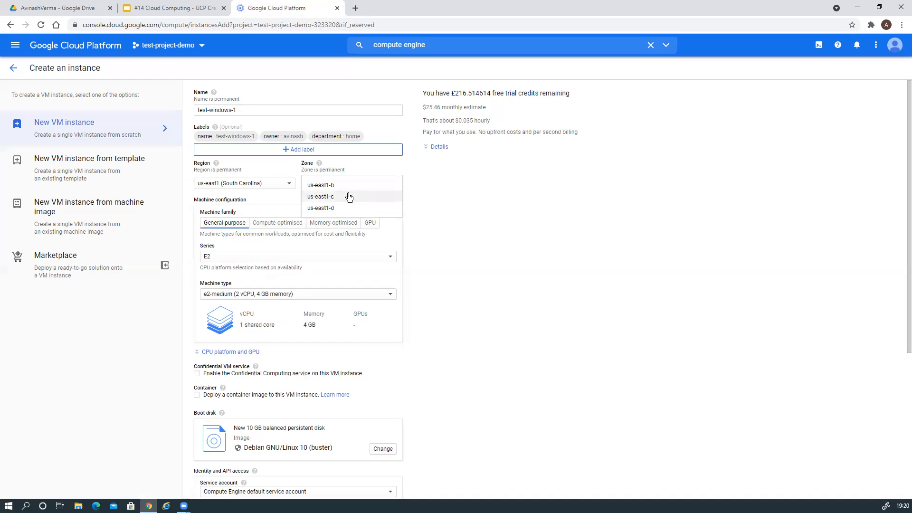
{"action": "left_click", "coordinate": [347, 197]}
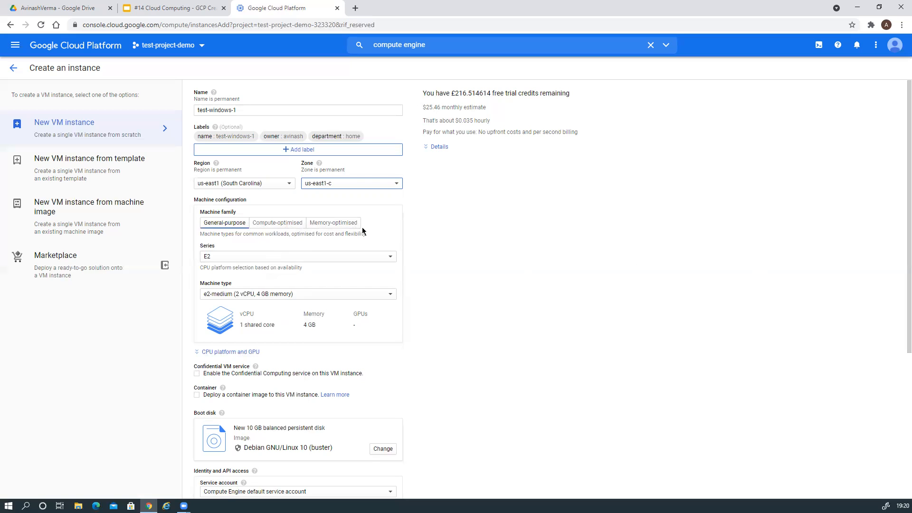
- Configure the instance with the General-purpose machine family, E2 series and the e2-small machine type (2 vCPU, 2 GB memory)
{"action": "left_click", "coordinate": [225, 225]}
{"action": "left_click", "coordinate": [285, 257]}
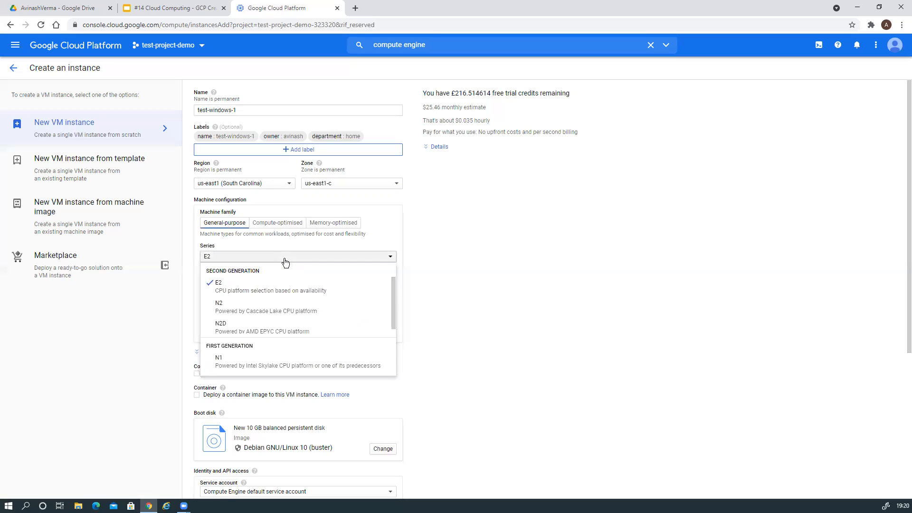
{"action": "left_click", "coordinate": [482, 236]}
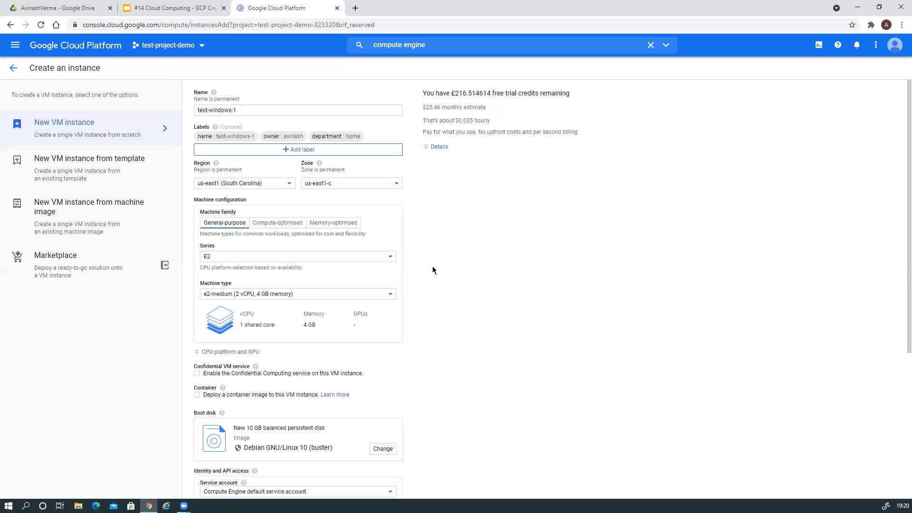
{"action": "left_click", "coordinate": [294, 298]}
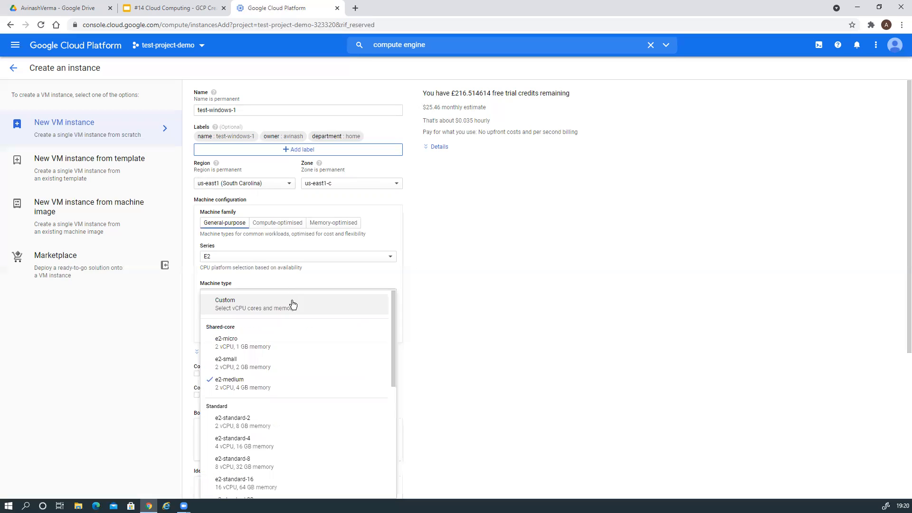
{"action": "left_click", "coordinate": [245, 370]}
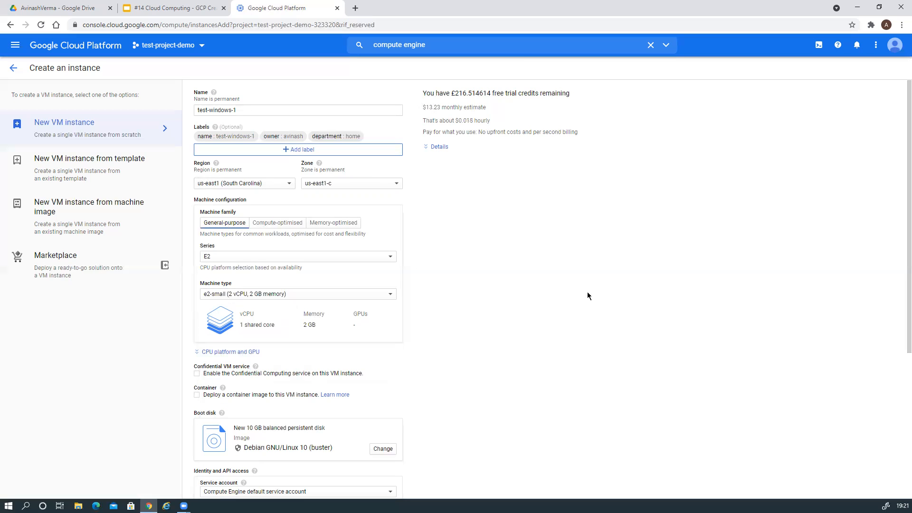
- Change the boot disk to the public Windows Server image, version Windows Server 2019 Datacenter with Desktop Experience
{"action": "scroll", "coordinate": [578, 290], "scroll_direction": "down", "scroll_amount": 4}
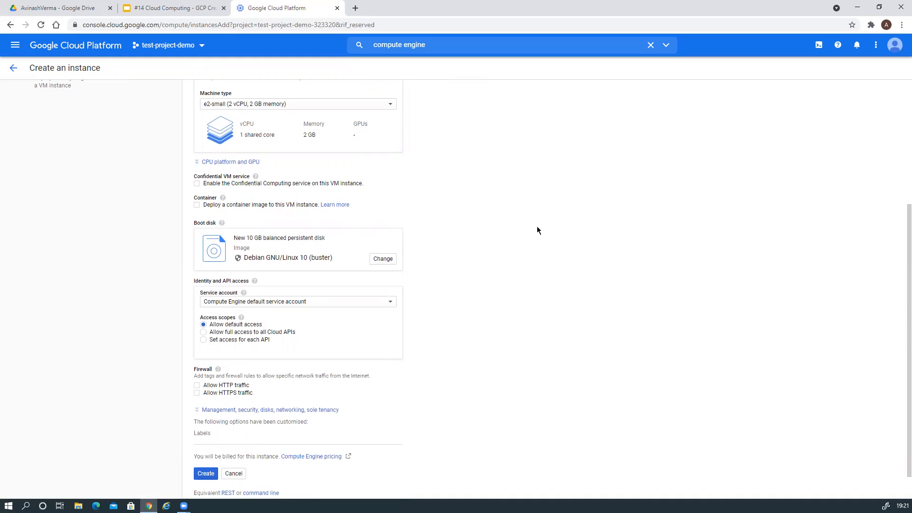
{"action": "scroll", "coordinate": [537, 232], "scroll_direction": "down", "scroll_amount": 1}
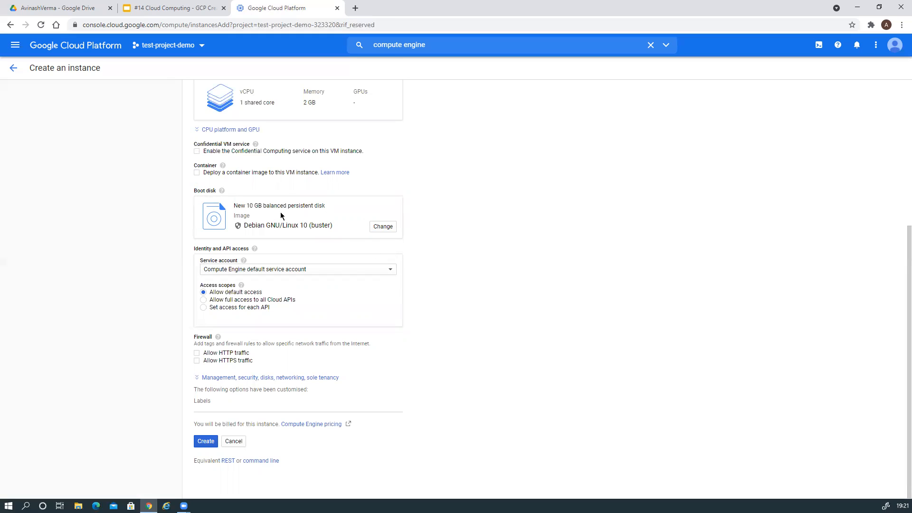
{"action": "left_click", "coordinate": [383, 228]}
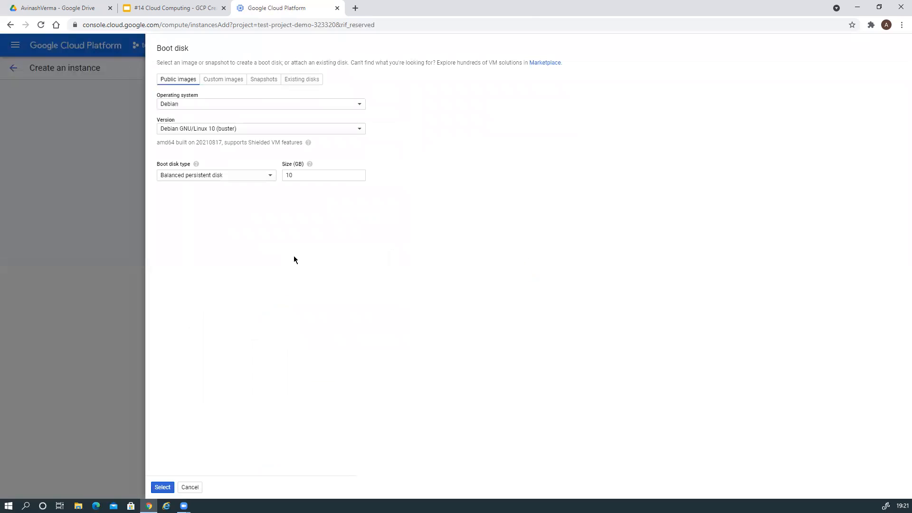
{"action": "left_click", "coordinate": [241, 106]}
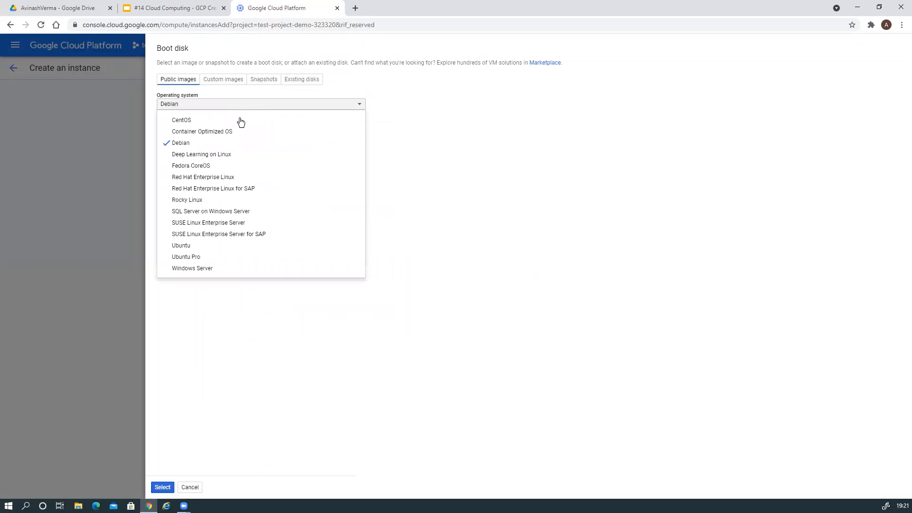
{"action": "left_click", "coordinate": [200, 268]}
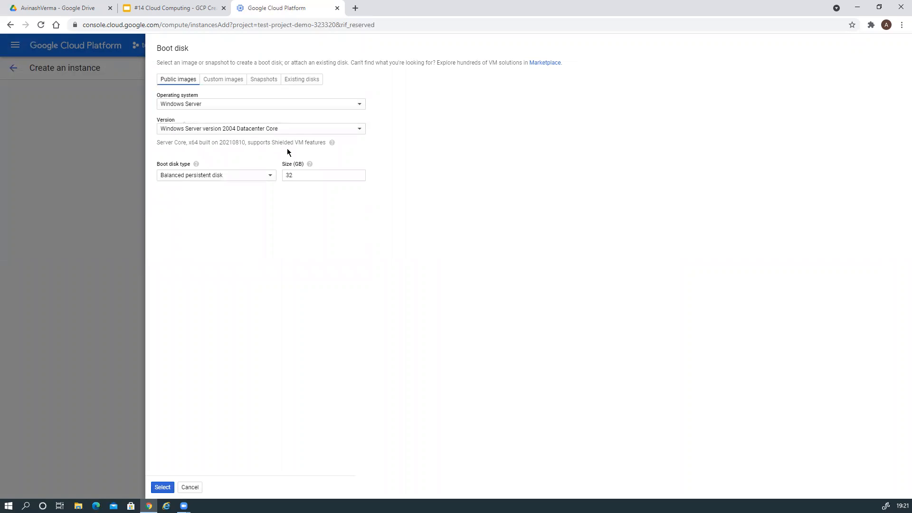
{"action": "left_click", "coordinate": [288, 130]}
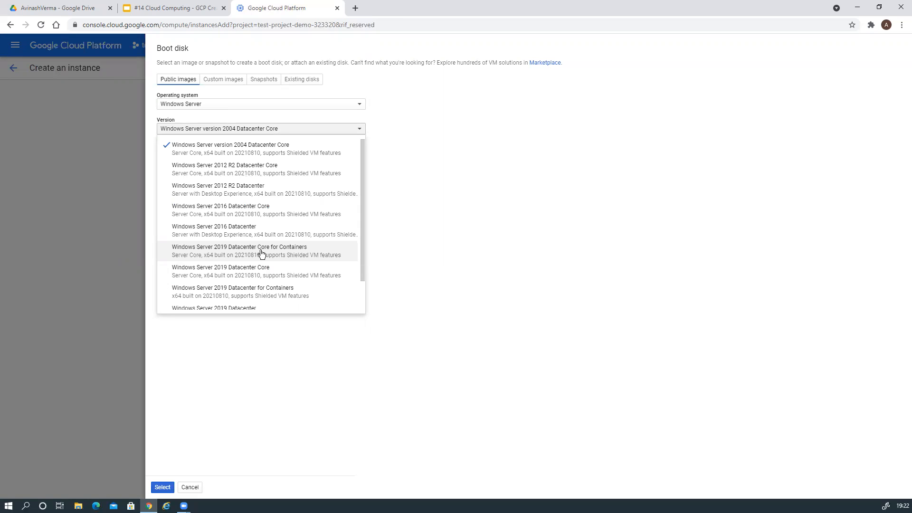
{"action": "scroll", "coordinate": [261, 253], "scroll_direction": "down", "scroll_amount": 2}
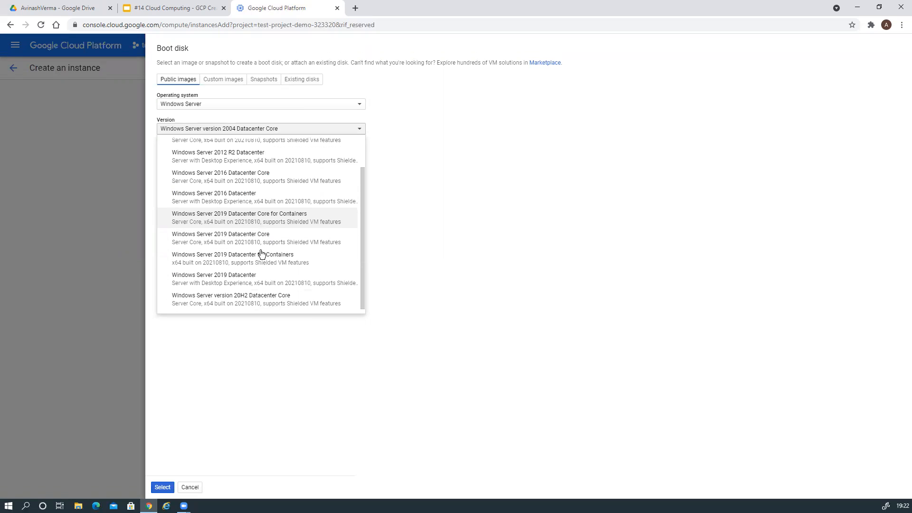
{"action": "left_click", "coordinate": [212, 280]}
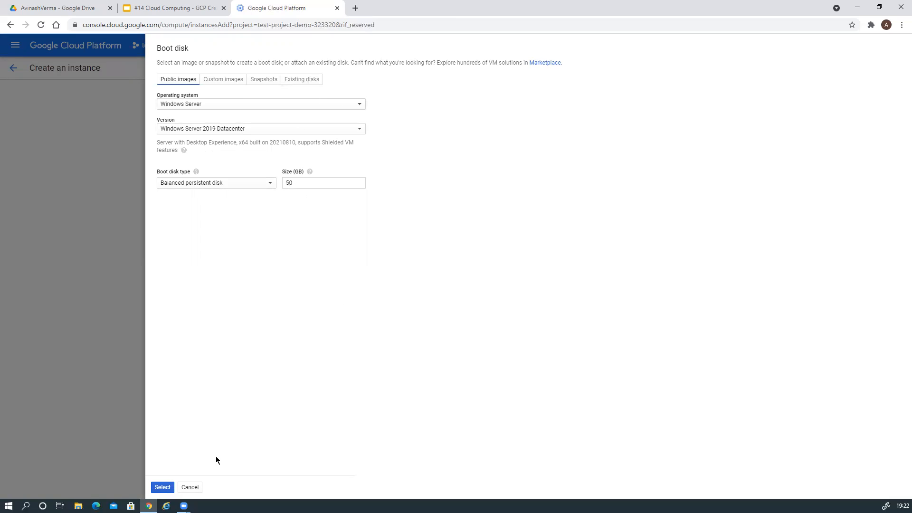
{"action": "left_click", "coordinate": [161, 487]}
- Allow HTTP traffic through the firewall and create the instance
{"action": "scroll", "coordinate": [531, 300], "scroll_direction": "down", "scroll_amount": 2}
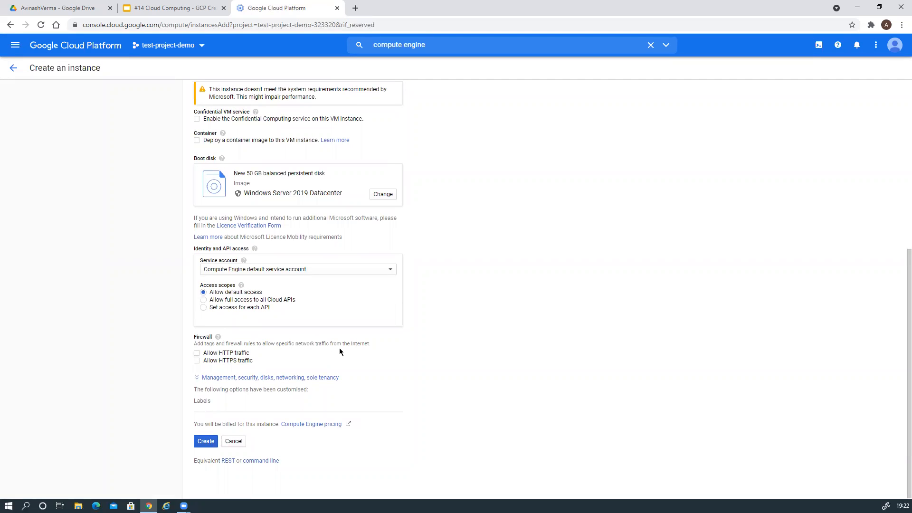
{"action": "left_click", "coordinate": [197, 353]}
{"action": "scroll", "coordinate": [460, 368], "scroll_direction": "up", "scroll_amount": 6}
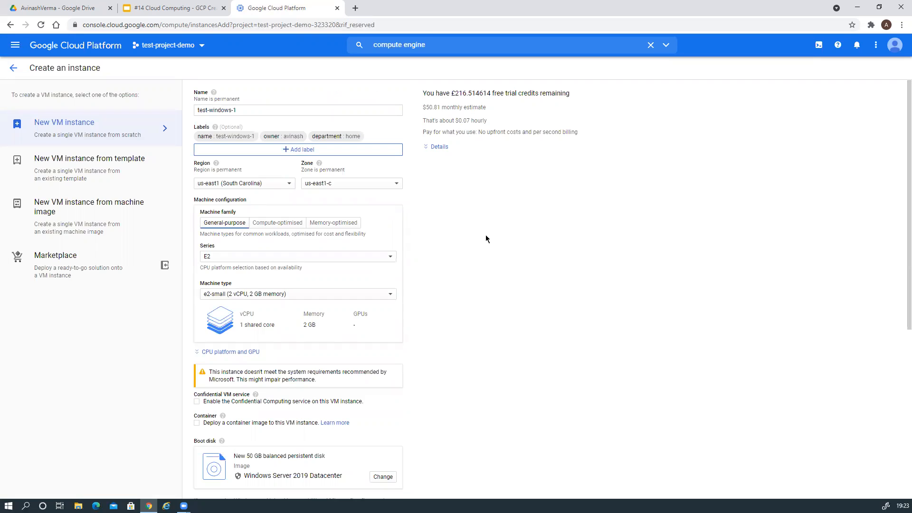
{"action": "scroll", "coordinate": [485, 235], "scroll_direction": "down", "scroll_amount": 6}
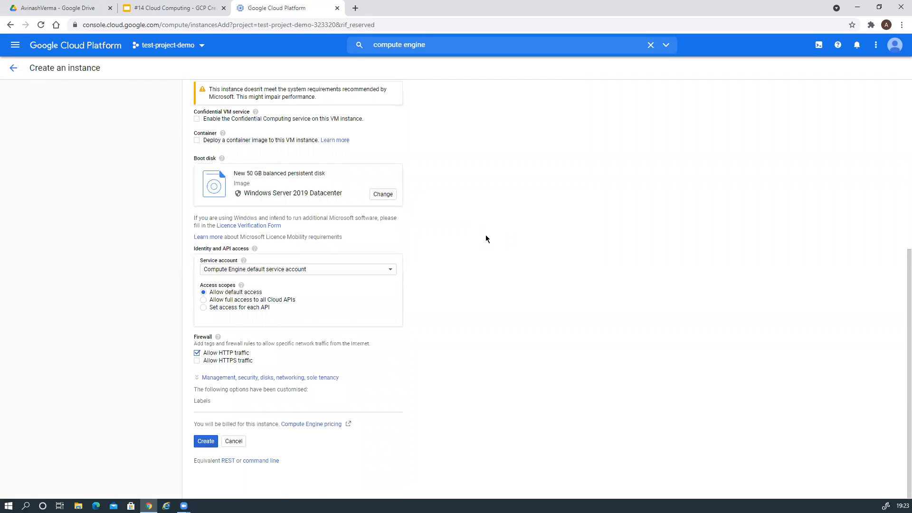
{"action": "left_click", "coordinate": [203, 442]}
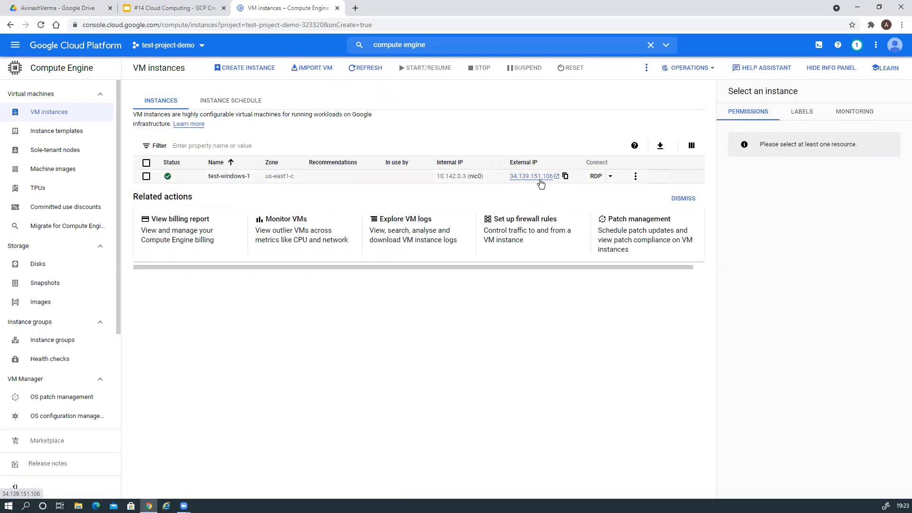
- Copy the external IP of test-windows-1, then examine its details page from remote access down to the API access scopes
{"action": "left_click", "coordinate": [566, 177]}
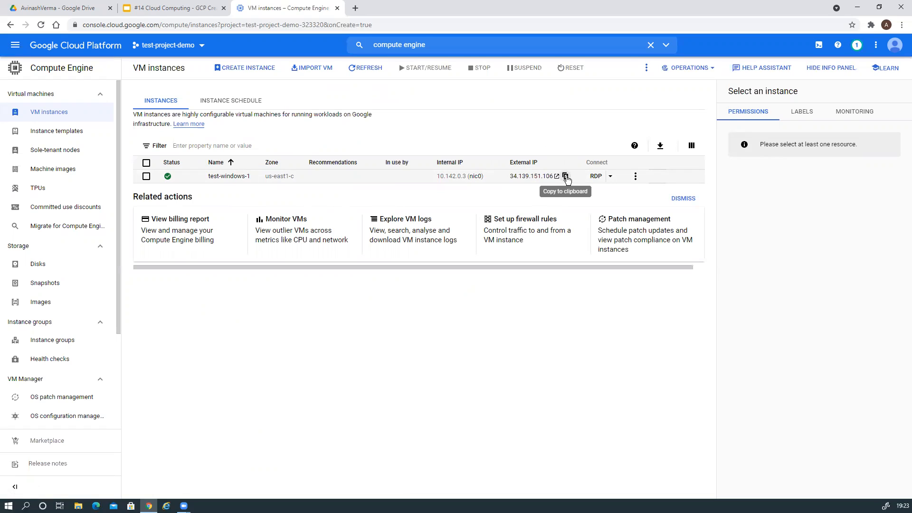
{"action": "left_click", "coordinate": [565, 177]}
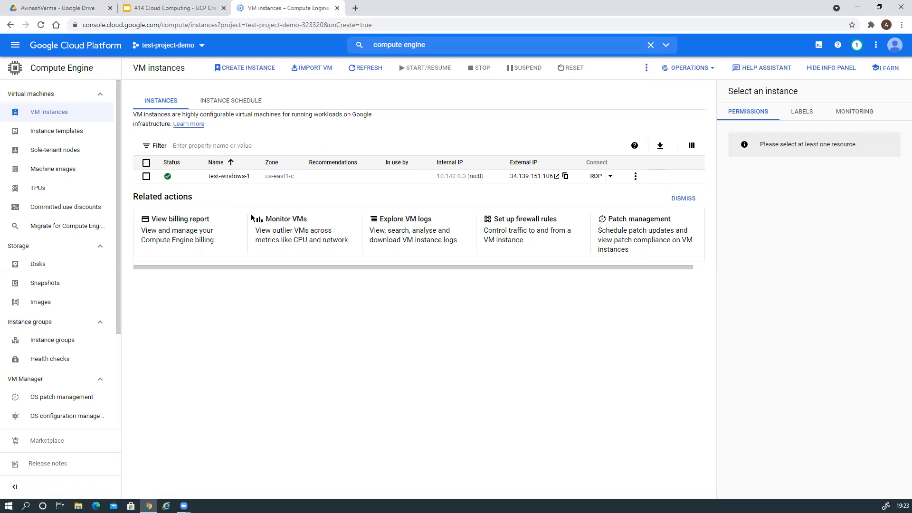
{"action": "left_click", "coordinate": [233, 177]}
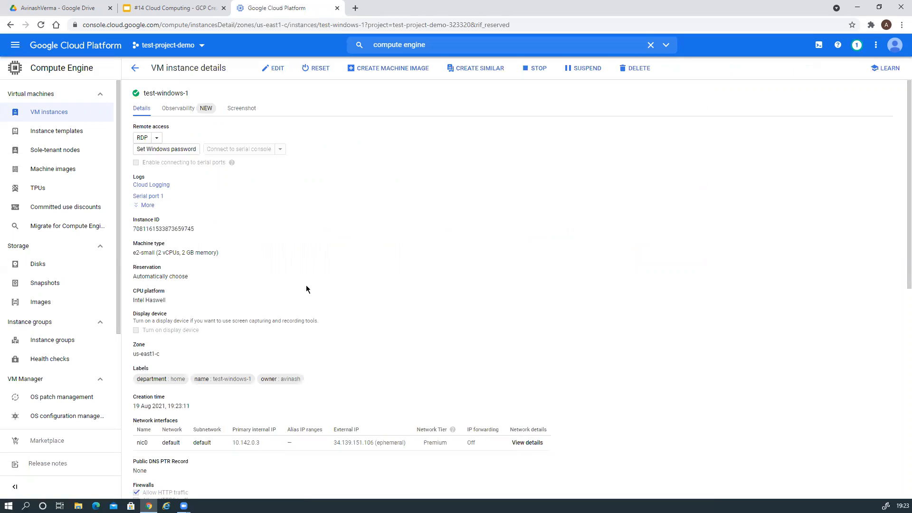
{"action": "scroll", "coordinate": [307, 289], "scroll_direction": "down", "scroll_amount": 8}
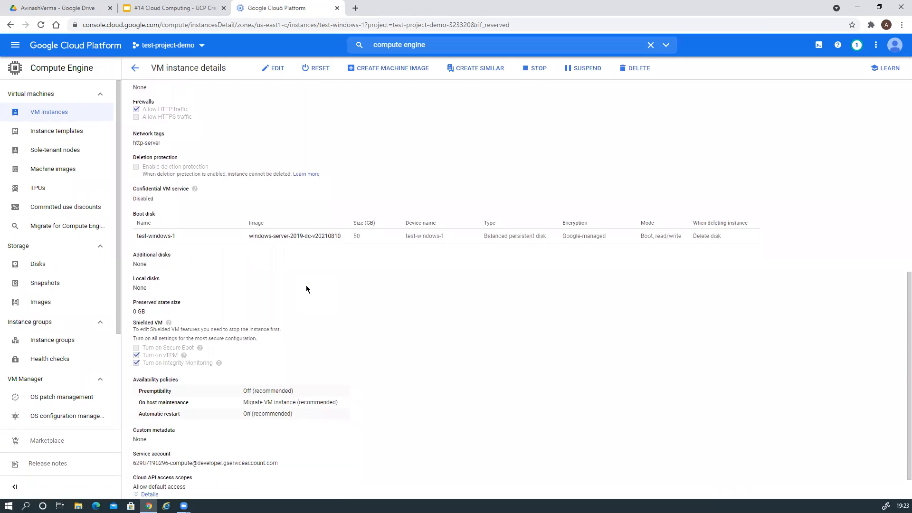
{"action": "scroll", "coordinate": [307, 289], "scroll_direction": "down", "scroll_amount": 1}
{"action": "scroll", "coordinate": [306, 289], "scroll_direction": "up", "scroll_amount": 10}
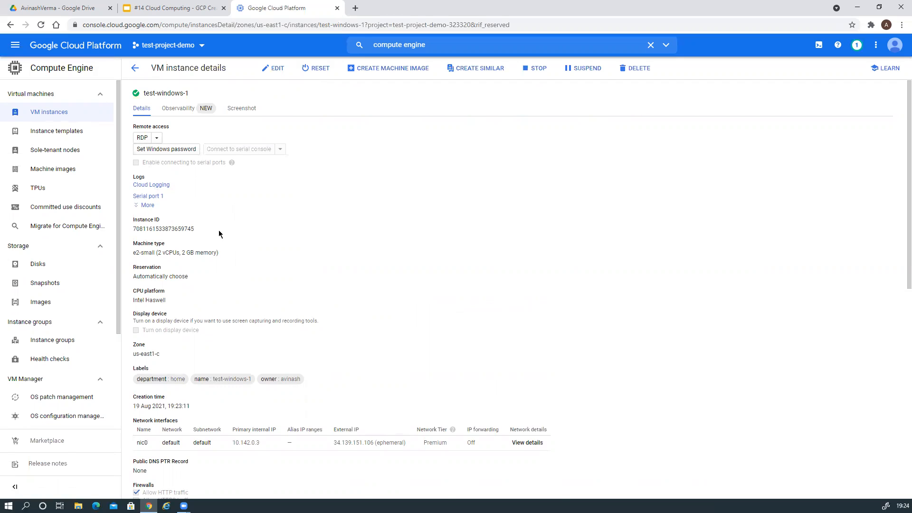
{"action": "scroll", "coordinate": [218, 230], "scroll_direction": "down", "scroll_amount": 3}
{"action": "scroll", "coordinate": [220, 230], "scroll_direction": "down", "scroll_amount": 3}
{"action": "scroll", "coordinate": [219, 230], "scroll_direction": "up", "scroll_amount": 6}
- Open test-windows-1 for editing and examine which settings can be changed, including labels, firewalls, disks and availability policies
{"action": "left_click", "coordinate": [274, 69]}
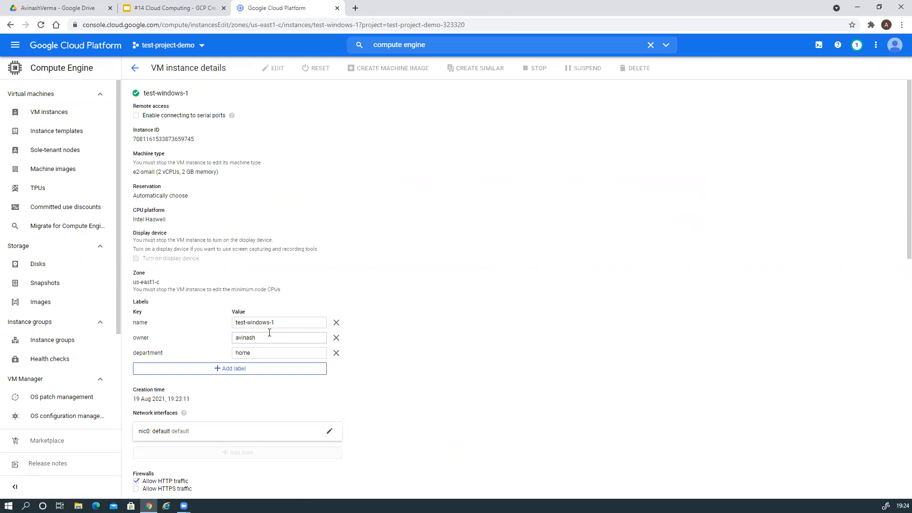
{"action": "scroll", "coordinate": [385, 331], "scroll_direction": "down", "scroll_amount": 7}
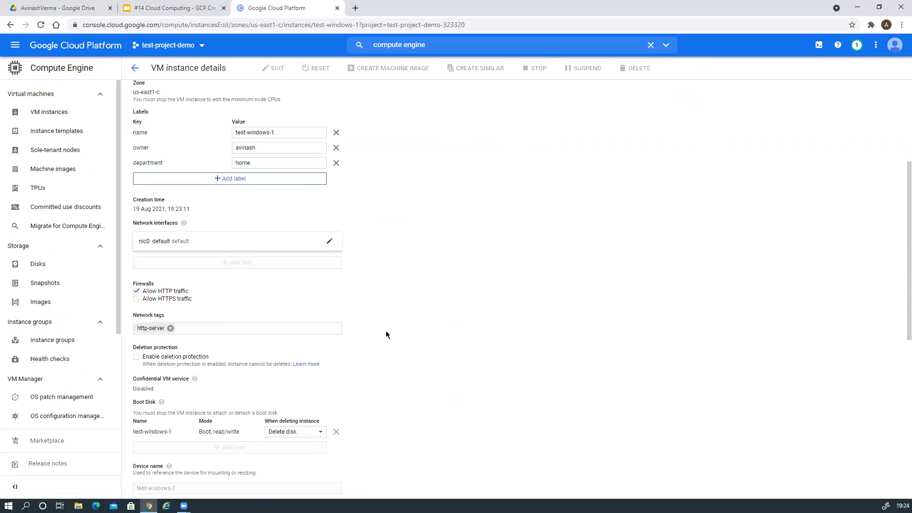
{"action": "scroll", "coordinate": [386, 331], "scroll_direction": "down", "scroll_amount": 5}
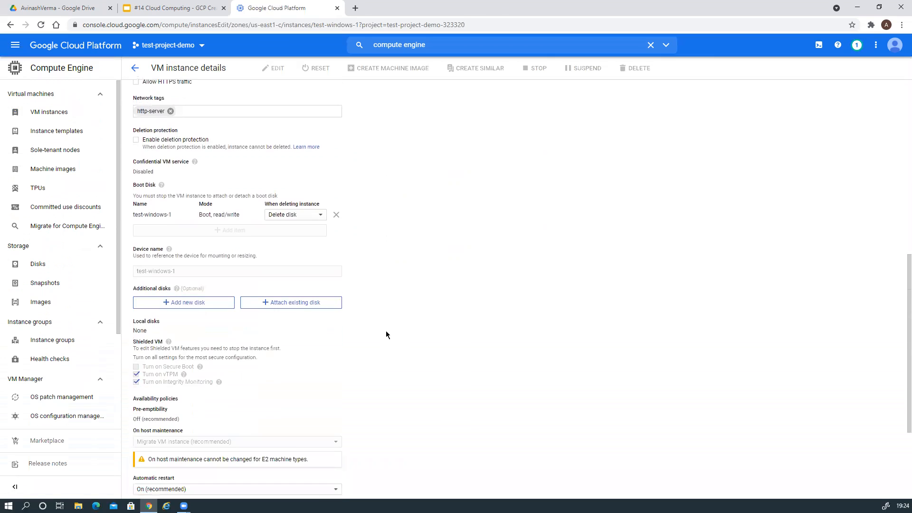
{"action": "scroll", "coordinate": [385, 331], "scroll_direction": "up", "scroll_amount": 7}
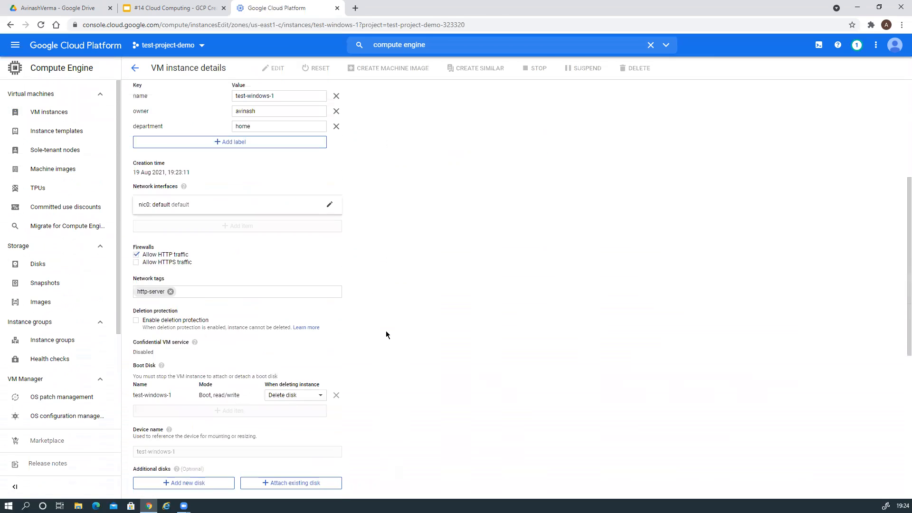
{"action": "scroll", "coordinate": [385, 331], "scroll_direction": "up", "scroll_amount": 3}
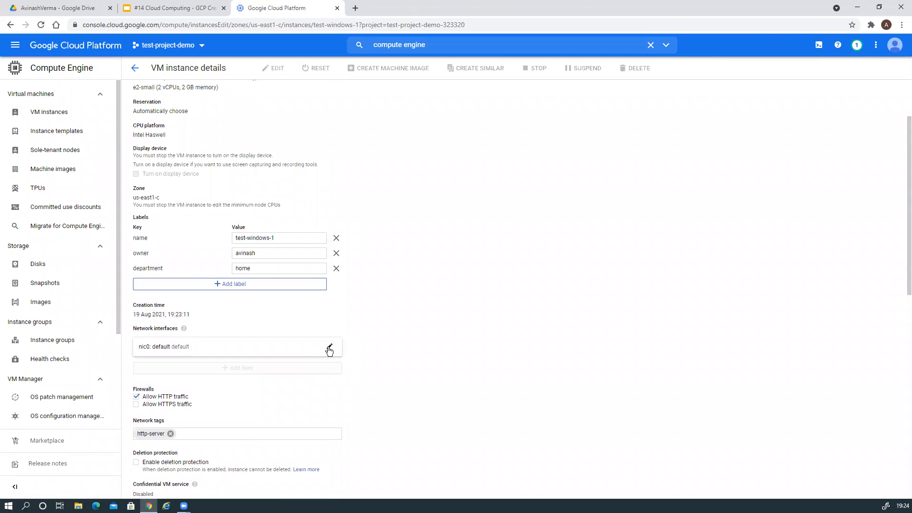
- Expand the nic0 network interface for editing and examine its network, subnetwork, internal IP and external IP settings
{"action": "left_click", "coordinate": [329, 349]}
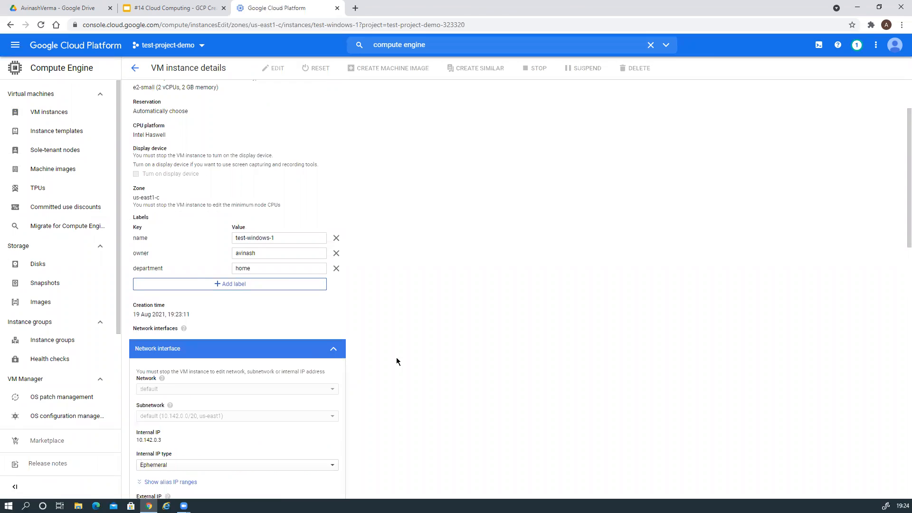
{"action": "scroll", "coordinate": [439, 357], "scroll_direction": "down", "scroll_amount": 2}
{"action": "scroll", "coordinate": [439, 357], "scroll_direction": "down", "scroll_amount": 1}
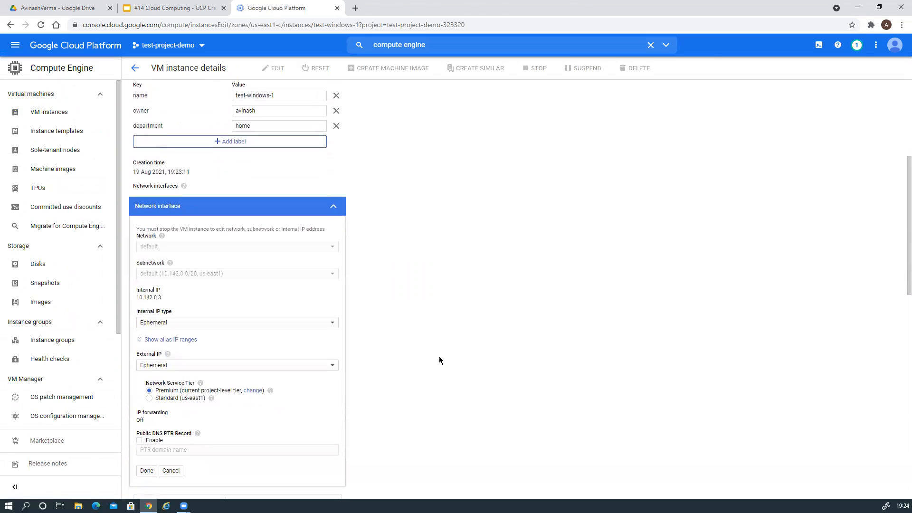
{"action": "scroll", "coordinate": [439, 357], "scroll_direction": "down", "scroll_amount": 1}
{"action": "scroll", "coordinate": [439, 357], "scroll_direction": "down", "scroll_amount": 1}
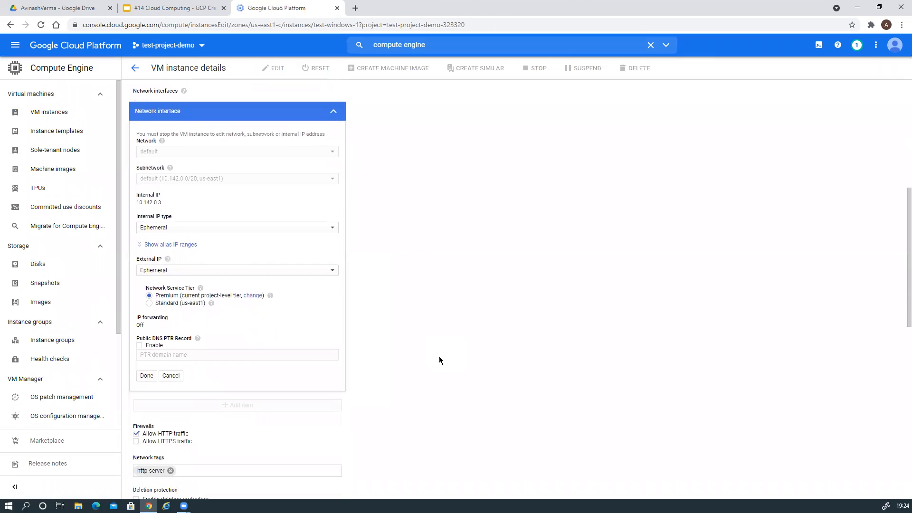
{"action": "scroll", "coordinate": [439, 357], "scroll_direction": "down", "scroll_amount": 1}
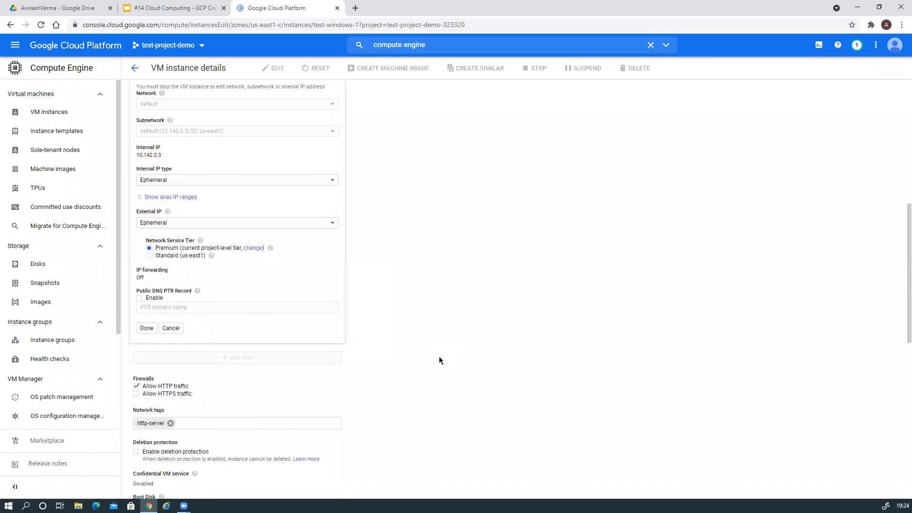
{"action": "scroll", "coordinate": [439, 357], "scroll_direction": "up", "scroll_amount": 8}
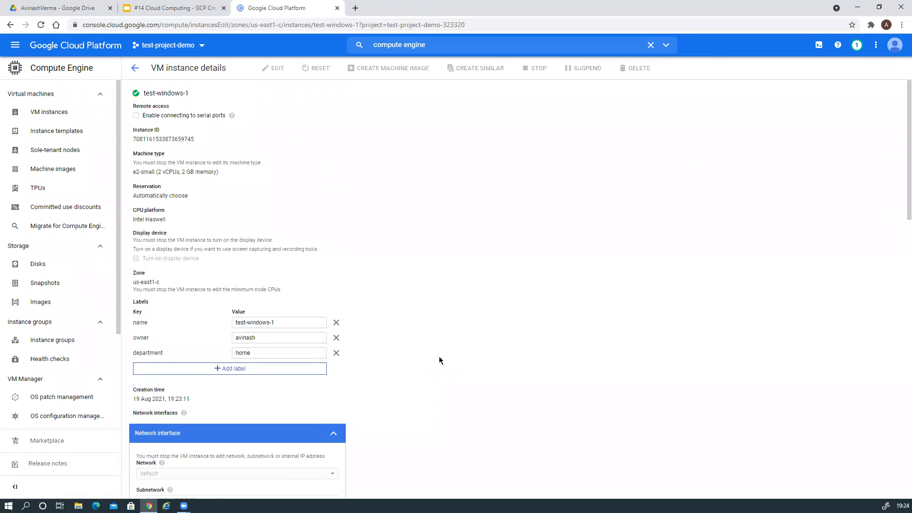
{"action": "scroll", "coordinate": [439, 357], "scroll_direction": "down", "scroll_amount": 1}
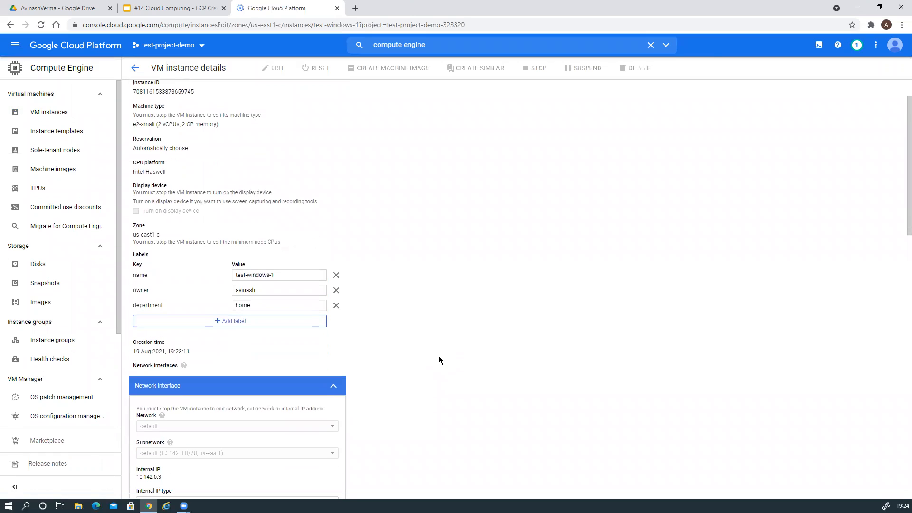
{"action": "scroll", "coordinate": [439, 357], "scroll_direction": "up", "scroll_amount": 1}
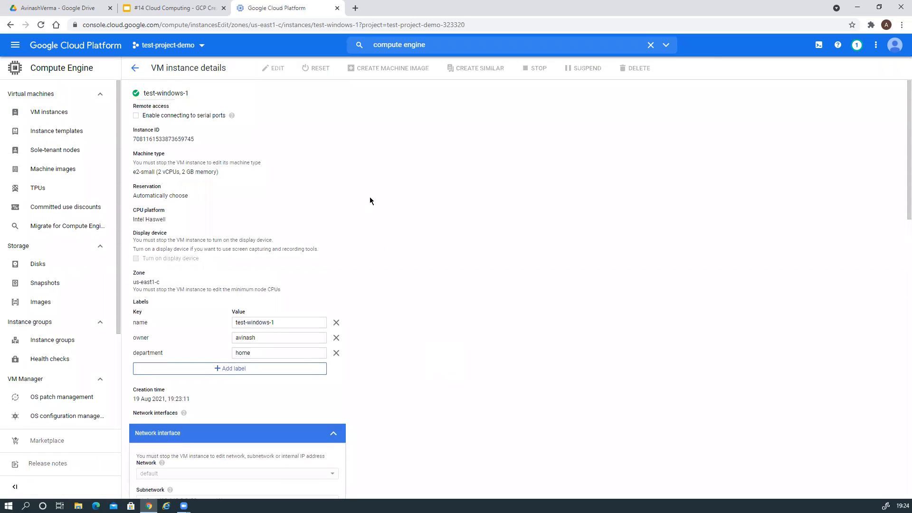
- Leave the instance's edit mode without saving and open the network details of nic0
{"action": "left_click", "coordinate": [135, 68]}
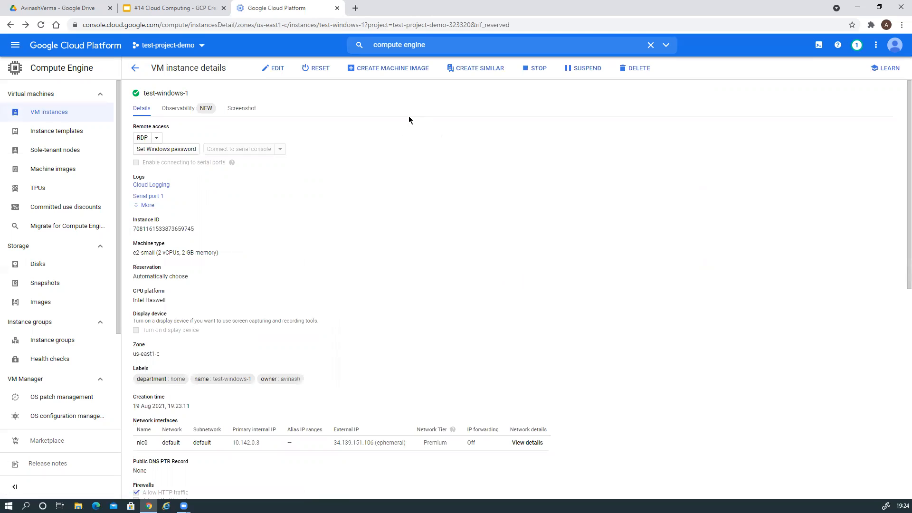
{"action": "left_click", "coordinate": [528, 442]}
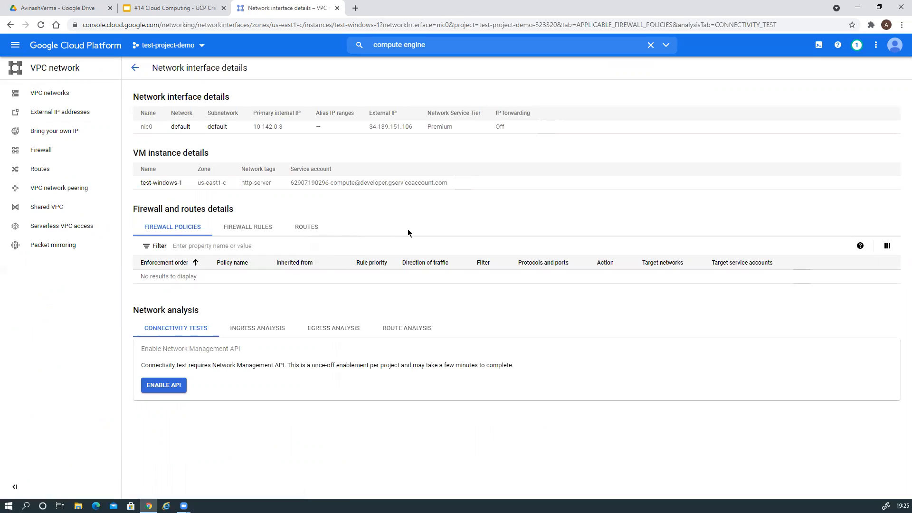
- Show the firewall rules applied to nic0, and search for "firewall" to open the VPC network Firewall page
{"action": "left_click", "coordinate": [256, 228]}
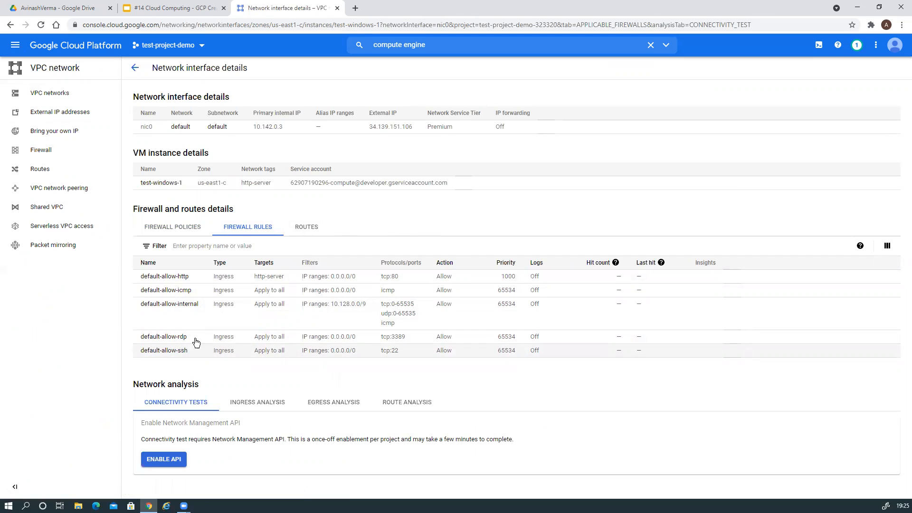
{"action": "left_click", "coordinate": [446, 46]}
{"action": "type", "text": "fir"}
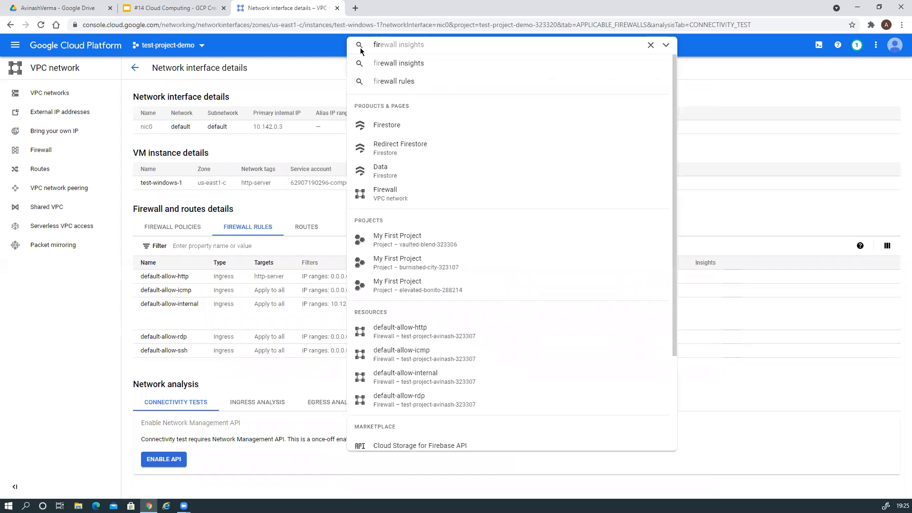
{"action": "type", "text": "ewall"}
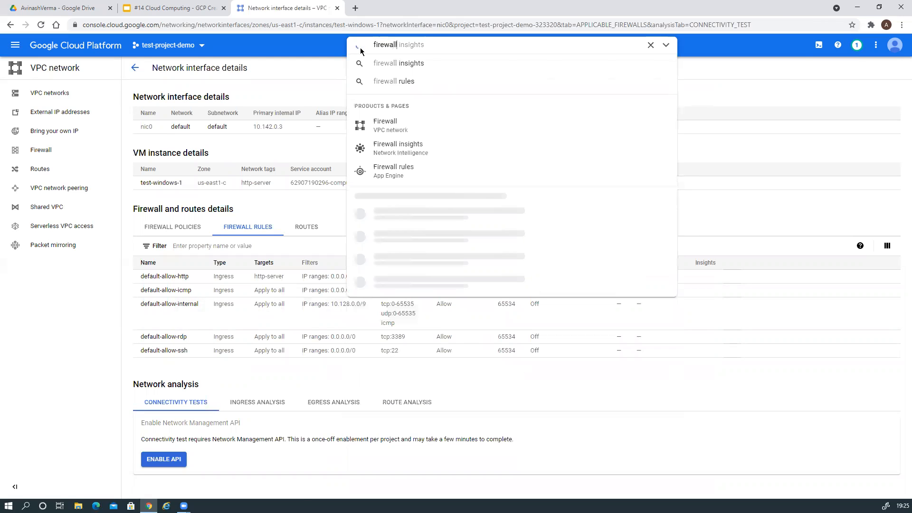
{"action": "key", "text": "Return"}
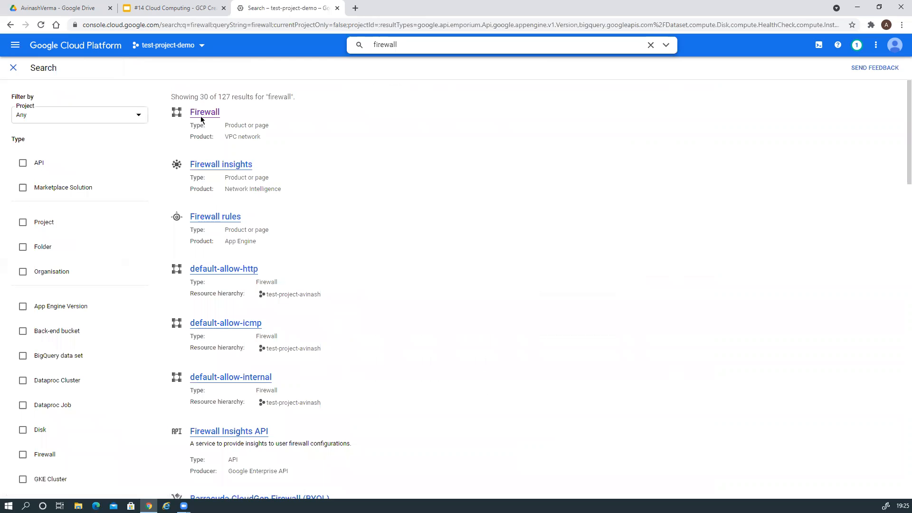
{"action": "left_click", "coordinate": [212, 132]}
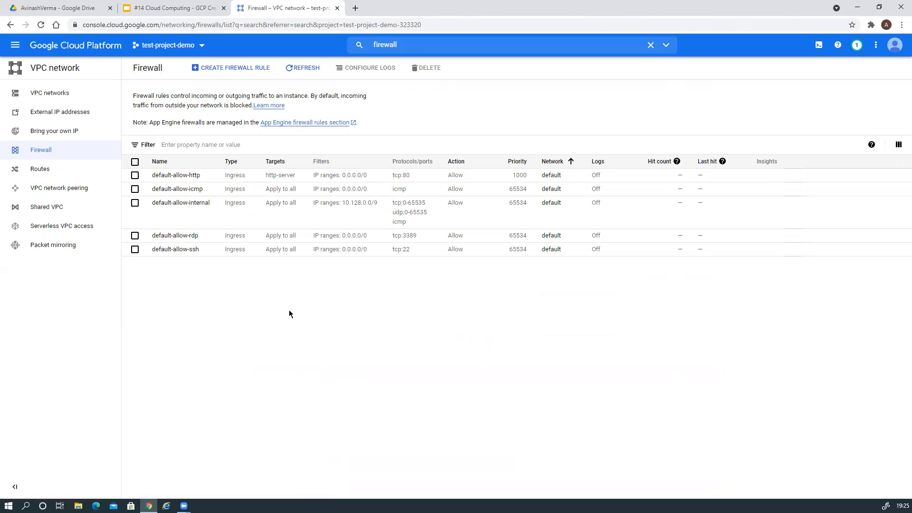
- Start creating a firewall rule to examine its available settings down to protocols and ports, and cancel without creating it
{"action": "left_click", "coordinate": [227, 69]}
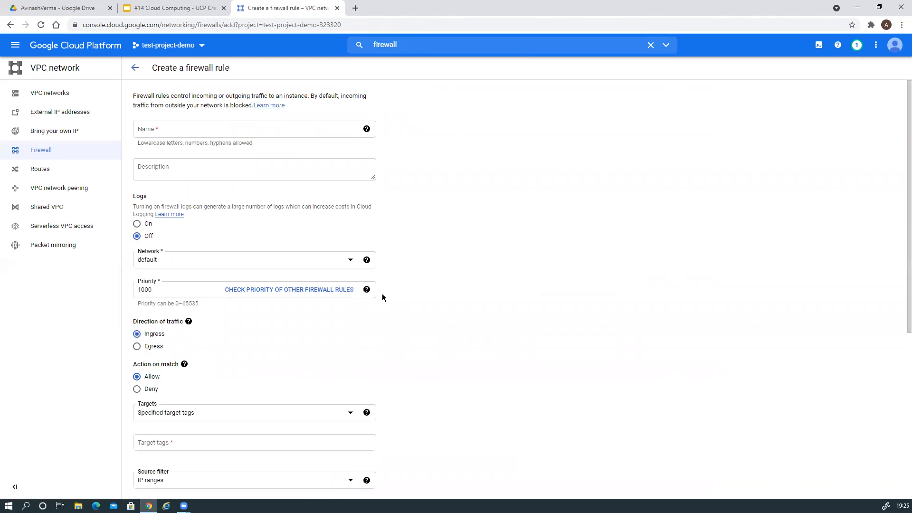
{"action": "scroll", "coordinate": [427, 306], "scroll_direction": "down", "scroll_amount": 6}
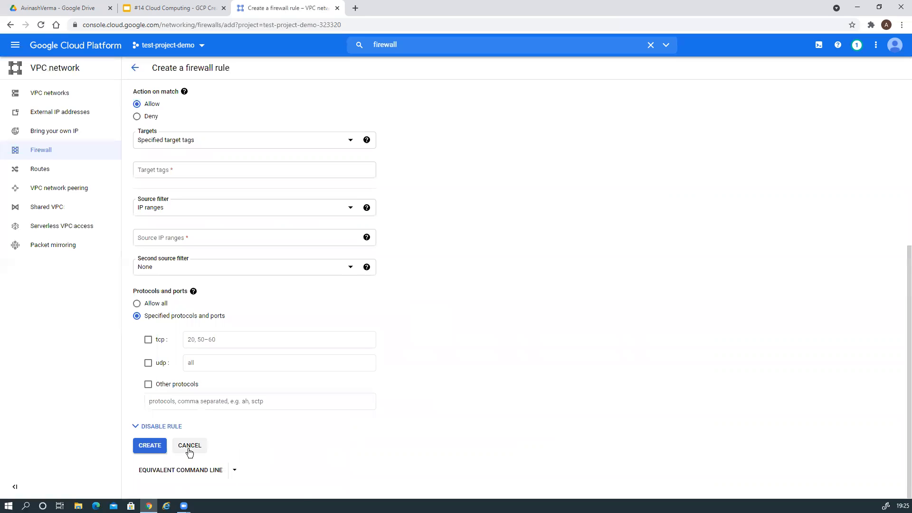
{"action": "left_click", "coordinate": [189, 446]}
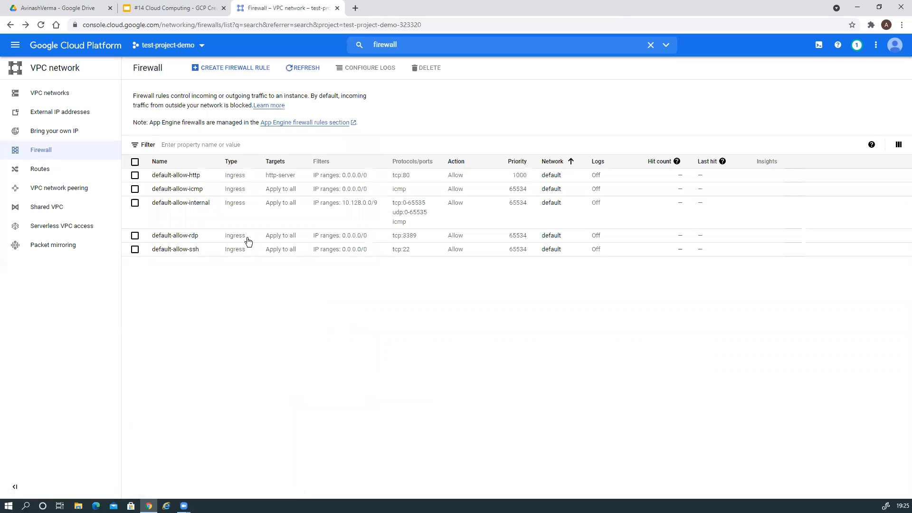
- Open the default-allow-http firewall rule and examine its details, including the instances it applies to
{"action": "left_click", "coordinate": [167, 177]}
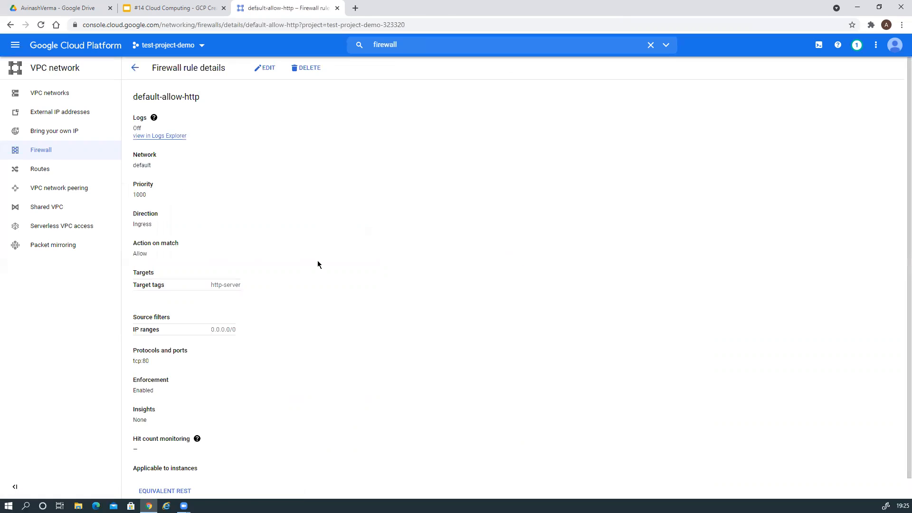
{"action": "scroll", "coordinate": [338, 301], "scroll_direction": "down", "scroll_amount": 1}
{"action": "scroll", "coordinate": [338, 300], "scroll_direction": "down", "scroll_amount": 2}
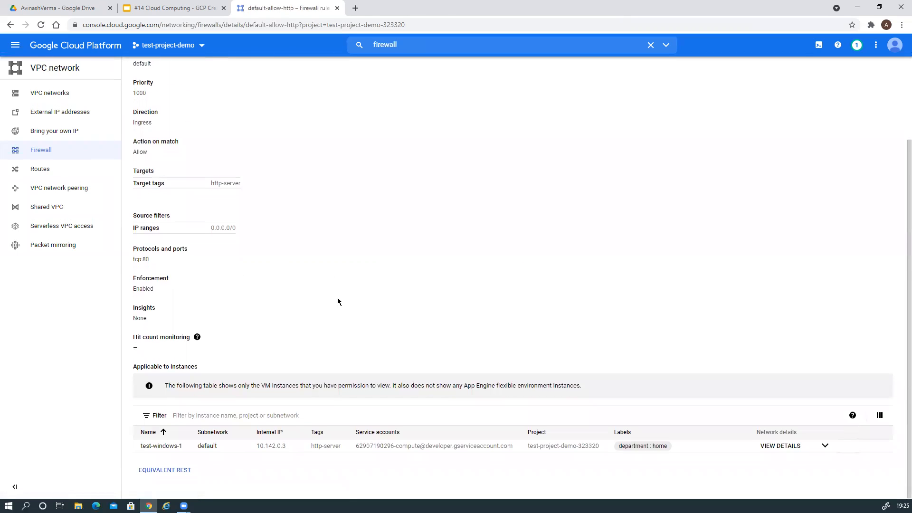
{"action": "scroll", "coordinate": [338, 301], "scroll_direction": "up", "scroll_amount": 2}
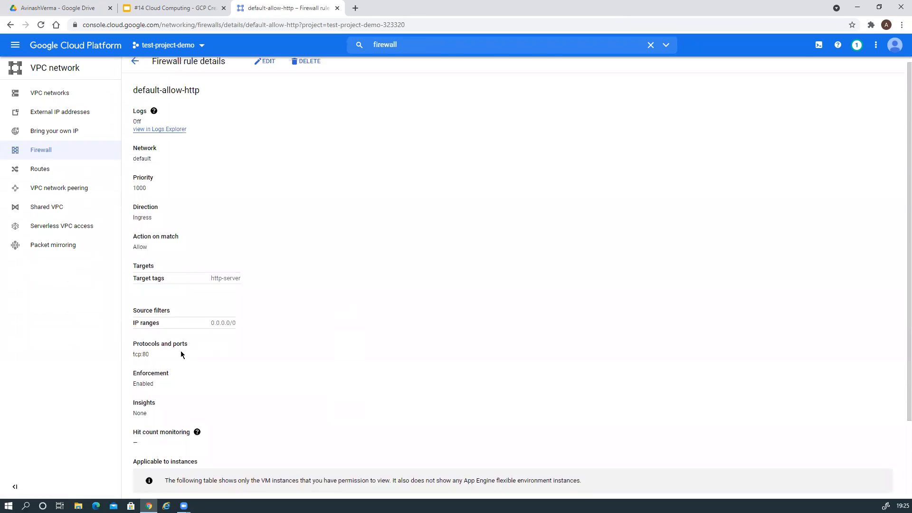
- Examine the editable targets, source filters and ports of default-allow-http, cancel the edit, and return to the firewall rules list
{"action": "left_click", "coordinate": [261, 68]}
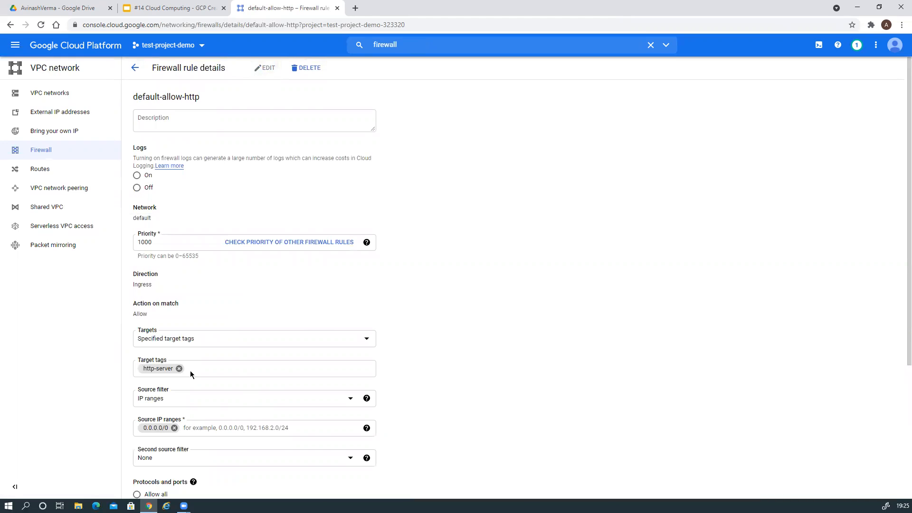
{"action": "scroll", "coordinate": [247, 328], "scroll_direction": "down", "scroll_amount": 4}
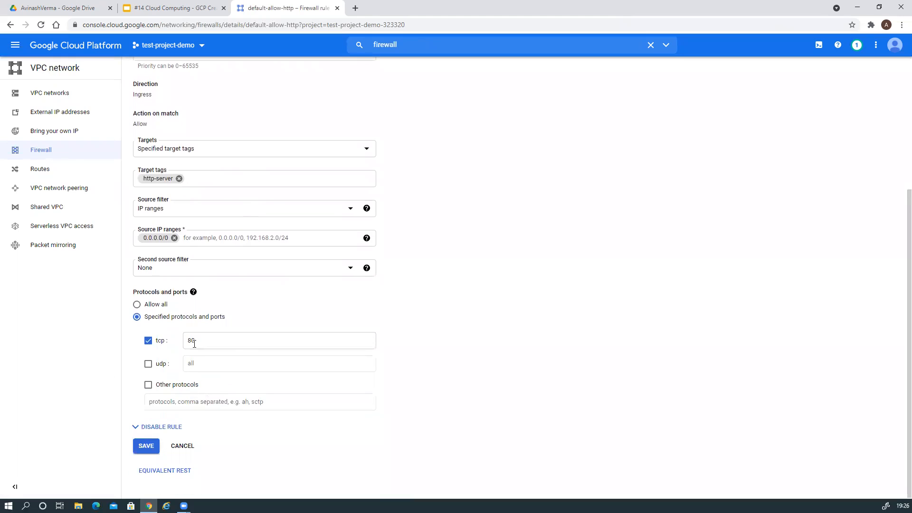
{"action": "left_click", "coordinate": [199, 340]}
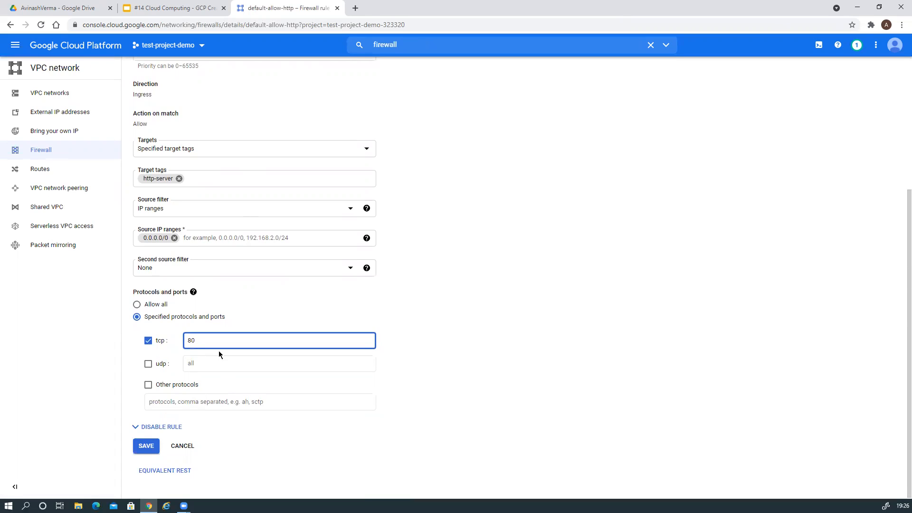
{"action": "left_click", "coordinate": [186, 447]}
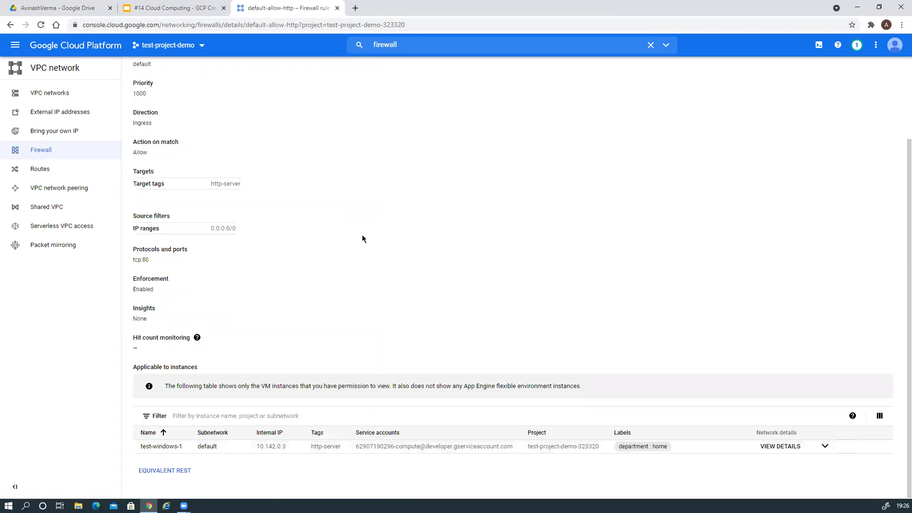
{"action": "scroll", "coordinate": [366, 242], "scroll_direction": "up", "scroll_amount": 3}
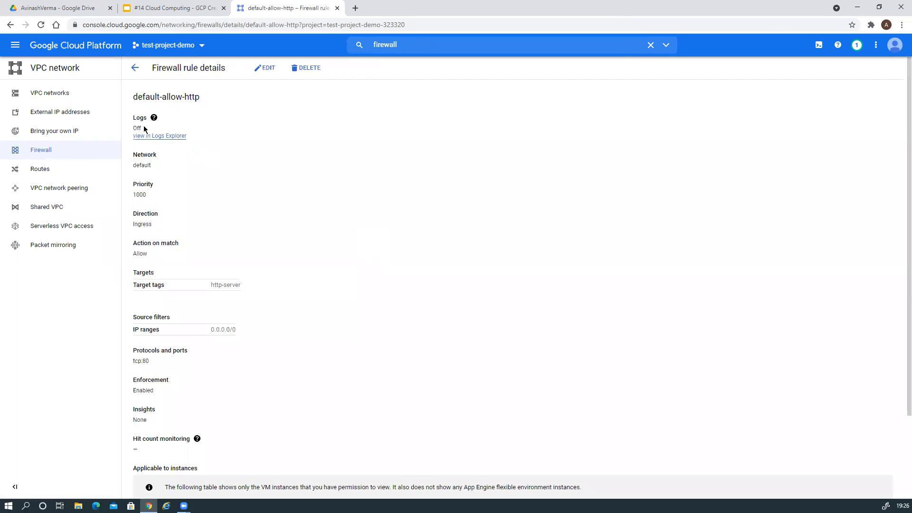
{"action": "left_click", "coordinate": [134, 68]}
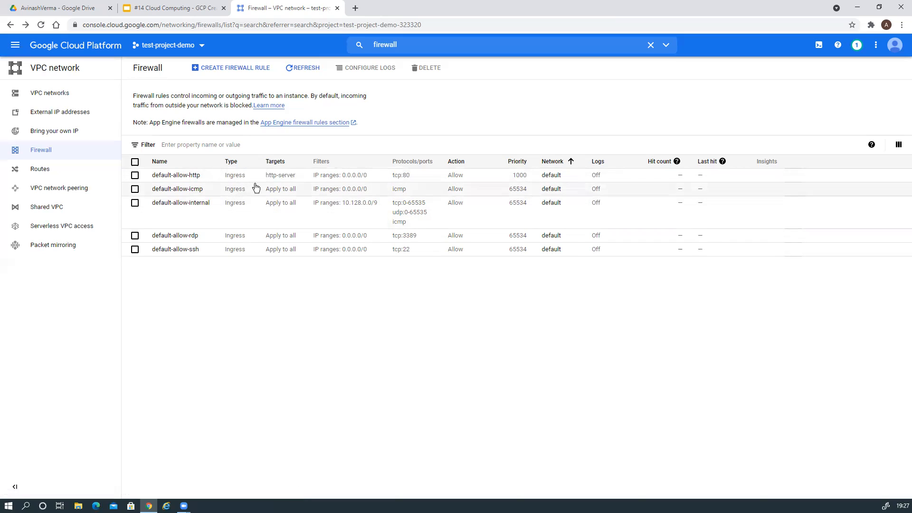
- Go to the Compute Engine VM instances list and open the details of test-windows-1
{"action": "left_click", "coordinate": [17, 50]}
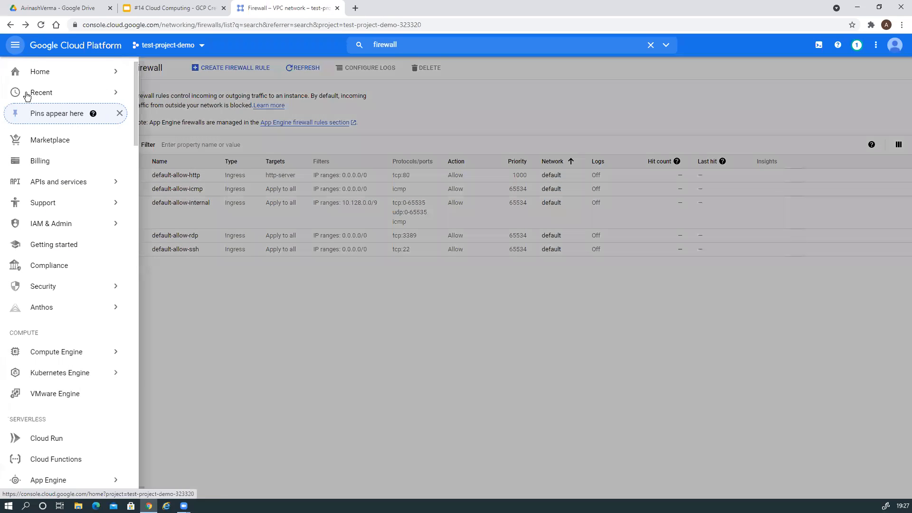
{"action": "mouse_move", "coordinate": [90, 354]}
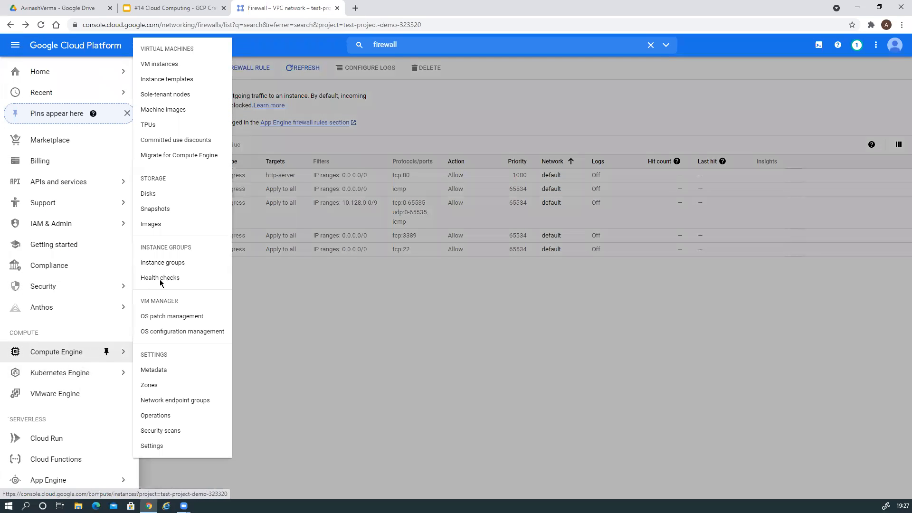
{"action": "left_click", "coordinate": [172, 64]}
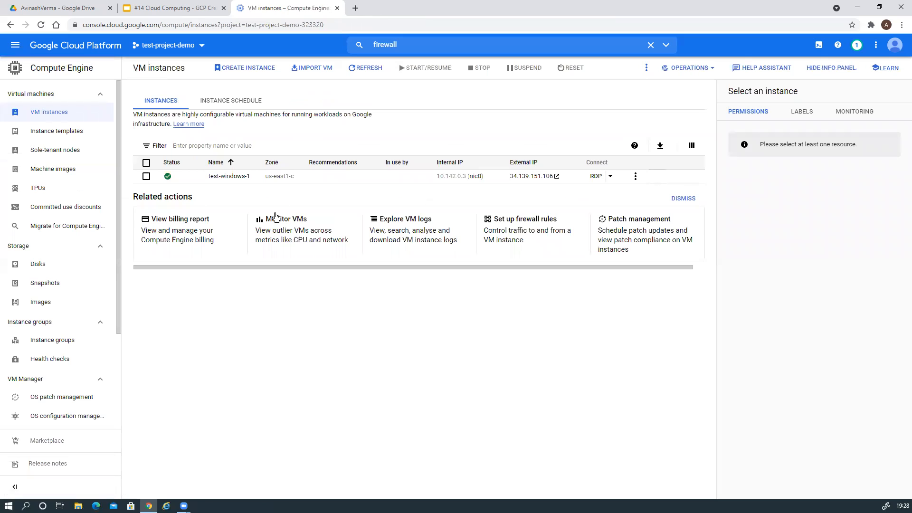
{"action": "left_click", "coordinate": [229, 176]}
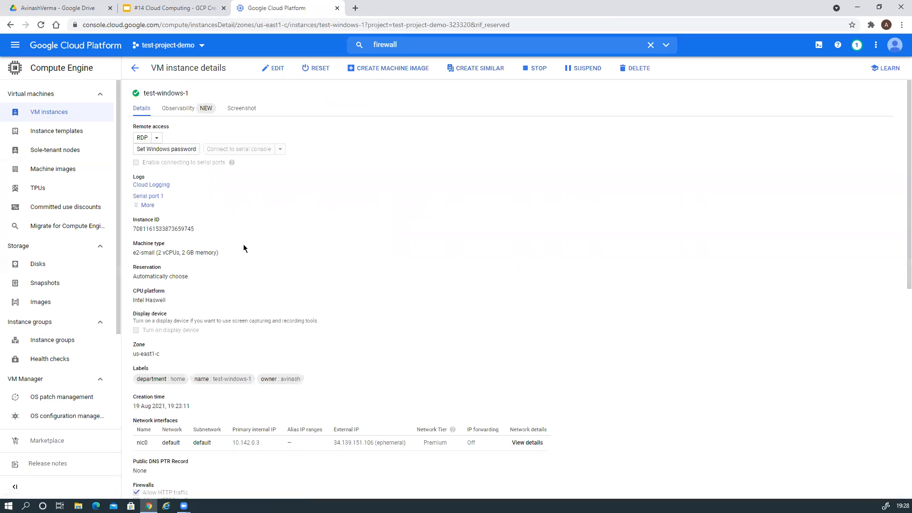
- Generate a new Windows password for the prefilled username on test-windows-1, retrying the request if needed
{"action": "left_click", "coordinate": [172, 152]}
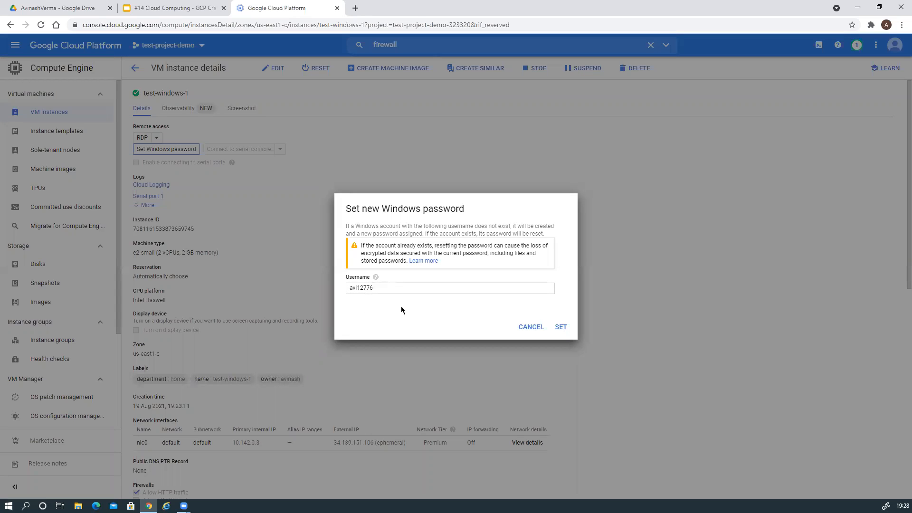
{"action": "left_click", "coordinate": [561, 327]}
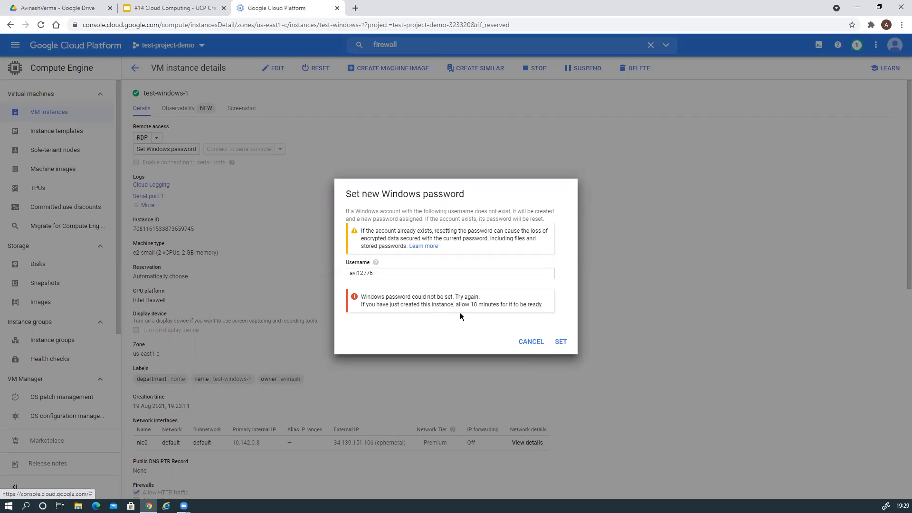
{"action": "left_click", "coordinate": [561, 342]}
{"action": "left_click", "coordinate": [560, 342]}
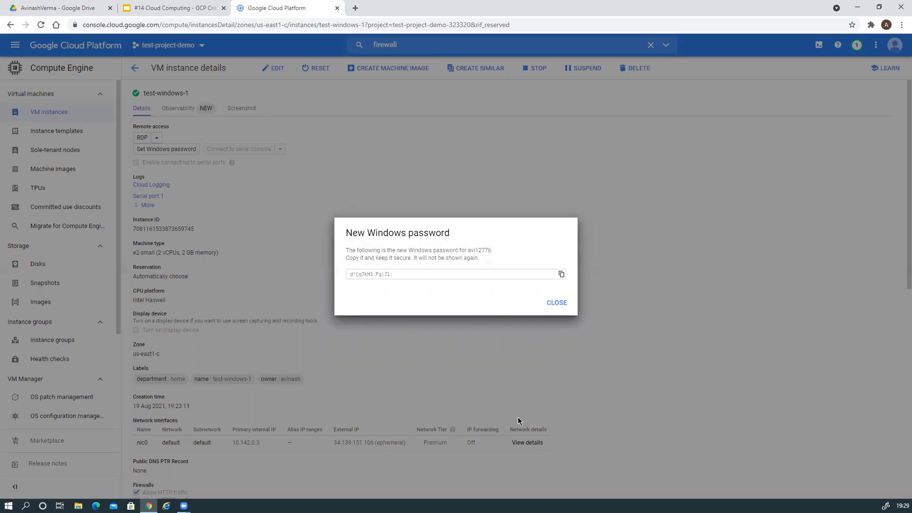
- Copy the newly generated Windows password and close its dialog
{"action": "left_click", "coordinate": [398, 274]}
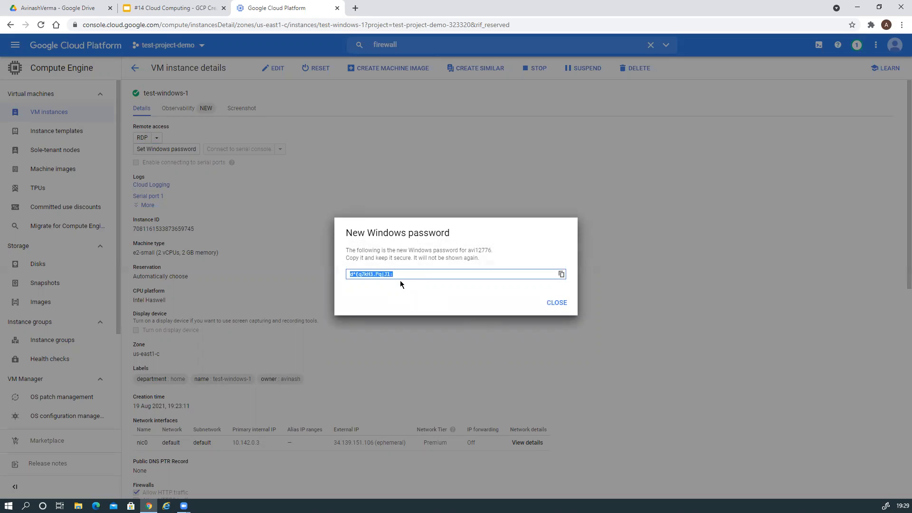
{"action": "right_click", "coordinate": [380, 278]}
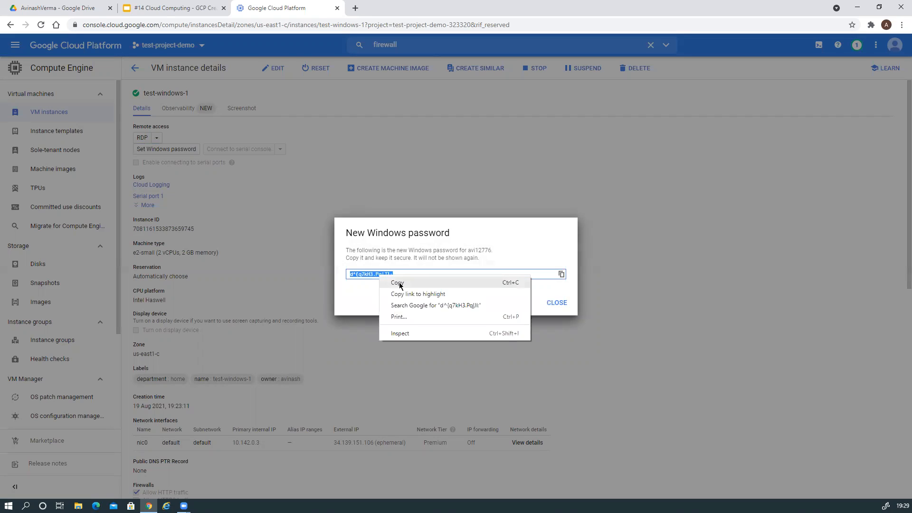
{"action": "left_click", "coordinate": [397, 284]}
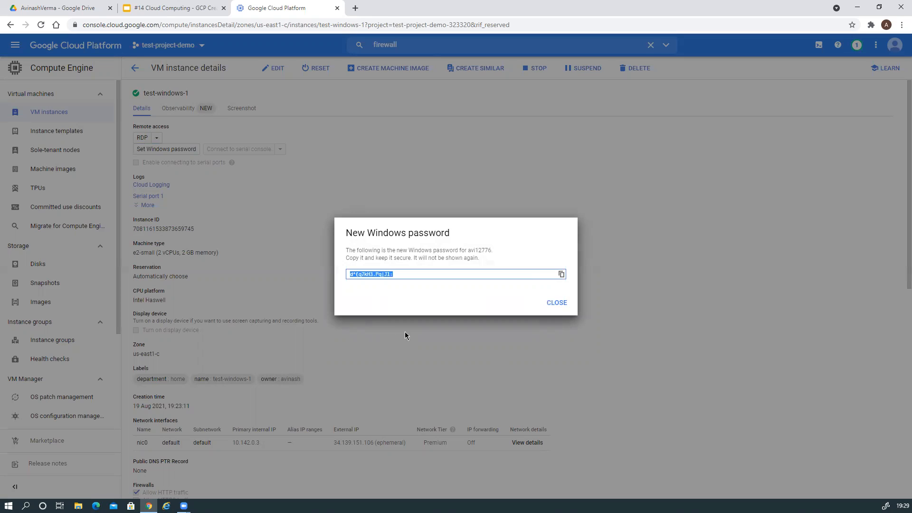
{"action": "left_click", "coordinate": [557, 304]}
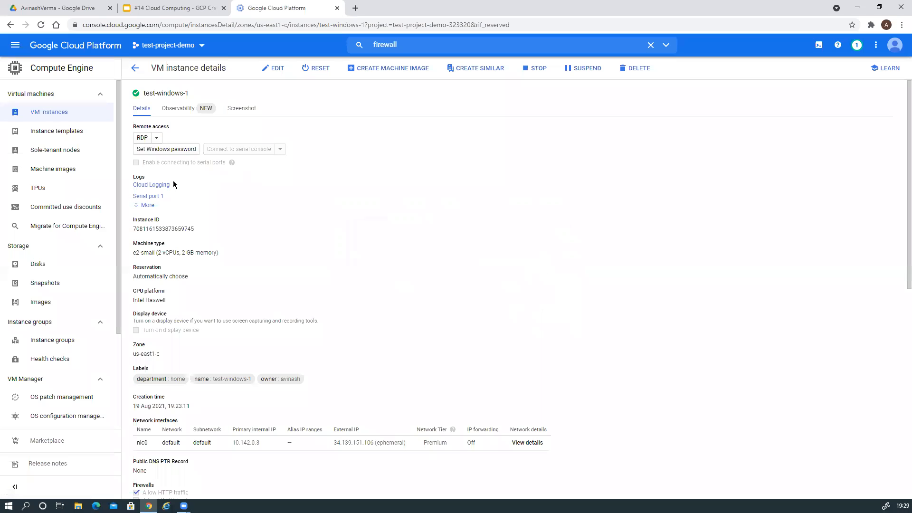
- Download the RDP file test-windows-1.rdp, open it, and approve connecting to the remote computer
{"action": "left_click", "coordinate": [143, 138]}
{"action": "left_click", "coordinate": [403, 293]}
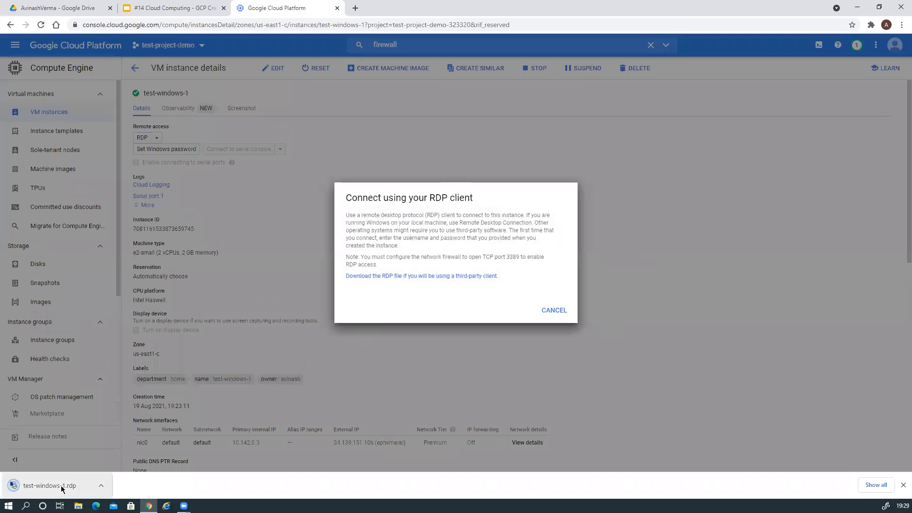
{"action": "left_click", "coordinate": [49, 487]}
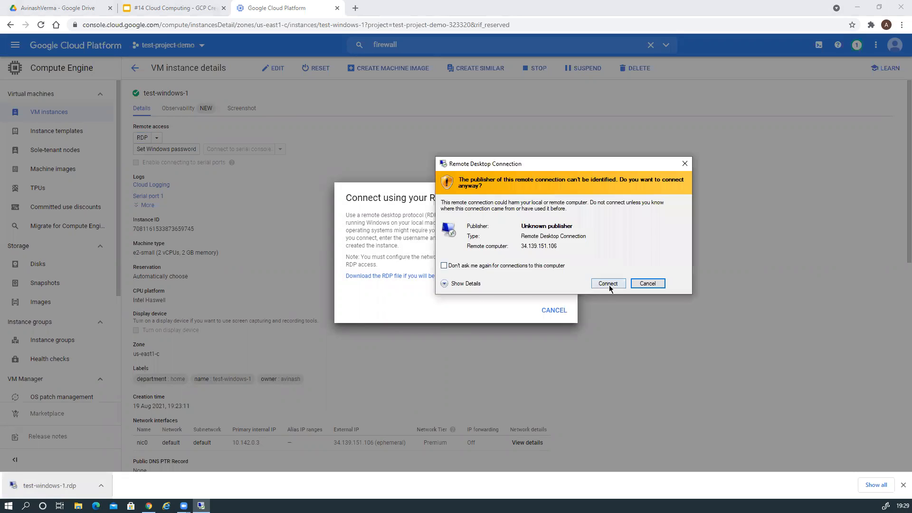
{"action": "left_click", "coordinate": [609, 283]}
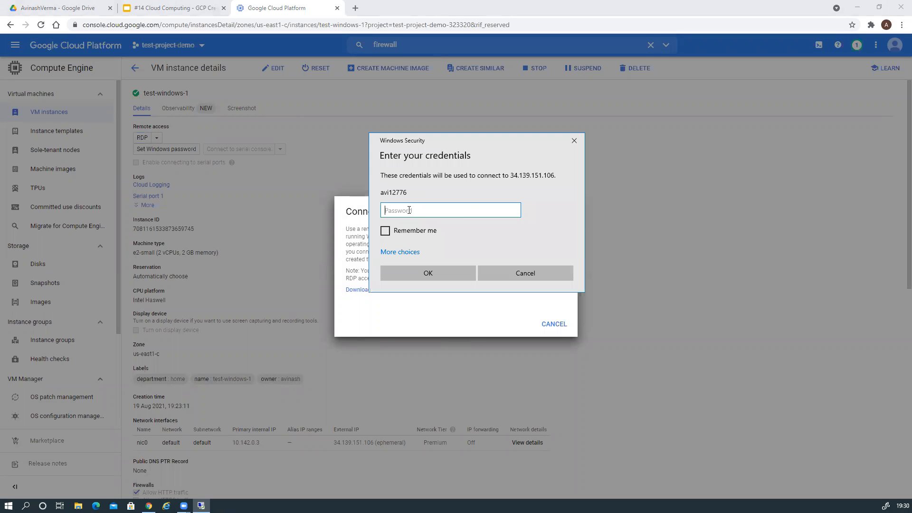
- Paste the Windows account password into the credentials prompt, submit it, and accept the certificate warning to connect
{"action": "key", "text": "ctrl+v"}
{"action": "left_click", "coordinate": [429, 273]}
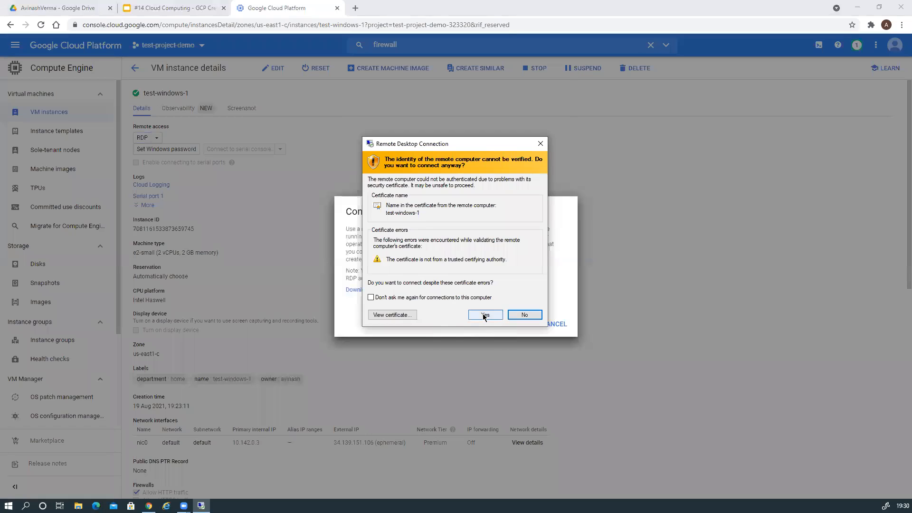
{"action": "left_click", "coordinate": [484, 315]}
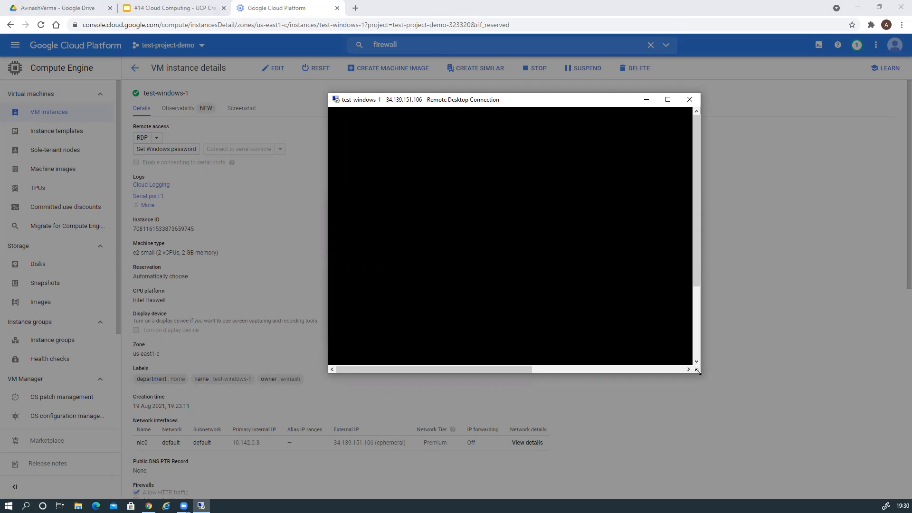
- Move and enlarge the Remote Desktop window so the full desktop of test-windows-1 fits without scrolling
{"action": "left_click_drag", "start_coordinate": [697, 371], "coordinate": [848, 431]}
{"action": "left_click_drag", "start_coordinate": [636, 100], "coordinate": [467, 84]}
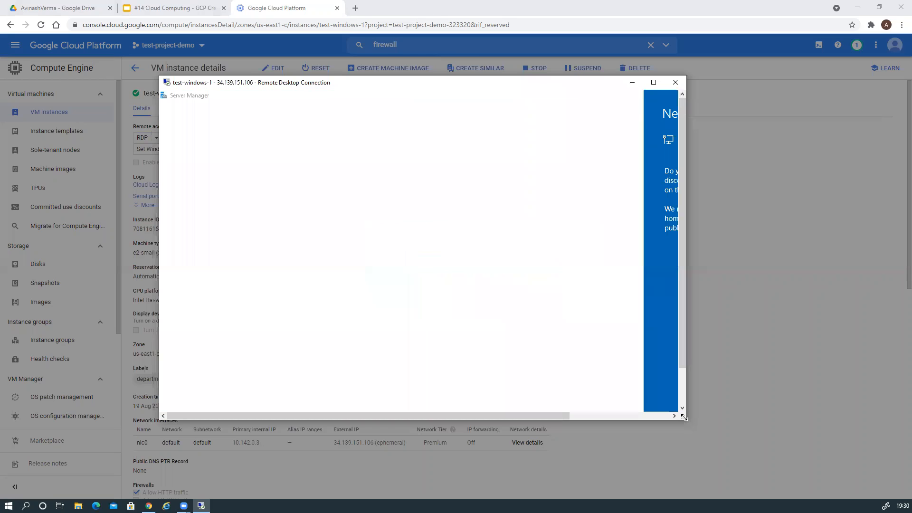
{"action": "left_click_drag", "start_coordinate": [684, 417], "coordinate": [806, 452]}
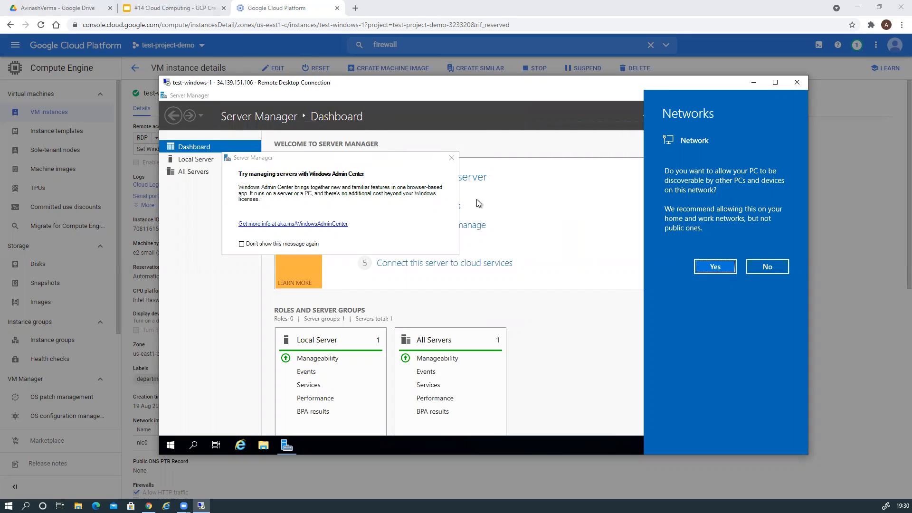
- Dismiss the Windows Admin Center message in Server Manager and open Computer Management on the VM
{"action": "left_click", "coordinate": [452, 159]}
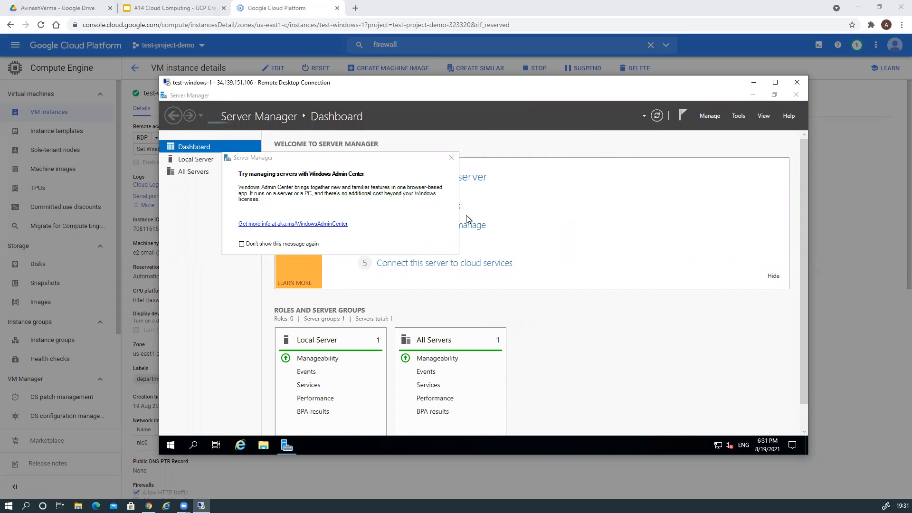
{"action": "left_click", "coordinate": [451, 159]}
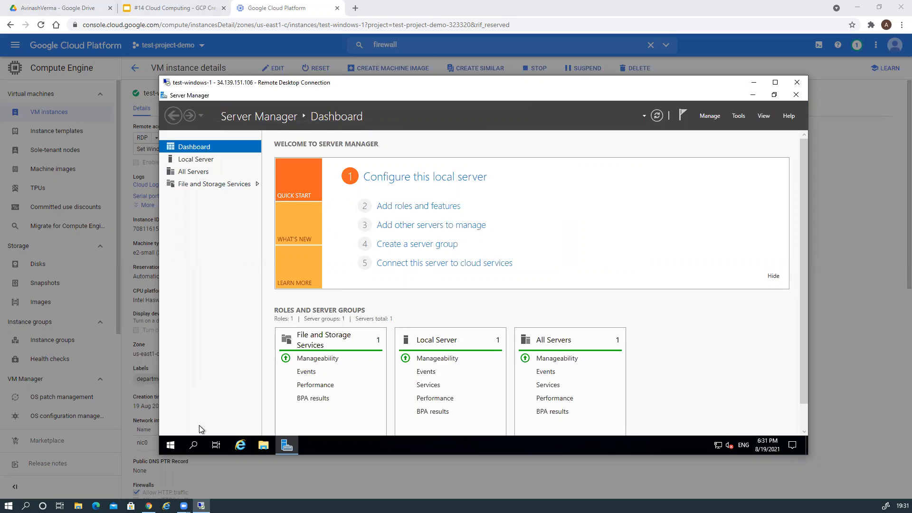
{"action": "left_click", "coordinate": [196, 447]}
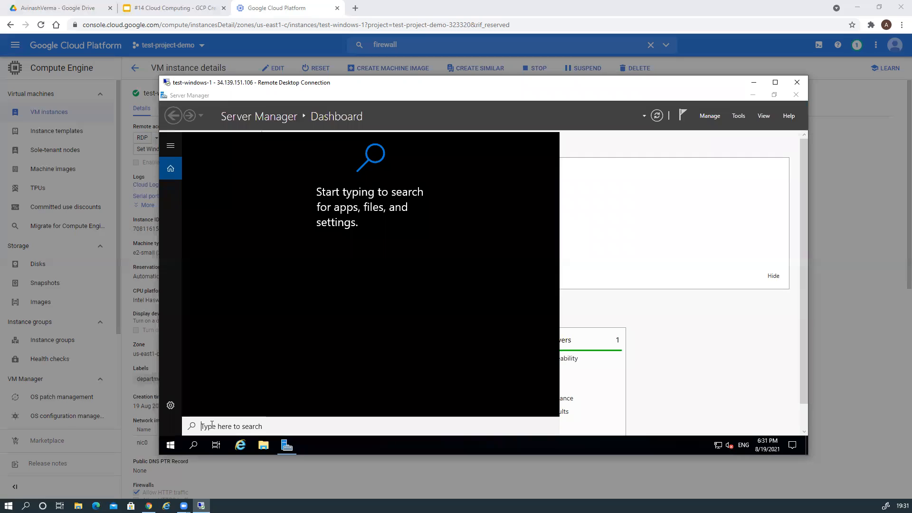
{"action": "type", "text": "comp"}
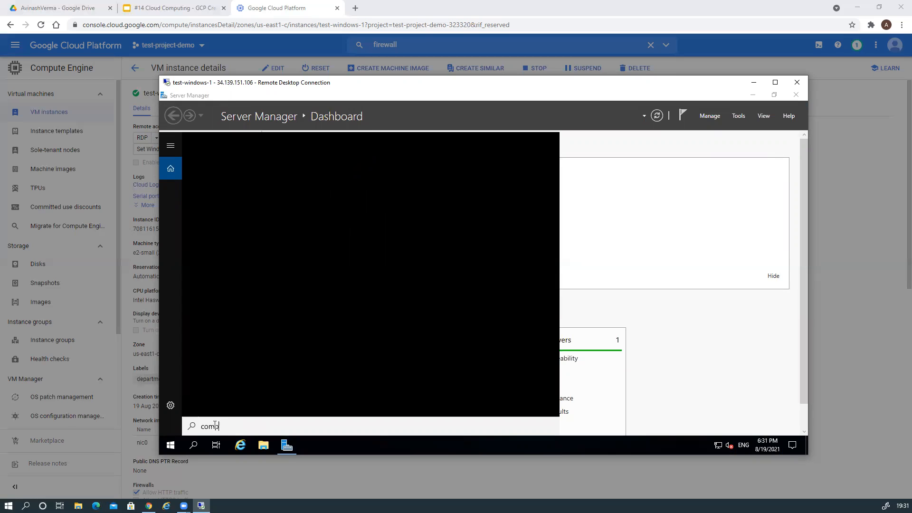
{"action": "type", "text": "mg"}
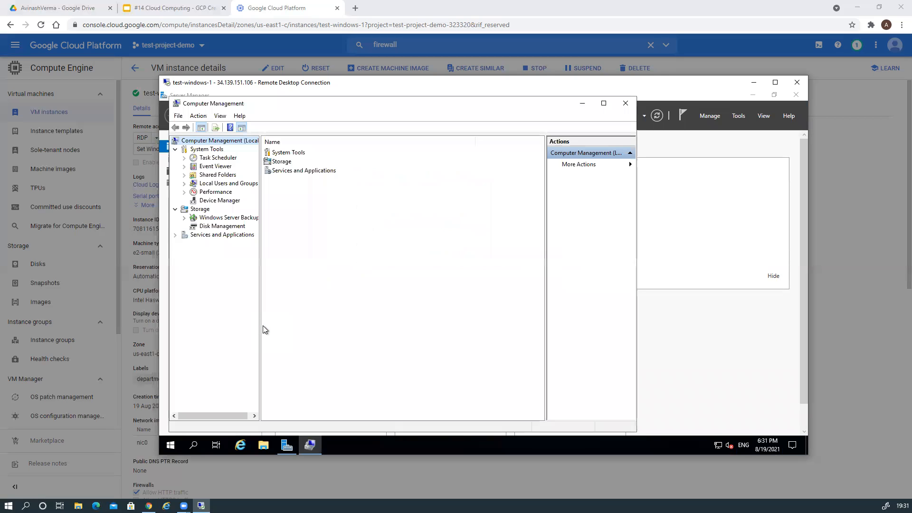
- Expand Local Users and Groups in Computer Management and list the local user accounts
{"action": "left_click", "coordinate": [214, 185]}
{"action": "double_click", "coordinate": [214, 184]}
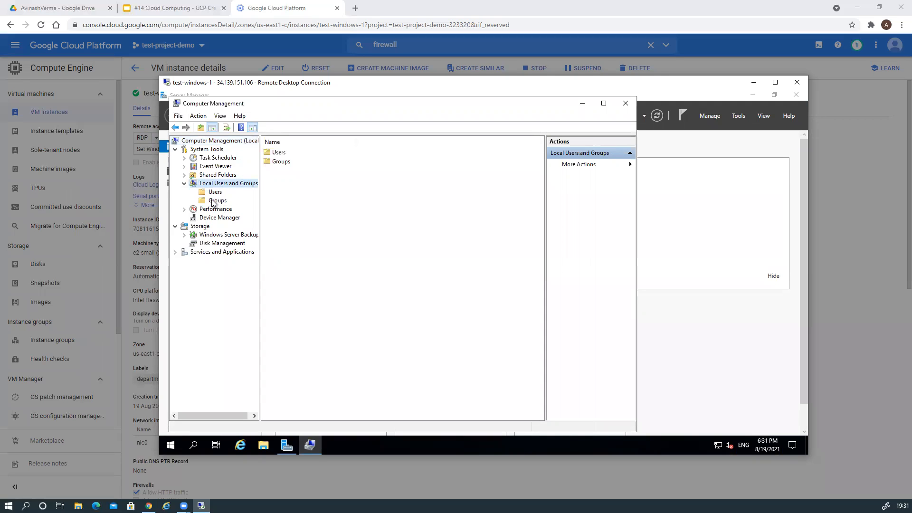
{"action": "left_click", "coordinate": [213, 194]}
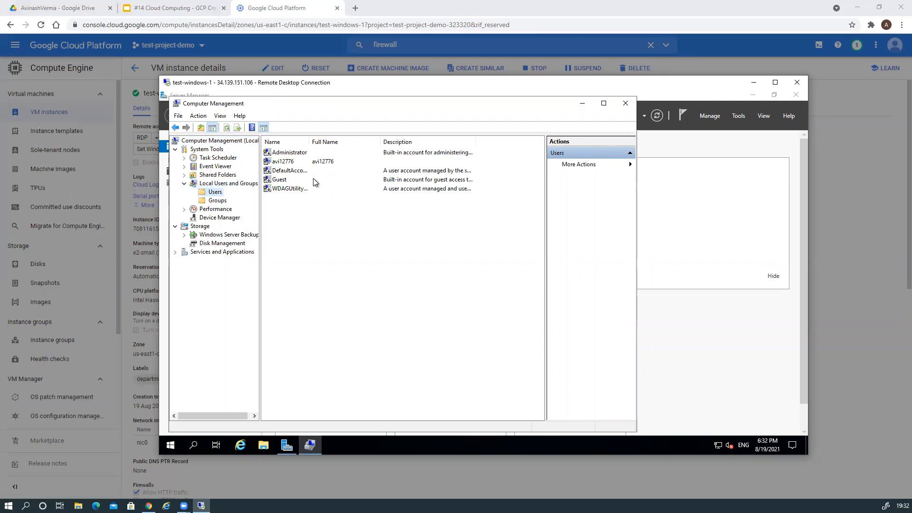
- Set and confirm a new password for the personal local user account, accepting the warning, and close Computer Management
{"action": "left_click", "coordinate": [281, 164]}
{"action": "right_click", "coordinate": [281, 164]}
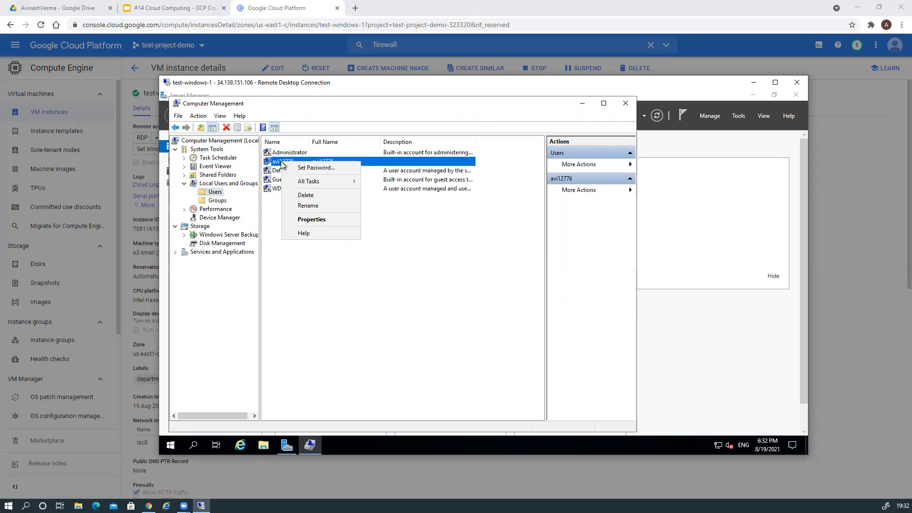
{"action": "left_click", "coordinate": [323, 169]}
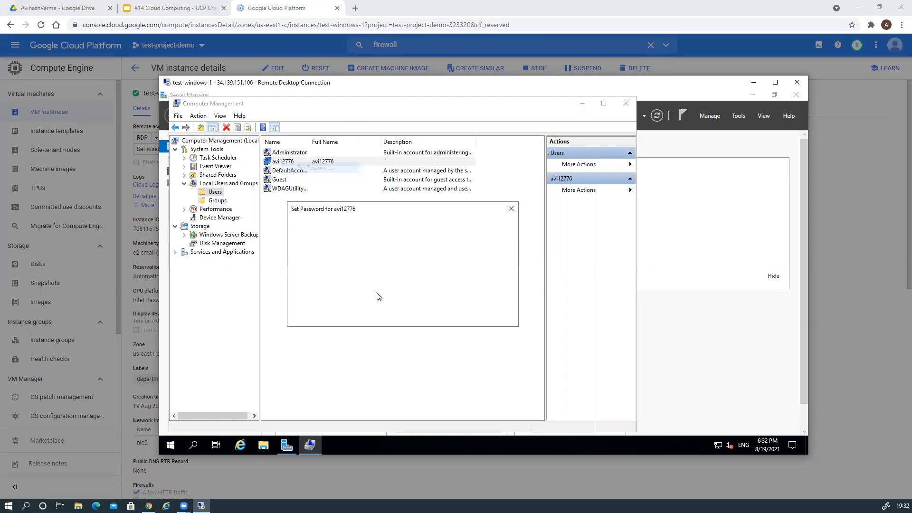
{"action": "left_click", "coordinate": [361, 315]}
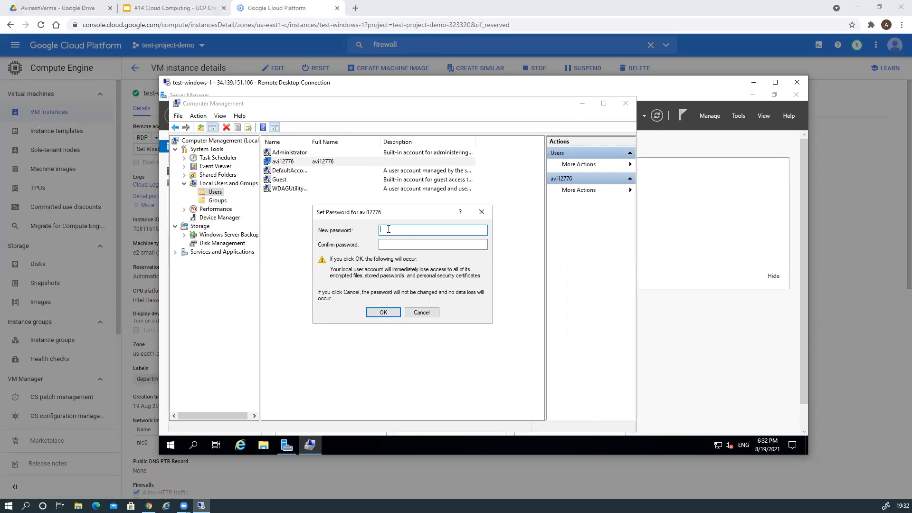
{"action": "type", "text": "********"}
{"action": "key", "text": "Tab"}
{"action": "type", "text": "********"}
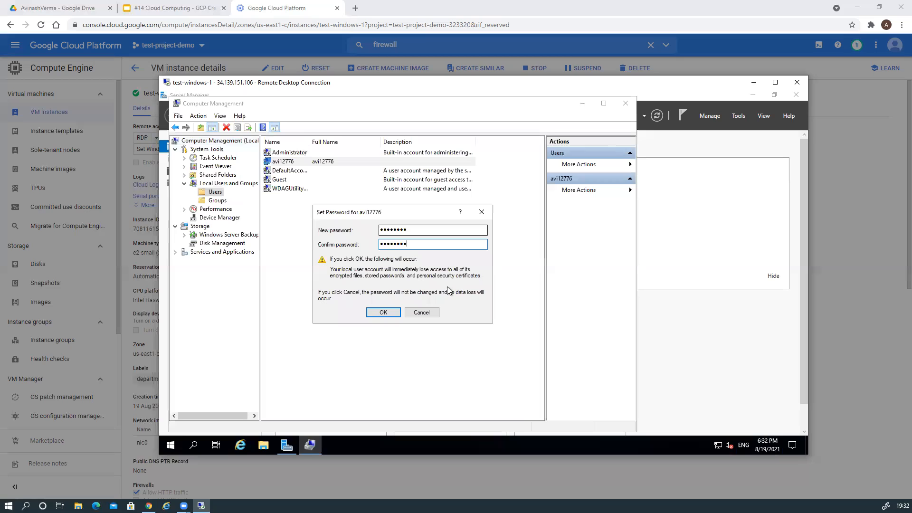
{"action": "left_click", "coordinate": [383, 313]}
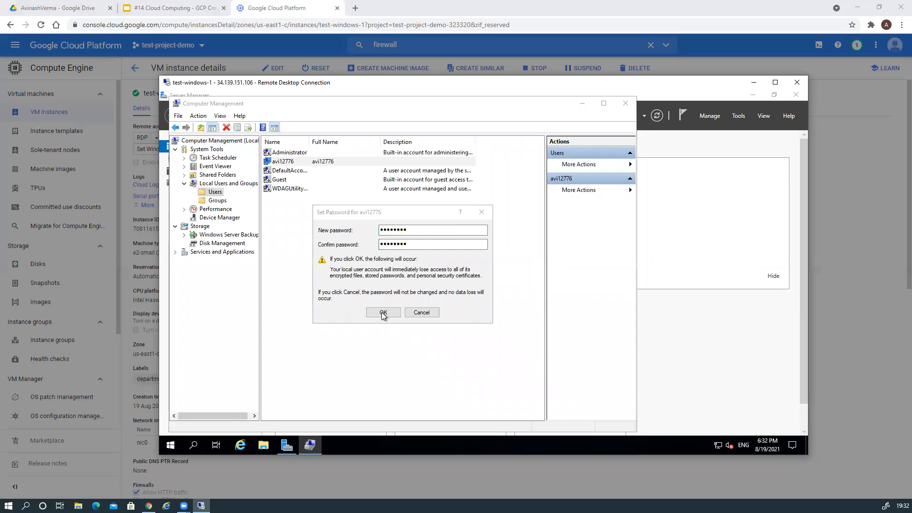
{"action": "left_click", "coordinate": [432, 291]}
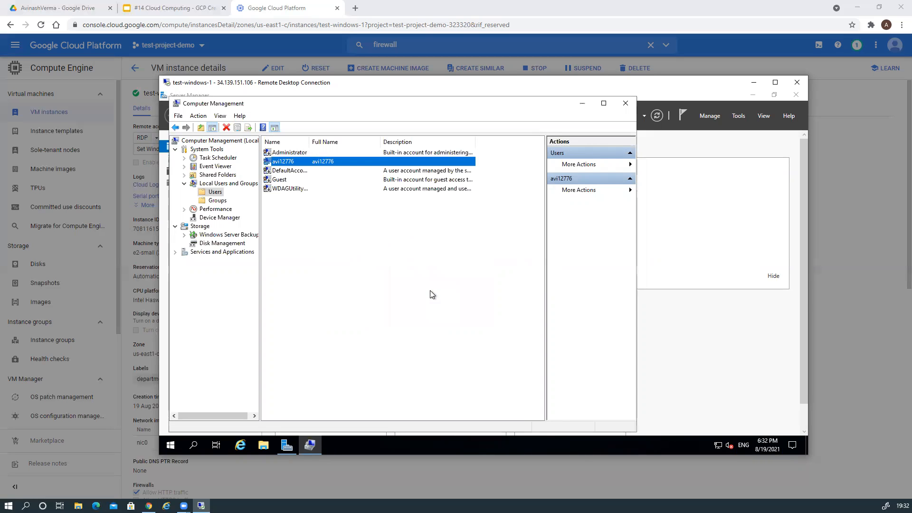
{"action": "left_click", "coordinate": [627, 104]}
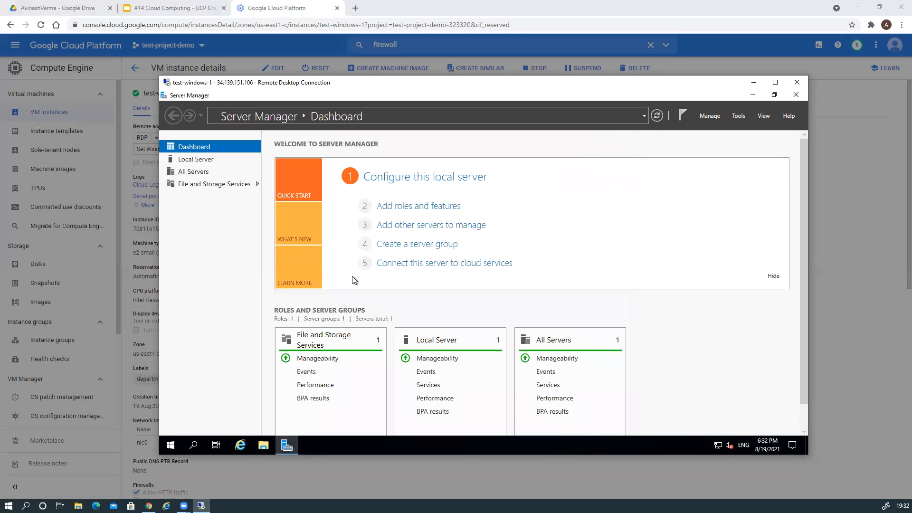
- Disconnect the remote session from test-windows-1 and dismiss the RDP client dialog in the cloud console
{"action": "left_click", "coordinate": [181, 447]}
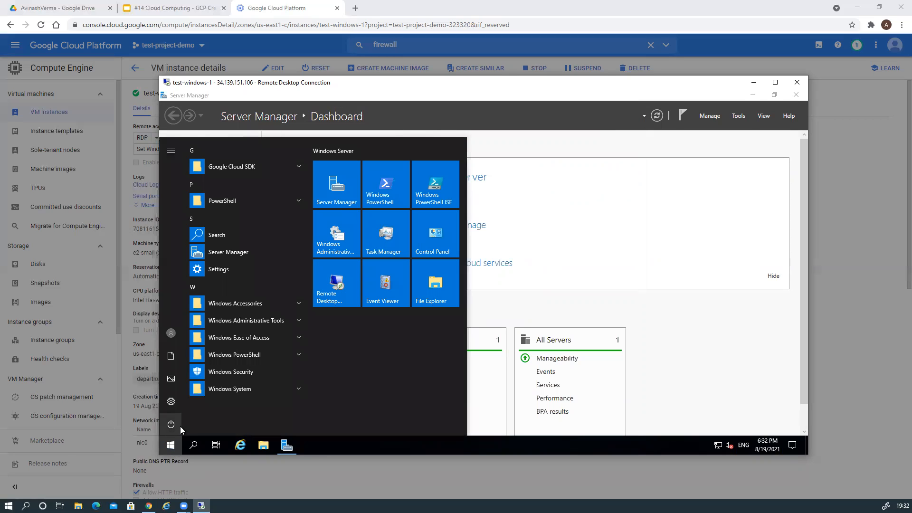
{"action": "left_click", "coordinate": [181, 426]}
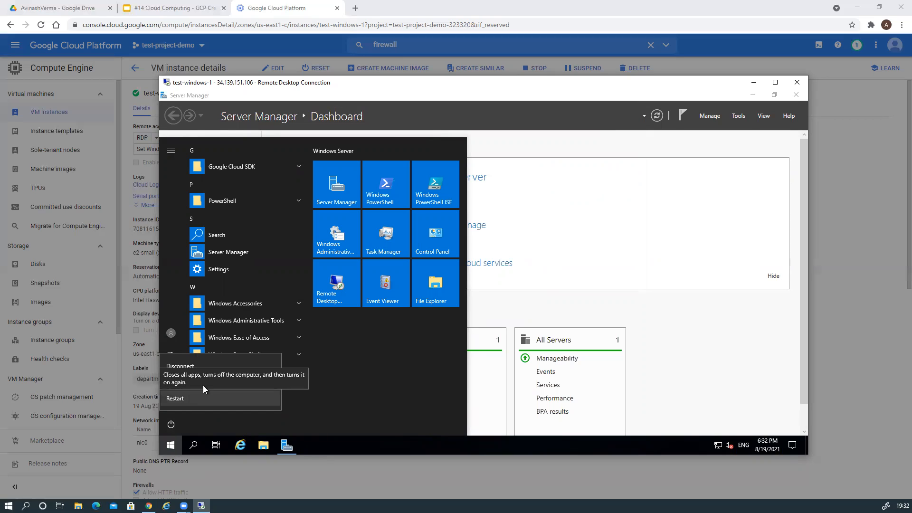
{"action": "left_click", "coordinate": [195, 366]}
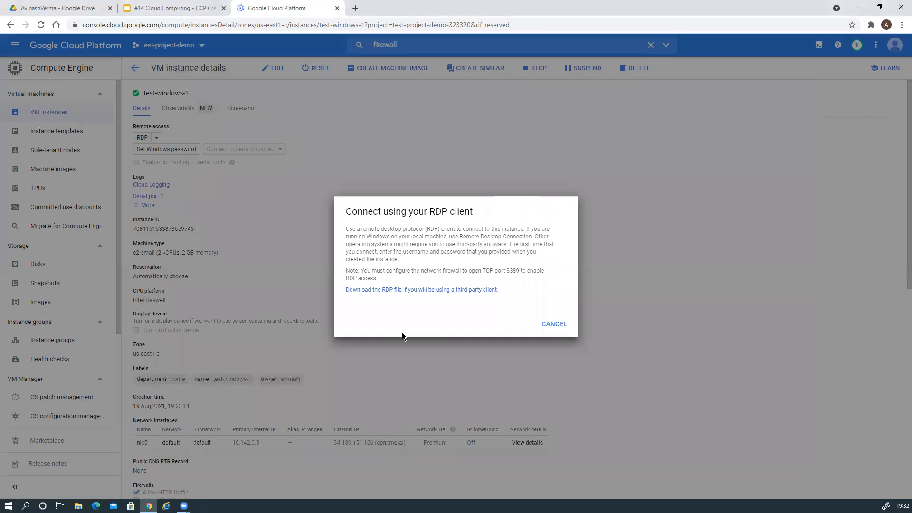
{"action": "left_click", "coordinate": [555, 328]}
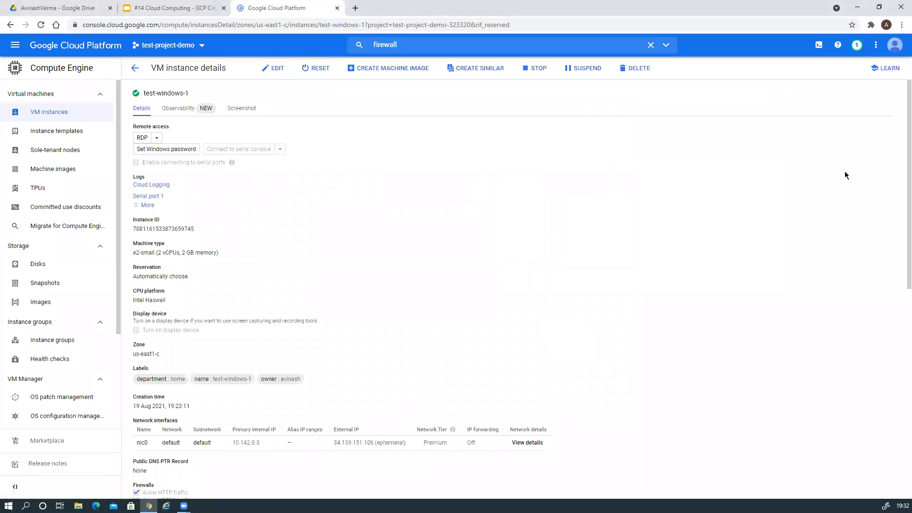
- Open test-windows-1.rdp from the browser's download list and approve the connection despite the unknown publisher
{"action": "left_click", "coordinate": [898, 25]}
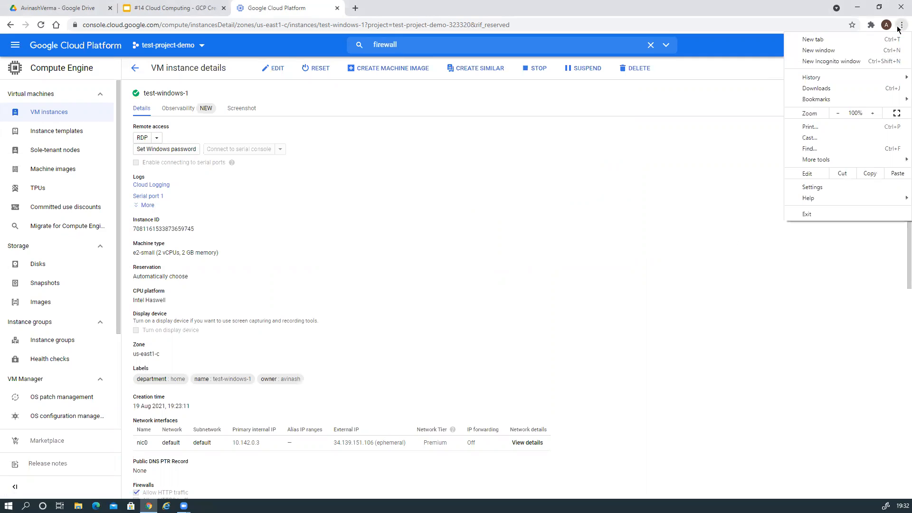
{"action": "left_click", "coordinate": [822, 90]}
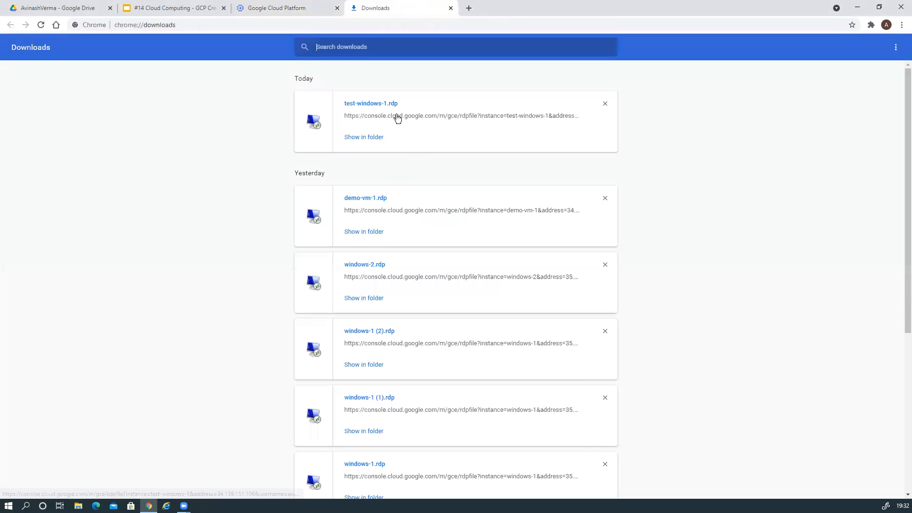
{"action": "left_click", "coordinate": [387, 105]}
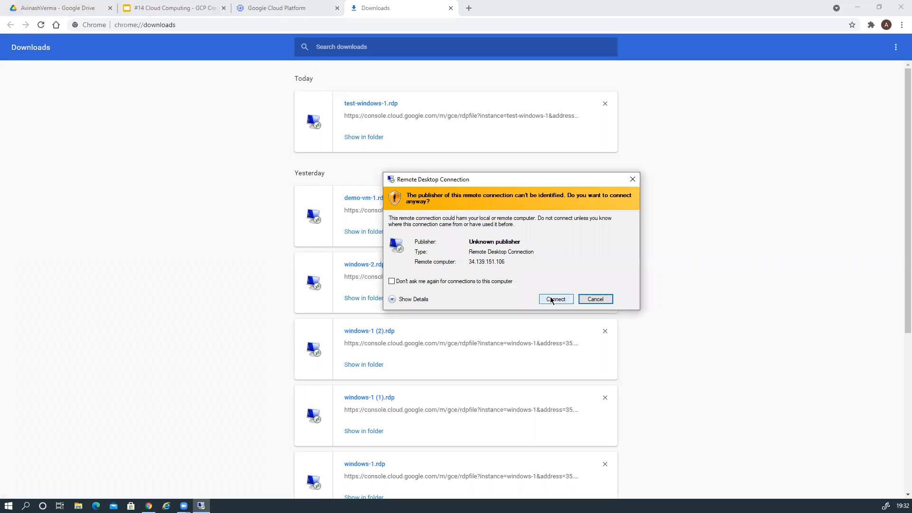
{"action": "left_click", "coordinate": [555, 299]}
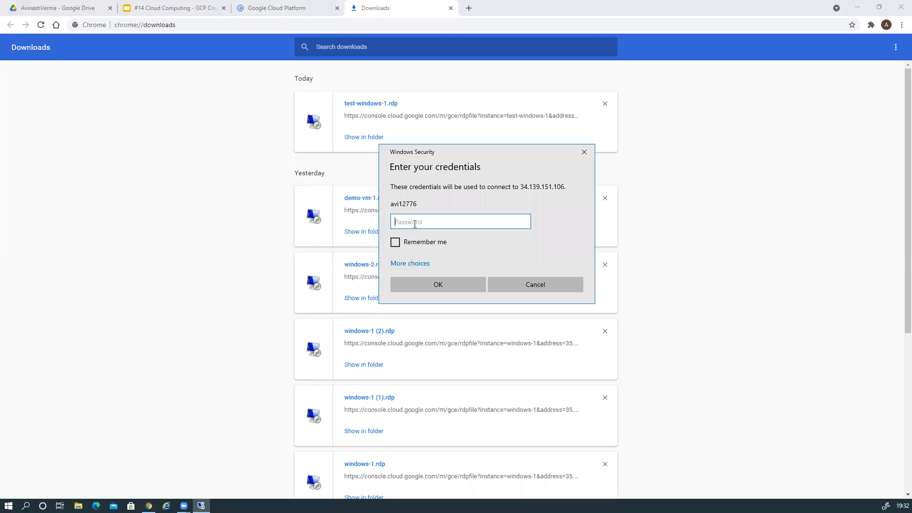
- Enter the new Windows account password in the credentials prompt and accept the certificate warning to connect
{"action": "type", "text": "••••••••"}
{"action": "key", "text": "Return"}
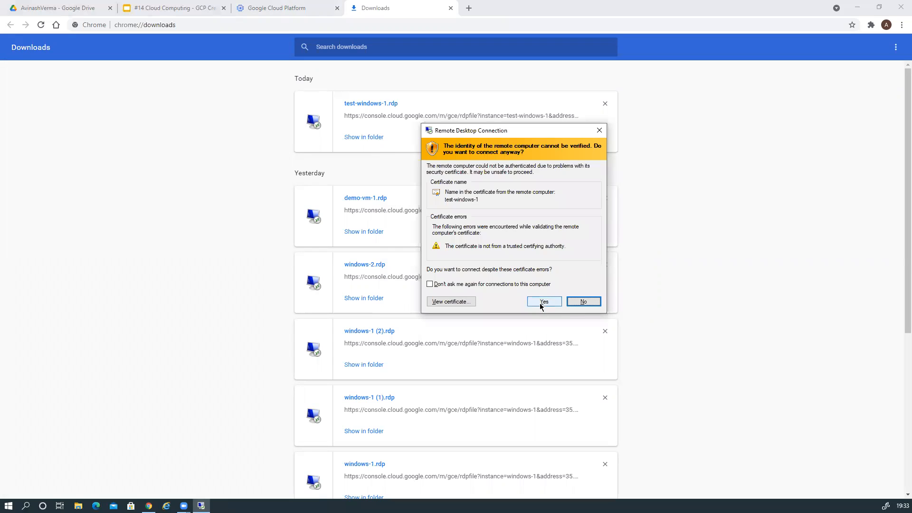
{"action": "left_click", "coordinate": [541, 302]}
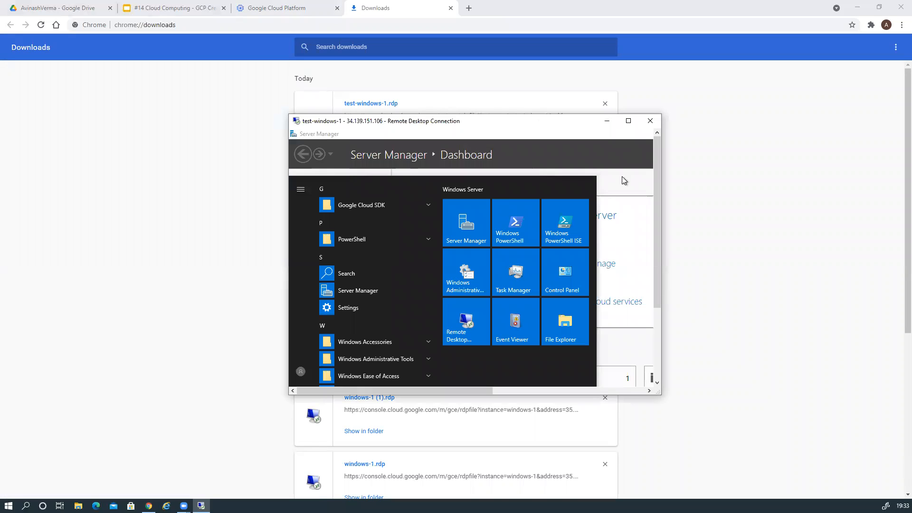
- Reposition and enlarge the Remote Desktop window to fit the full remote desktop, and close the open Start menu
{"action": "left_click_drag", "start_coordinate": [608, 125], "coordinate": [460, 66]}
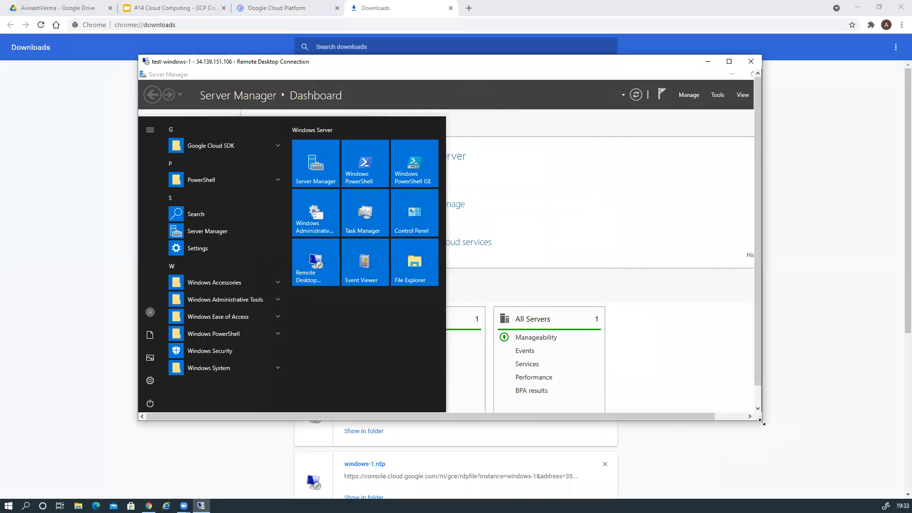
{"action": "left_click_drag", "start_coordinate": [758, 419], "coordinate": [810, 446]}
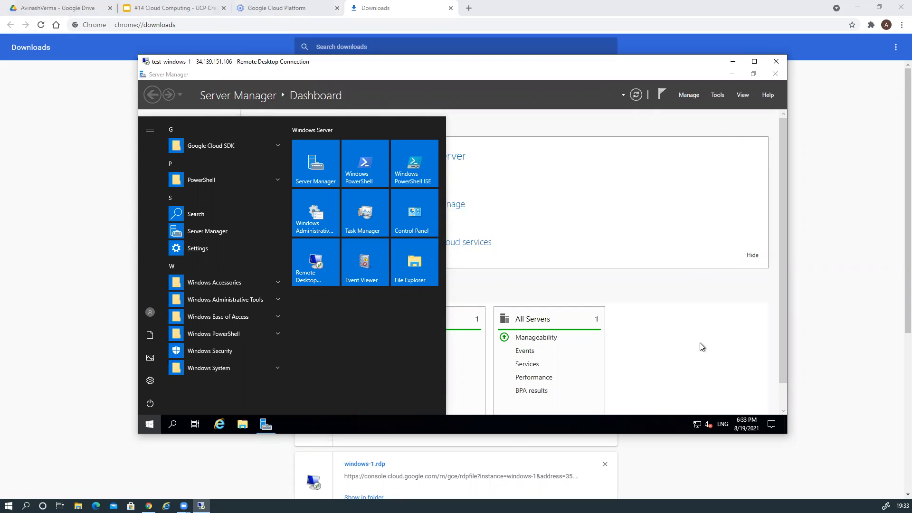
{"action": "left_click", "coordinate": [700, 343]}
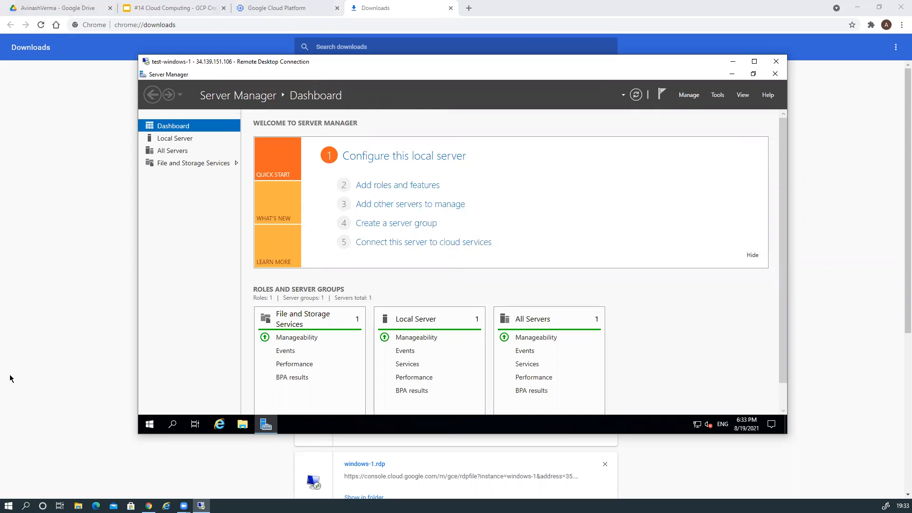
- Start Add Roles and Features with a role-based or feature-based installation on server test-windows-1, proceeding to the server roles
{"action": "left_click", "coordinate": [386, 186]}
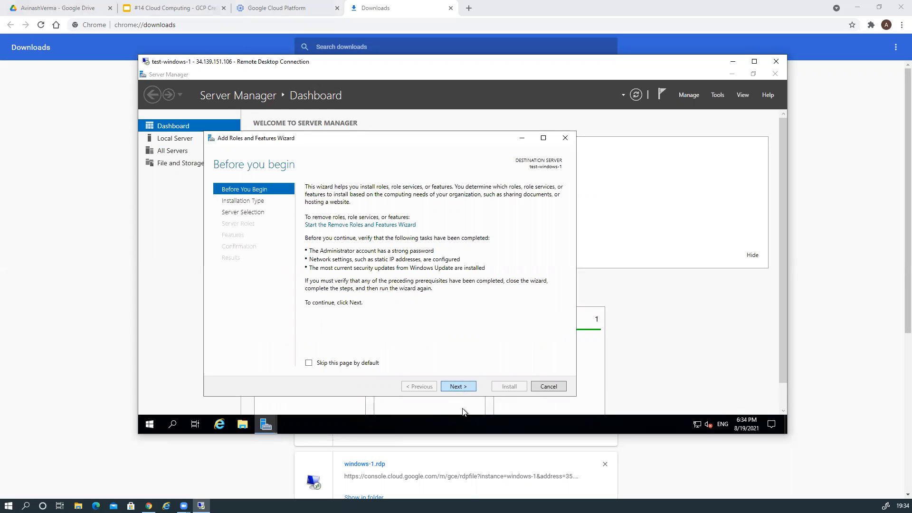
{"action": "left_click", "coordinate": [457, 386]}
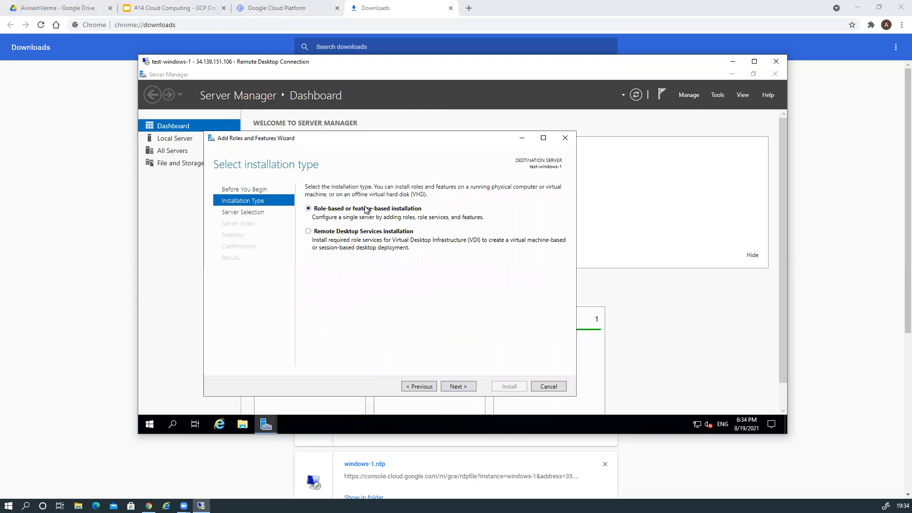
{"action": "left_click", "coordinate": [452, 388]}
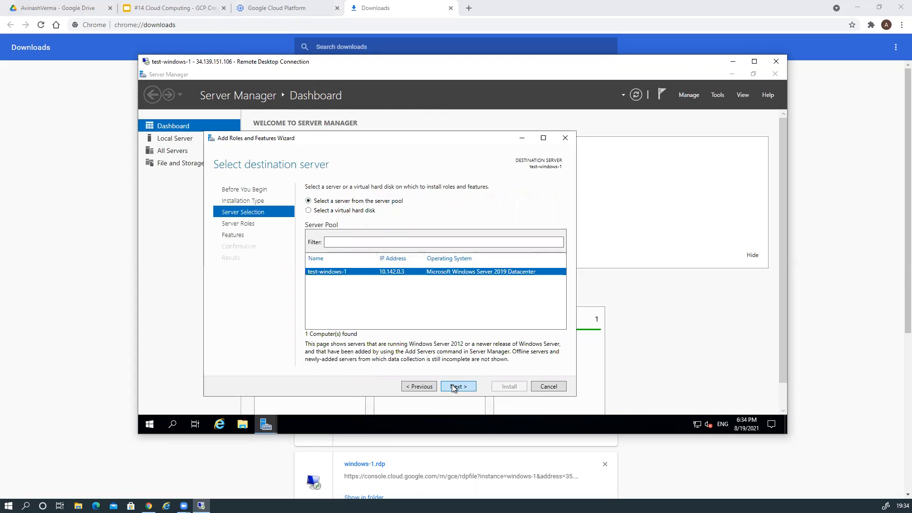
{"action": "left_click", "coordinate": [452, 388]}
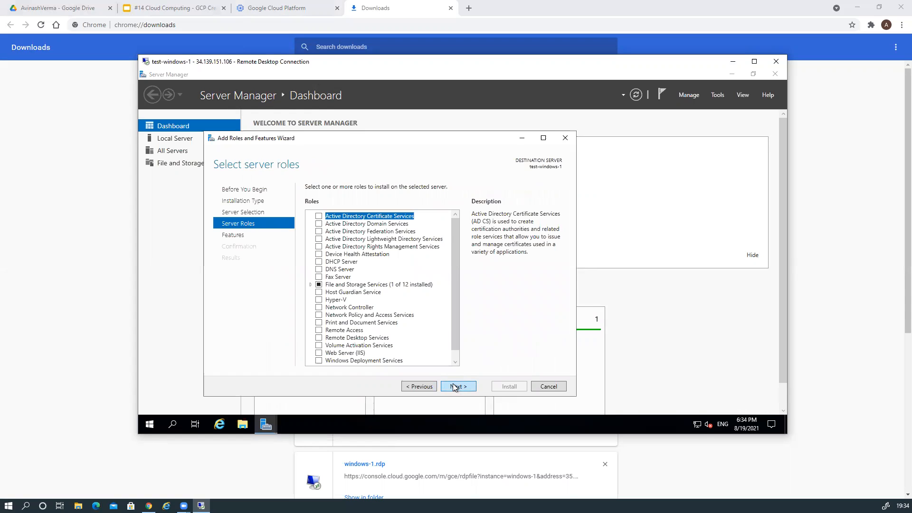
- Select the Web Server (IIS) role with its management tools, keep the default features, and proceed to its role services
{"action": "left_click", "coordinate": [319, 353]}
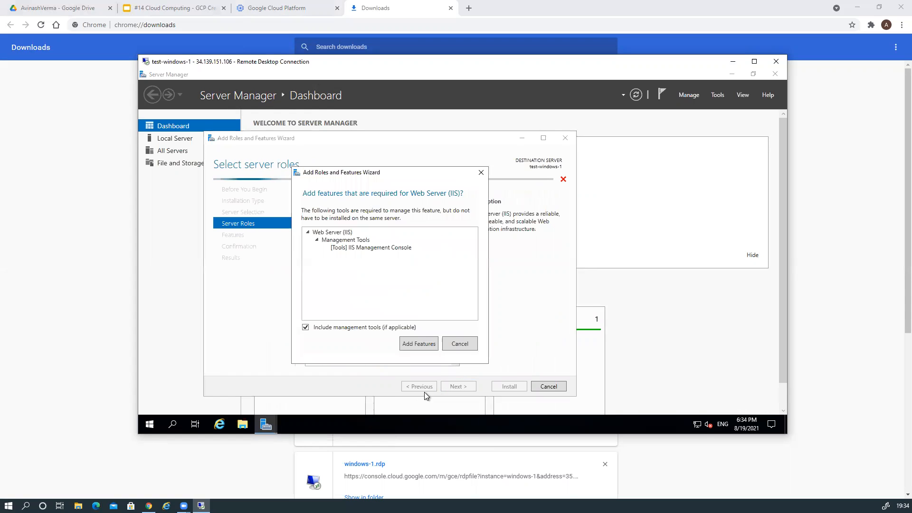
{"action": "left_click", "coordinate": [420, 343]}
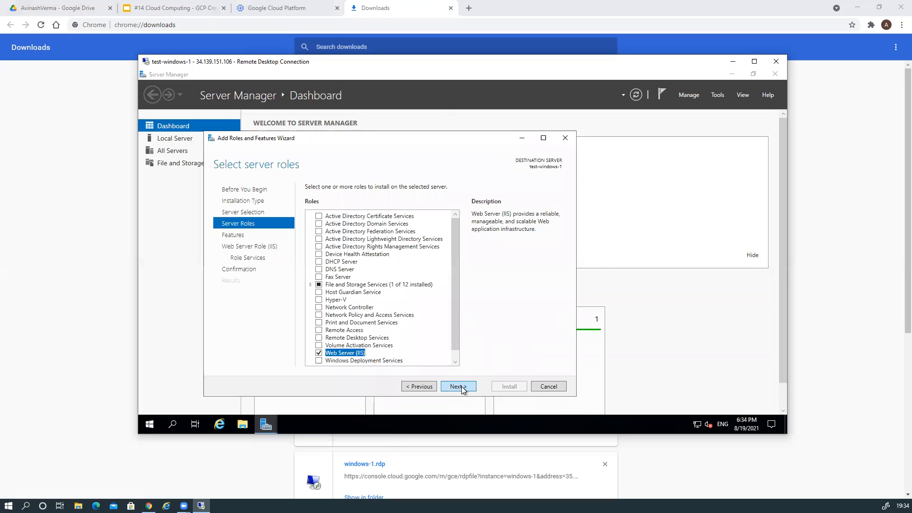
{"action": "left_click", "coordinate": [462, 388]}
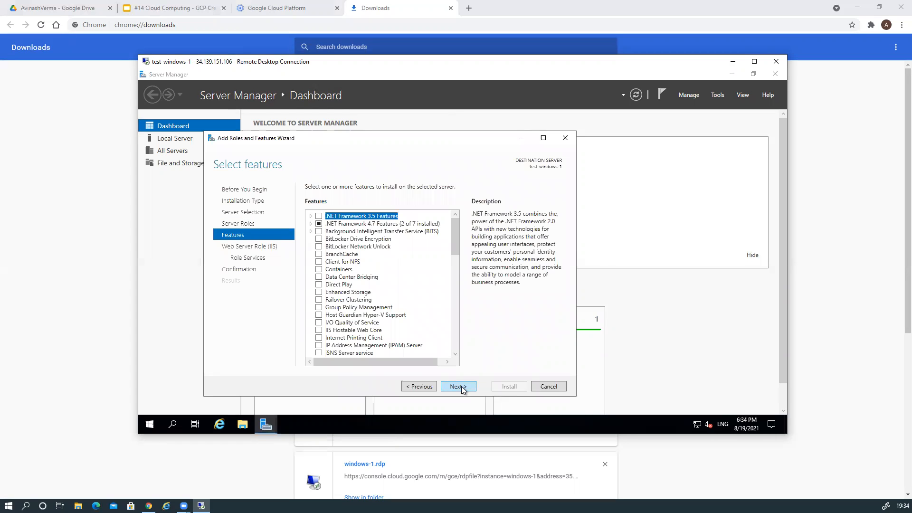
{"action": "left_click", "coordinate": [462, 388]}
{"action": "left_click", "coordinate": [463, 389]}
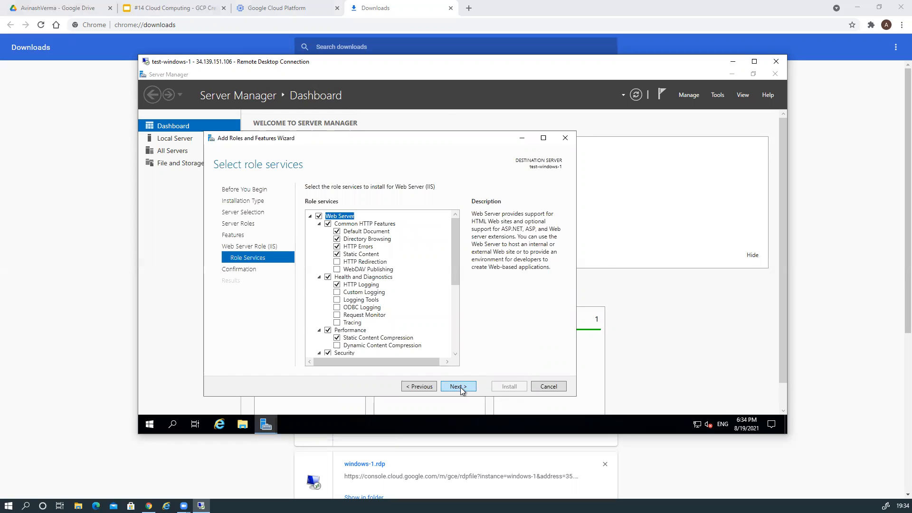
- Keep the default role services and start installing the Web Server (IIS) role on test-windows-1
{"action": "left_click", "coordinate": [460, 386]}
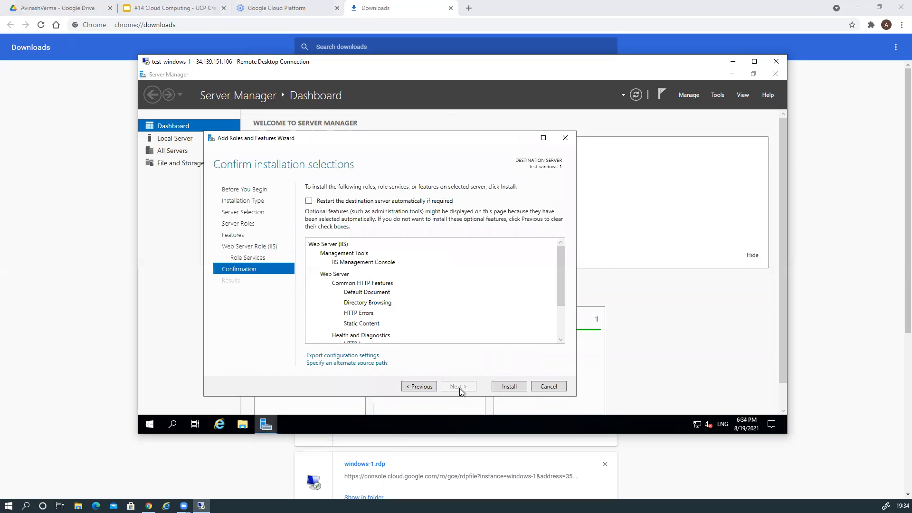
{"action": "left_click", "coordinate": [503, 386]}
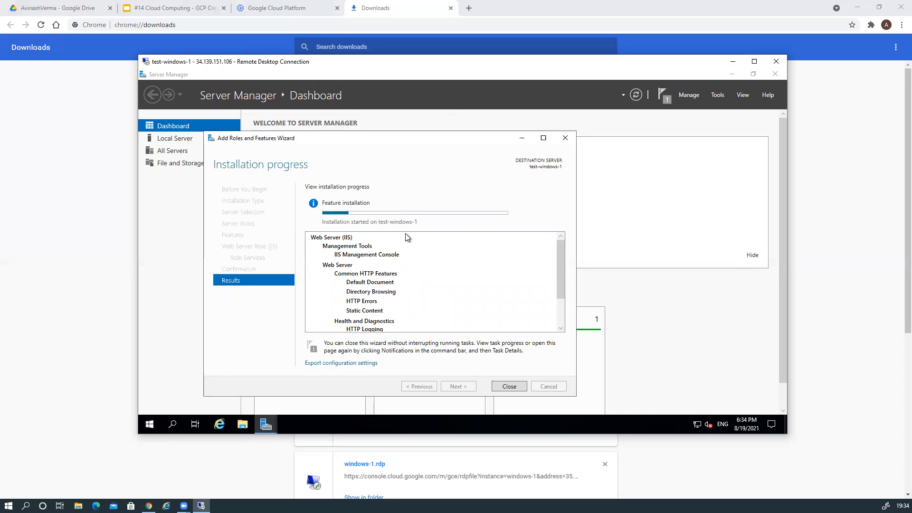
- Copy the external IP address of test-windows-1 from its VM instance details in Google Cloud Platform
{"action": "left_click", "coordinate": [279, 8]}
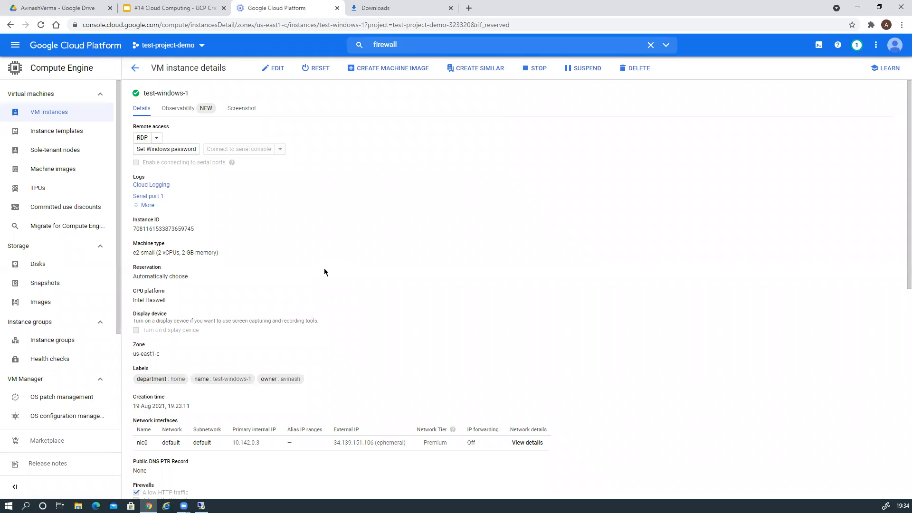
{"action": "scroll", "coordinate": [332, 273], "scroll_direction": "down", "scroll_amount": 5}
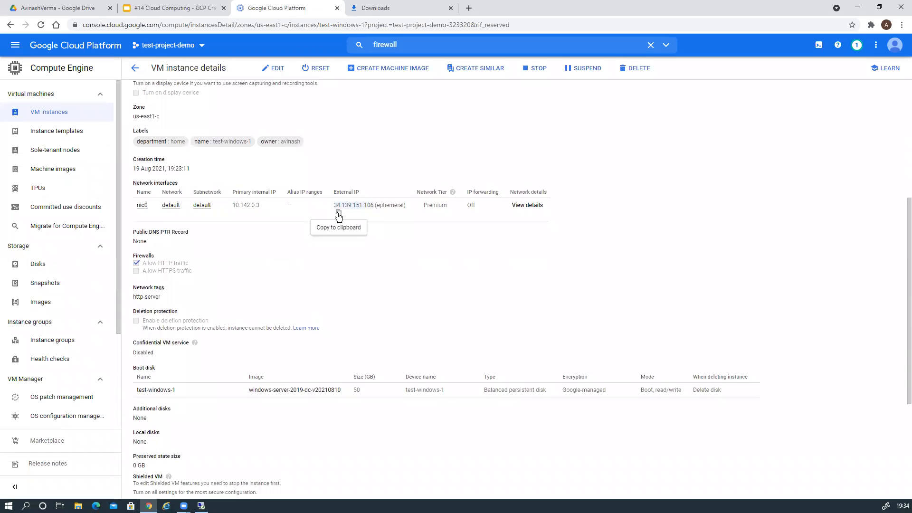
{"action": "left_click", "coordinate": [338, 214]}
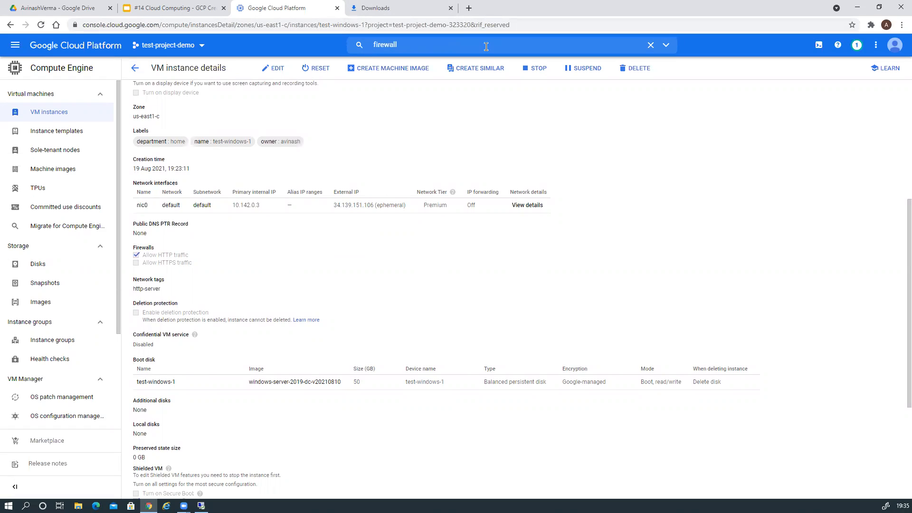
{"action": "left_click", "coordinate": [354, 11]}
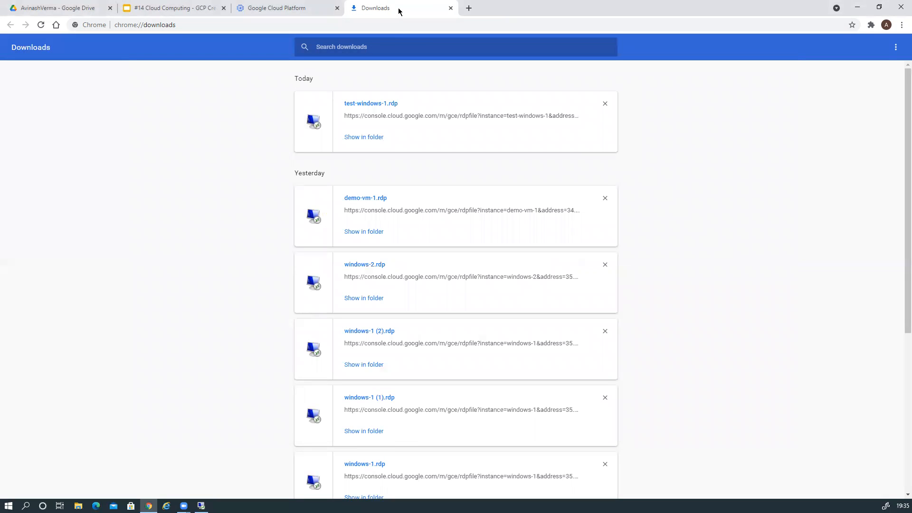
{"action": "left_click", "coordinate": [208, 29]}
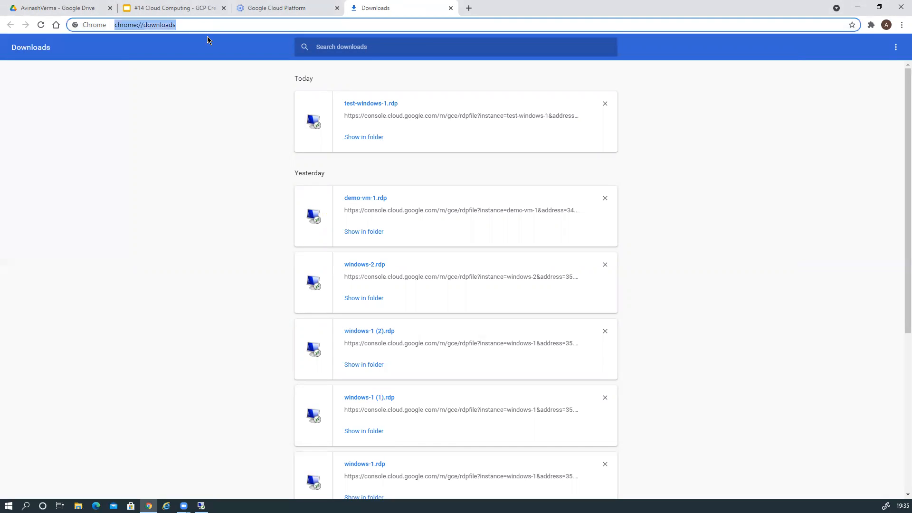
{"action": "type", "text": "h"}
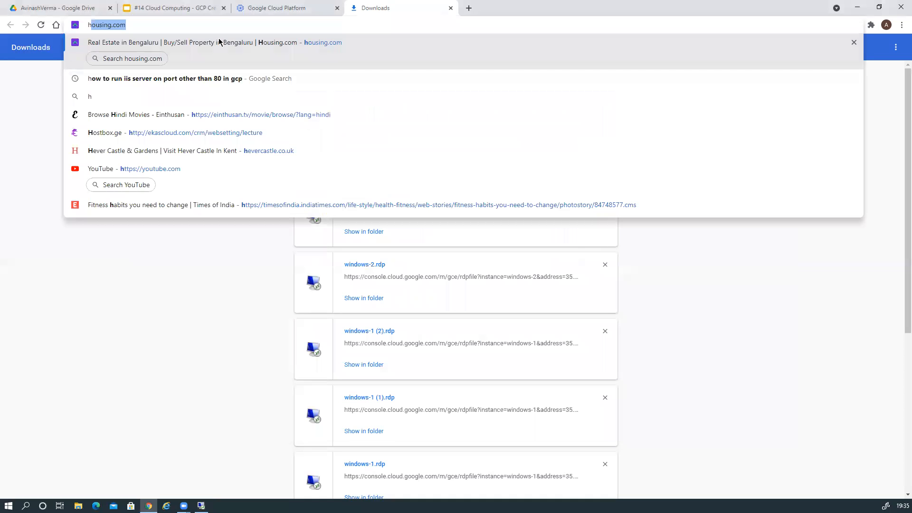
{"action": "type", "text": "tt"}
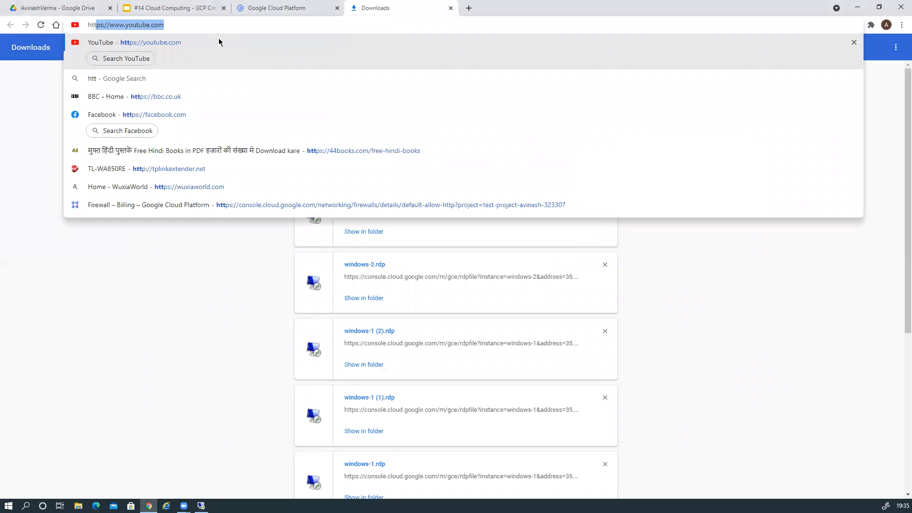
{"action": "type", "text": "p://"}
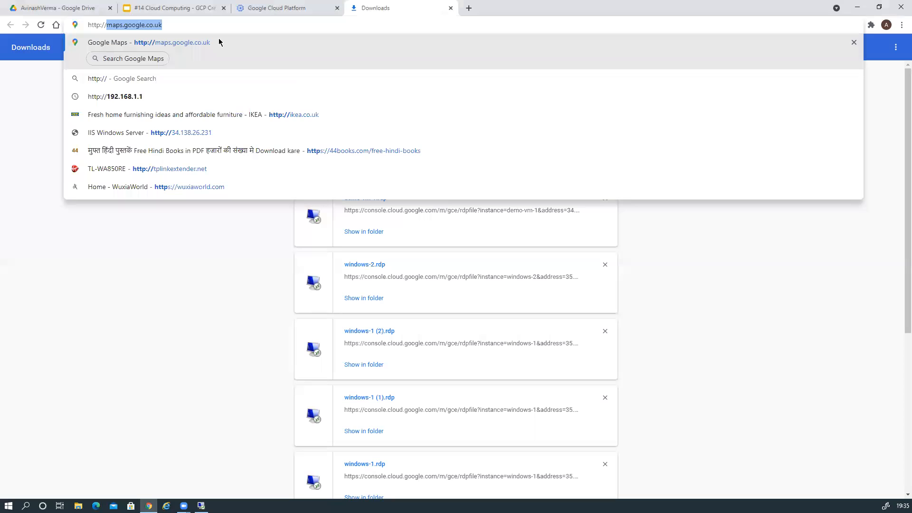
{"action": "key", "text": "ctrl+v"}
{"action": "key", "text": "Return"}
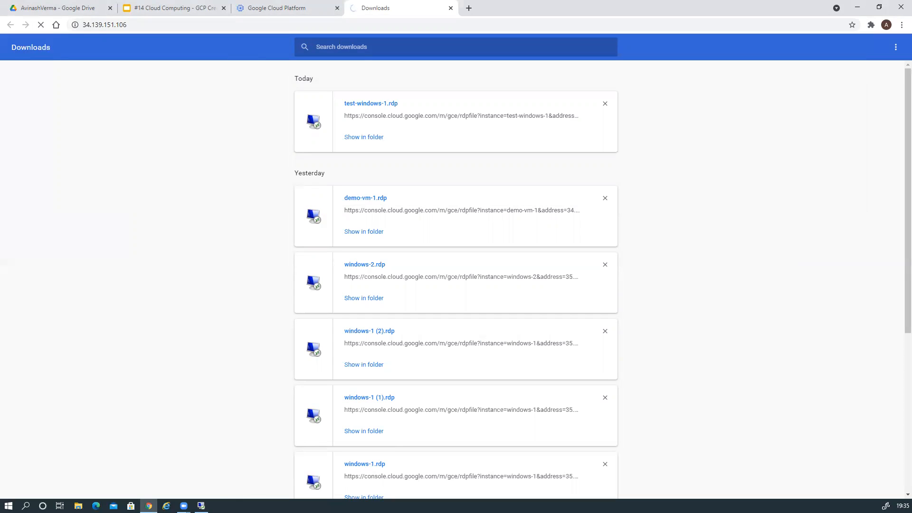
- Switch to the Remote Desktop session and check the progress of the IIS installation
{"action": "mouse_move", "coordinate": [201, 506]}
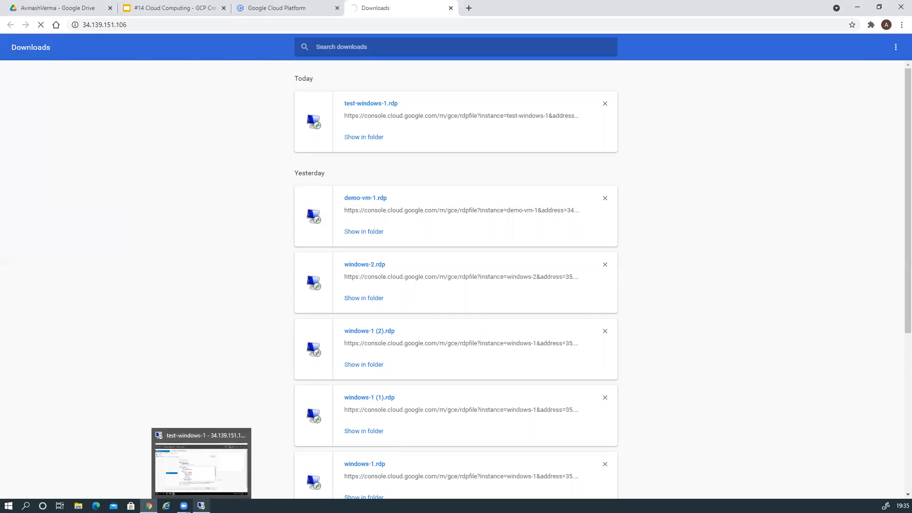
{"action": "left_click", "coordinate": [201, 506]}
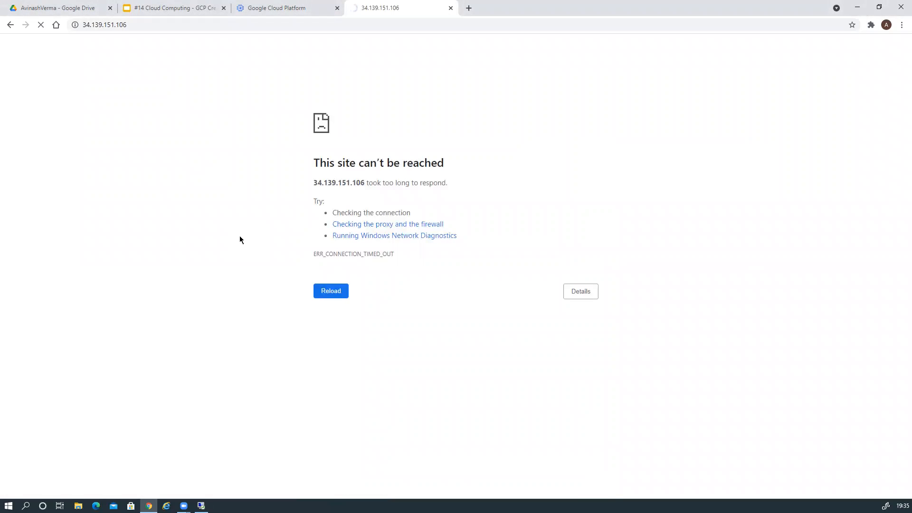
{"action": "left_click", "coordinate": [201, 506]}
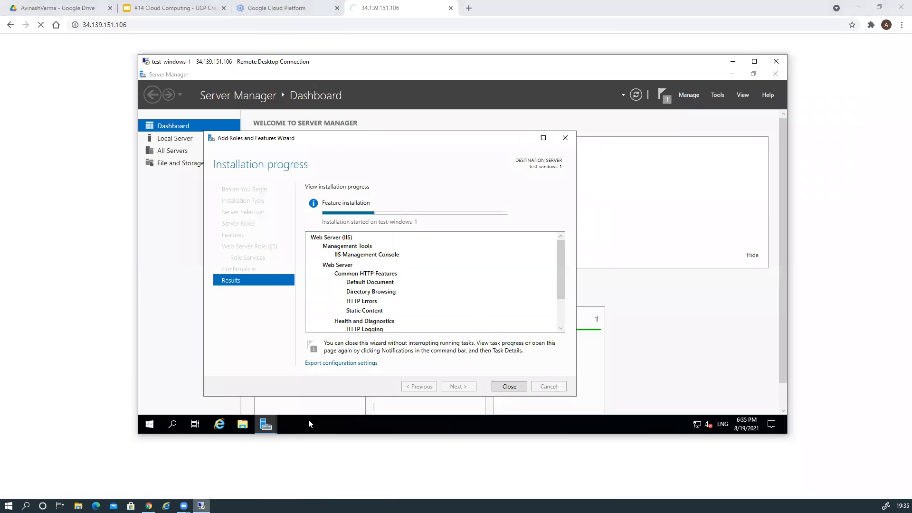
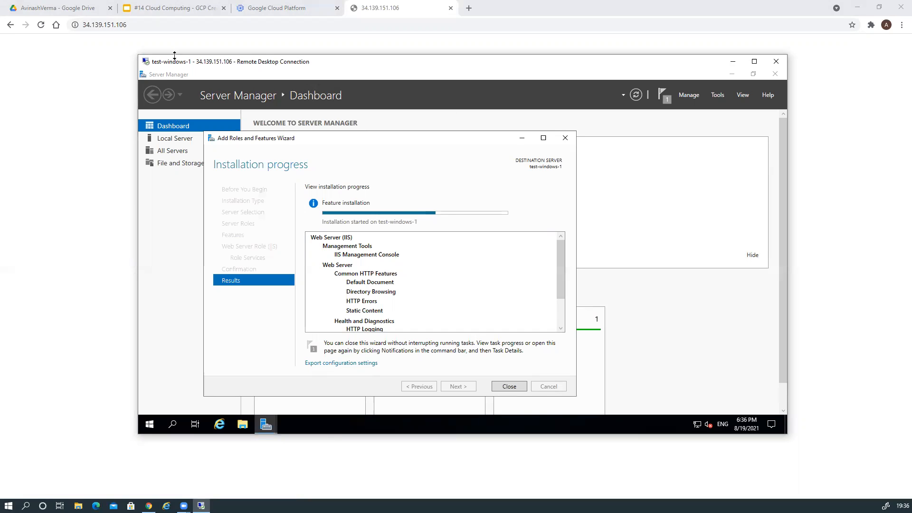
- Reload 34.139.151.106 in the browser several times to test the web server, and revisit the VM instance details
{"action": "left_click", "coordinate": [147, 25]}
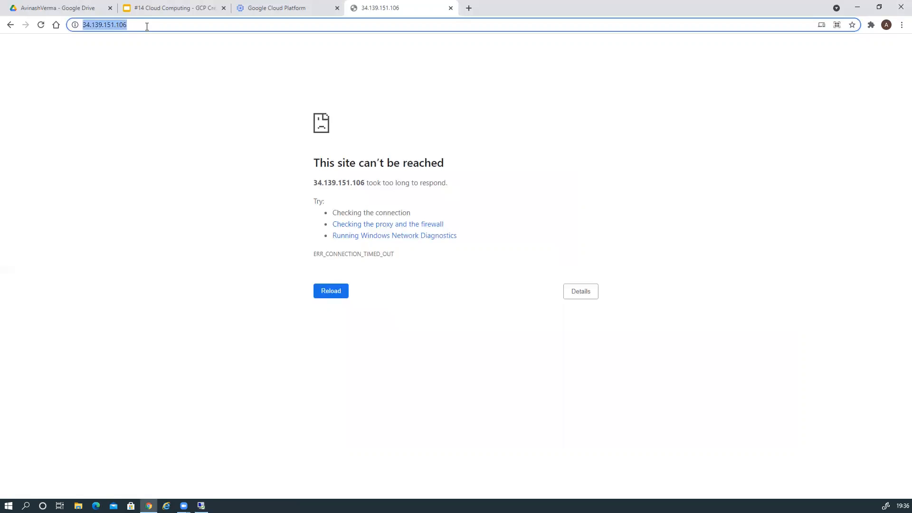
{"action": "key", "text": "Return"}
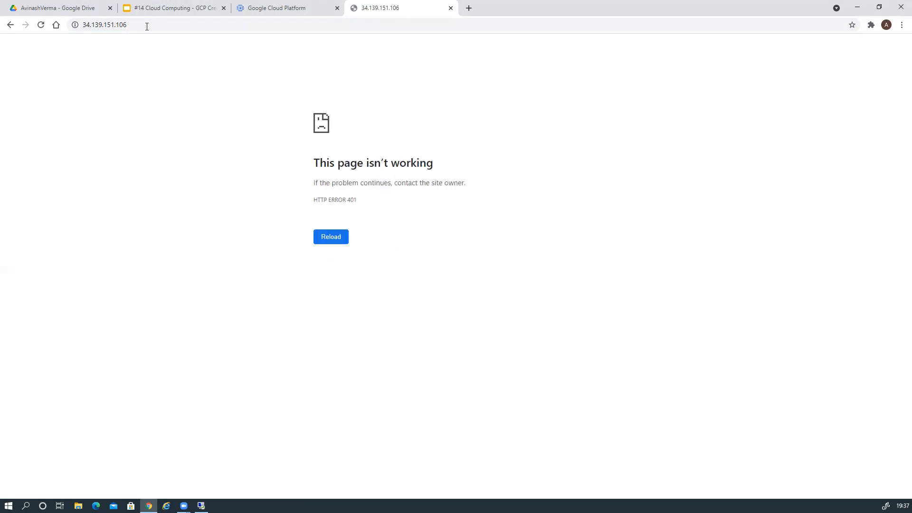
{"action": "left_click", "coordinate": [159, 21]}
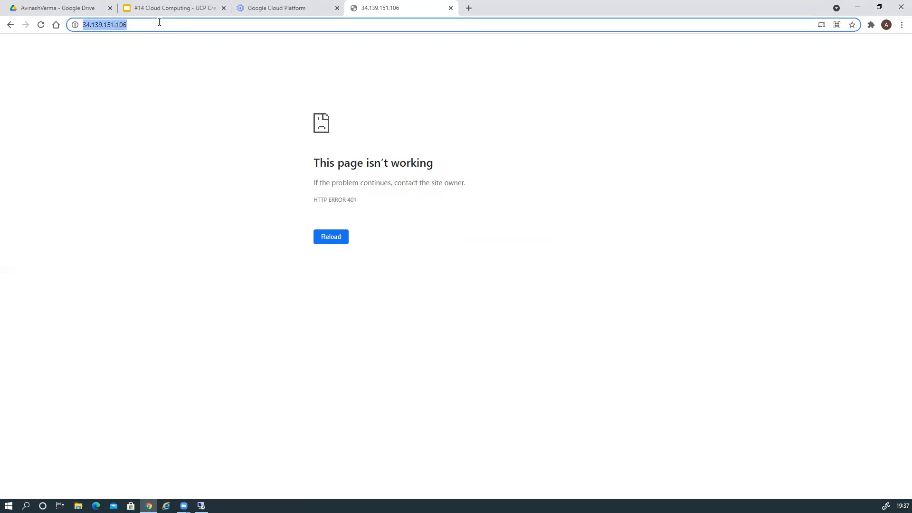
{"action": "key", "text": "Return"}
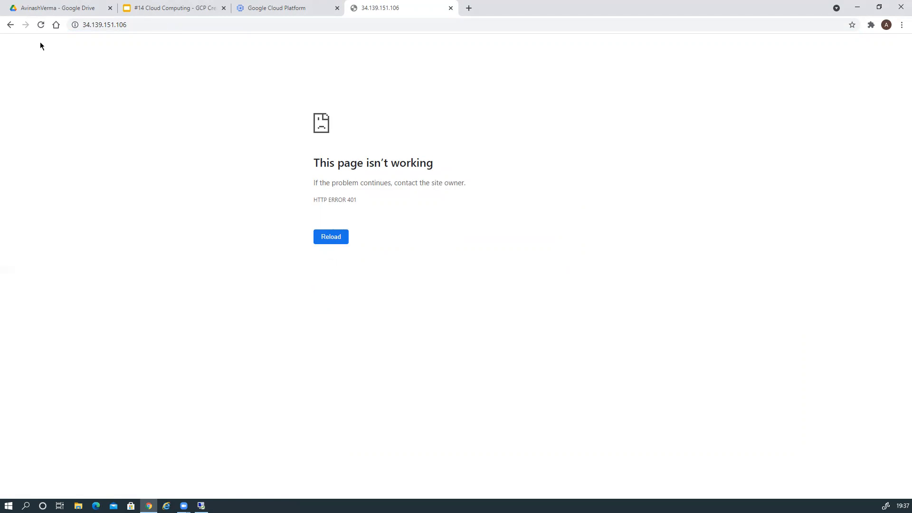
{"action": "left_click", "coordinate": [40, 25]}
{"action": "left_click", "coordinate": [40, 25]}
{"action": "left_click", "coordinate": [256, 8]}
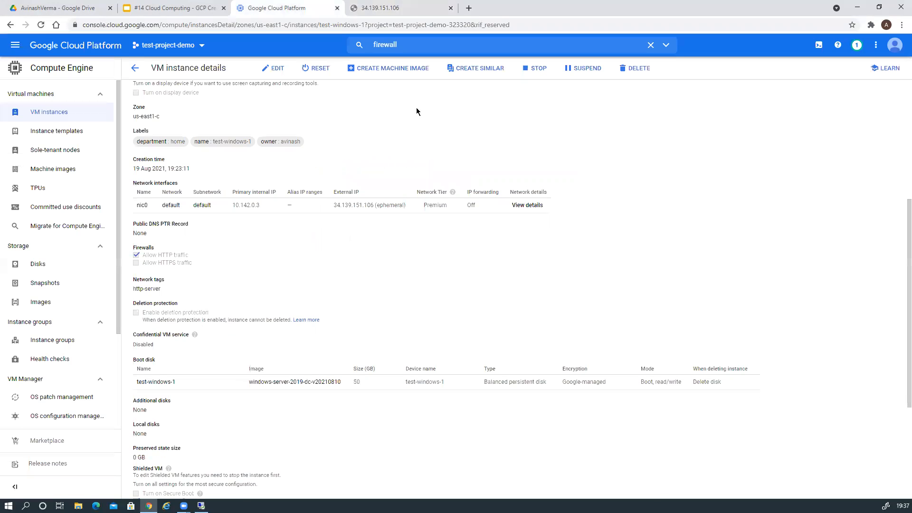
{"action": "left_click", "coordinate": [364, 9]}
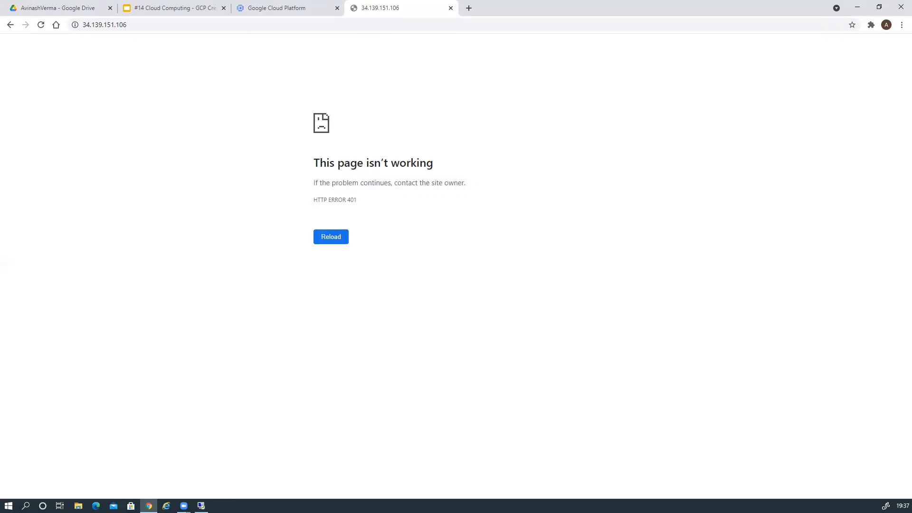
- Recheck the role installation progress in the remote session, and reload the 34.139.151.106 page to test the IIS site
{"action": "left_click", "coordinate": [201, 505]}
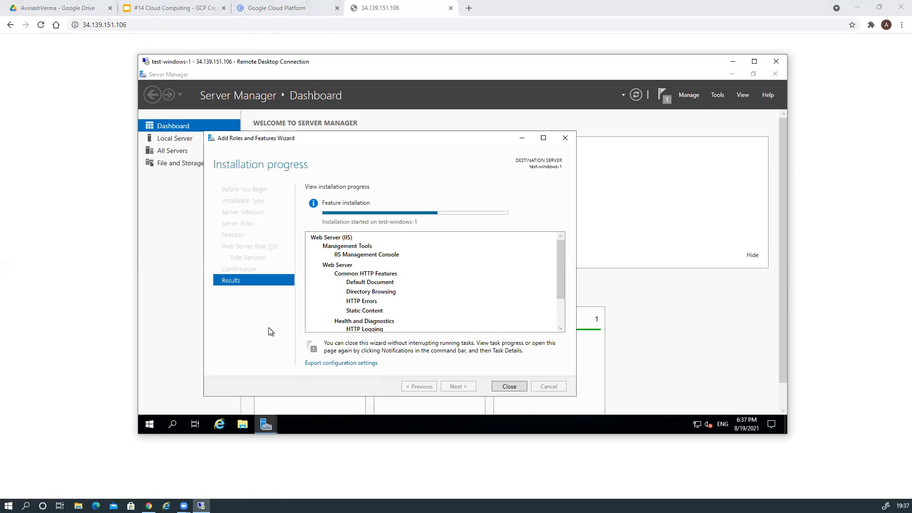
{"action": "left_click", "coordinate": [41, 24]}
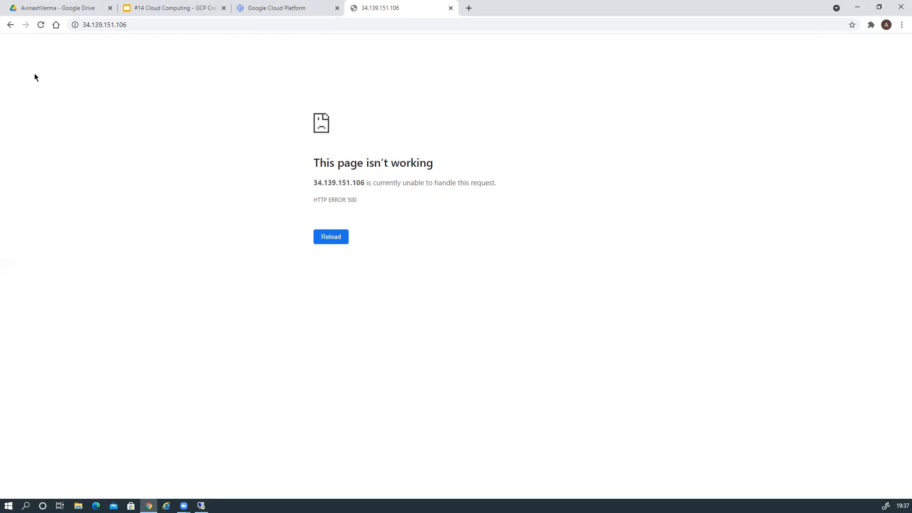
{"action": "left_click", "coordinate": [39, 27]}
{"action": "left_click", "coordinate": [135, 26]}
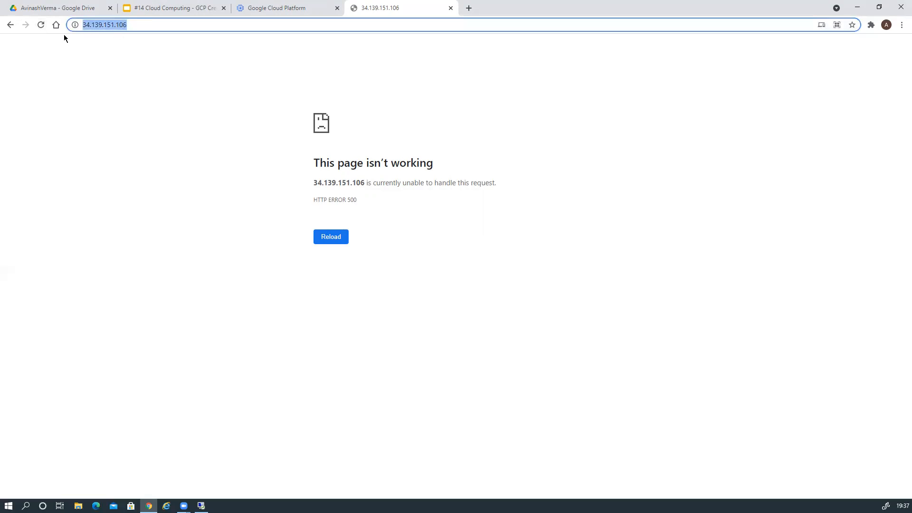
{"action": "left_click", "coordinate": [42, 28]}
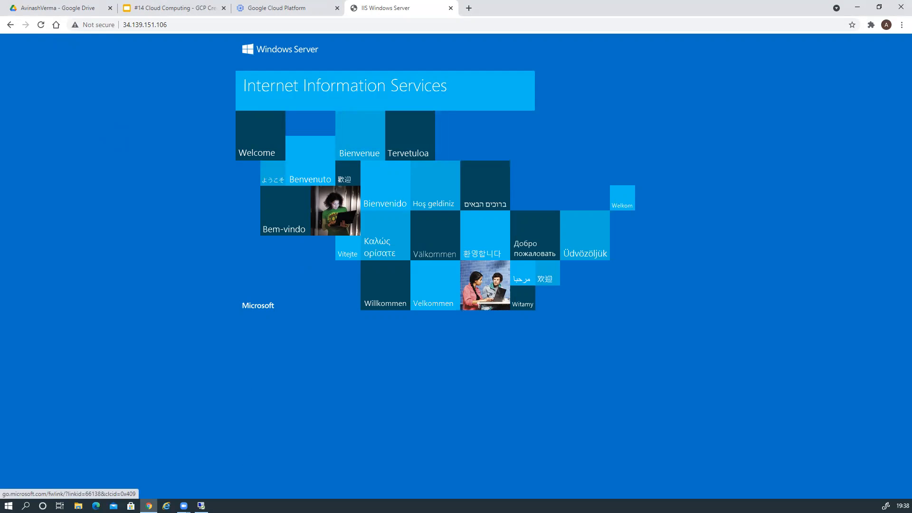
- Close the Add Roles and Features Wizard and Server Manager in the Remote Desktop session
{"action": "left_click", "coordinate": [201, 505]}
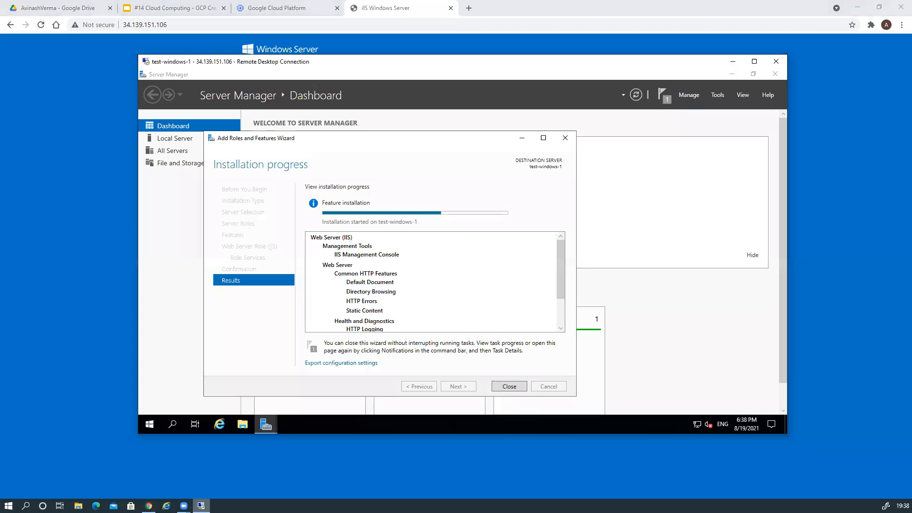
{"action": "left_click", "coordinate": [508, 388]}
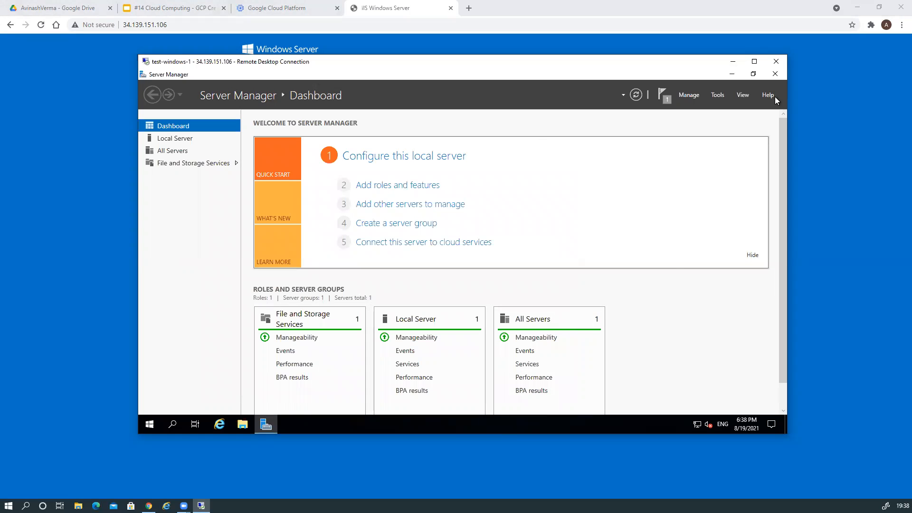
{"action": "left_click", "coordinate": [775, 75]}
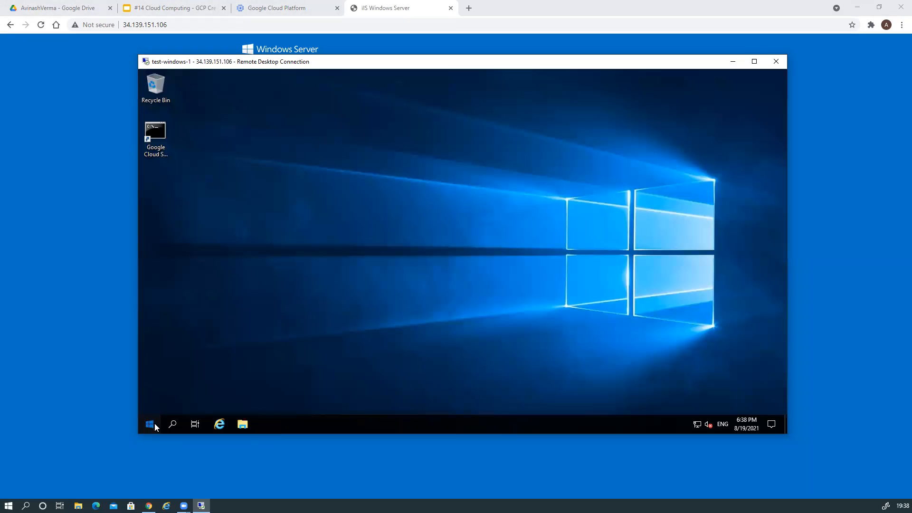
- Shut down the remote server with the reason Other (Unplanned), and close the IIS Windows Server browser tab
{"action": "left_click", "coordinate": [150, 424]}
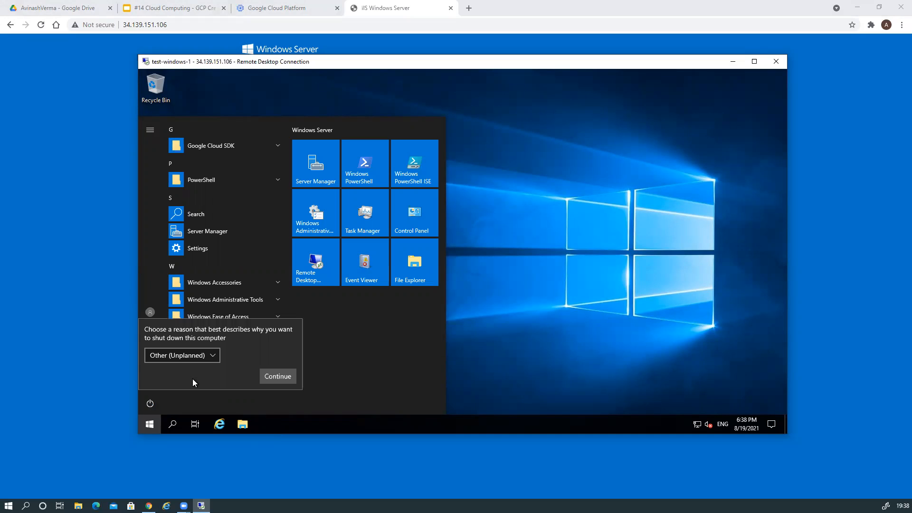
{"action": "left_click", "coordinate": [271, 376]}
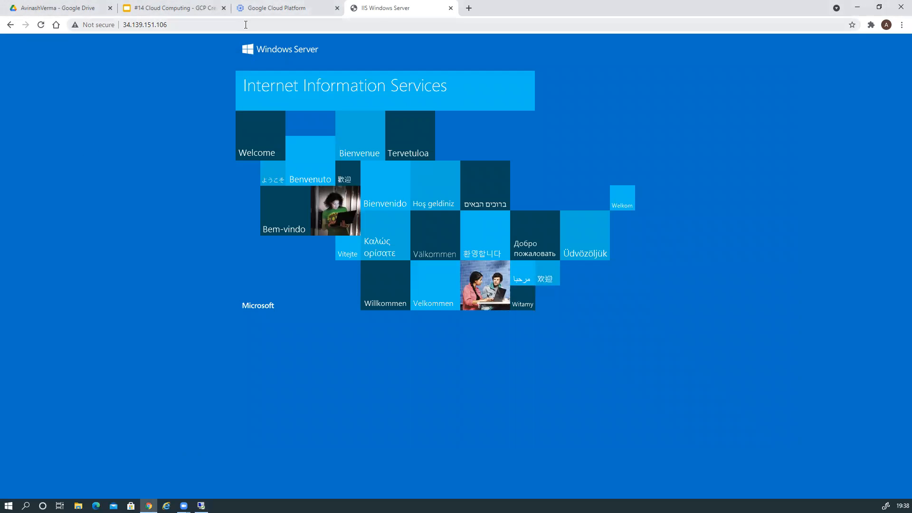
{"action": "right_click", "coordinate": [373, 14]}
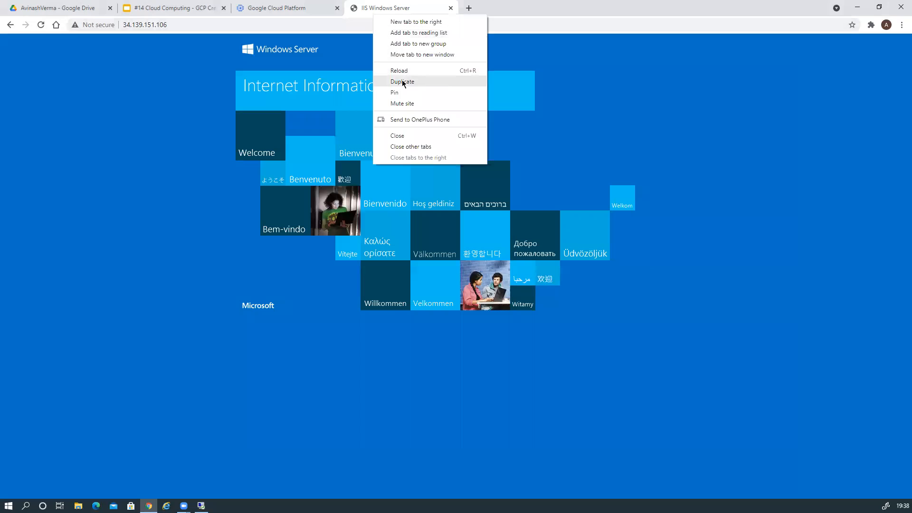
{"action": "left_click", "coordinate": [404, 140]}
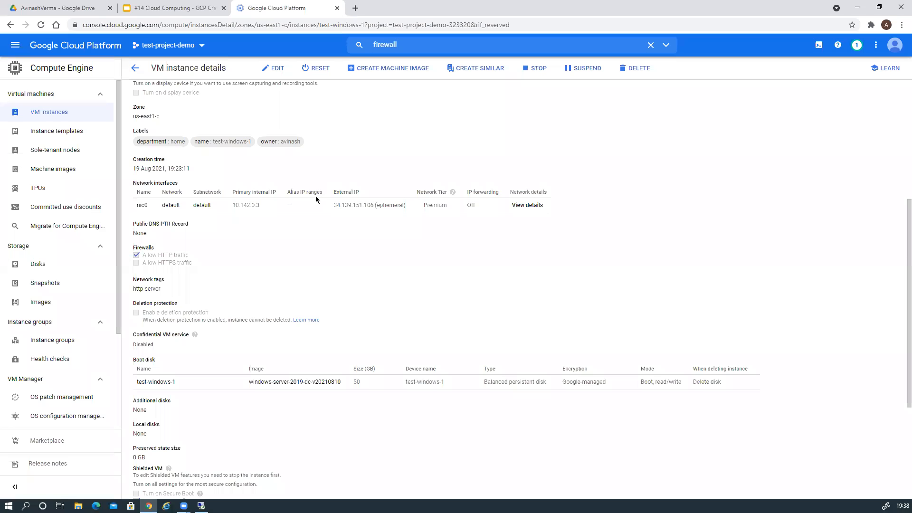
- Delete the test-windows-1 instance from the VM instances list and check the deletion in the notifications
{"action": "scroll", "coordinate": [141, 150], "scroll_direction": "up", "scroll_amount": 5}
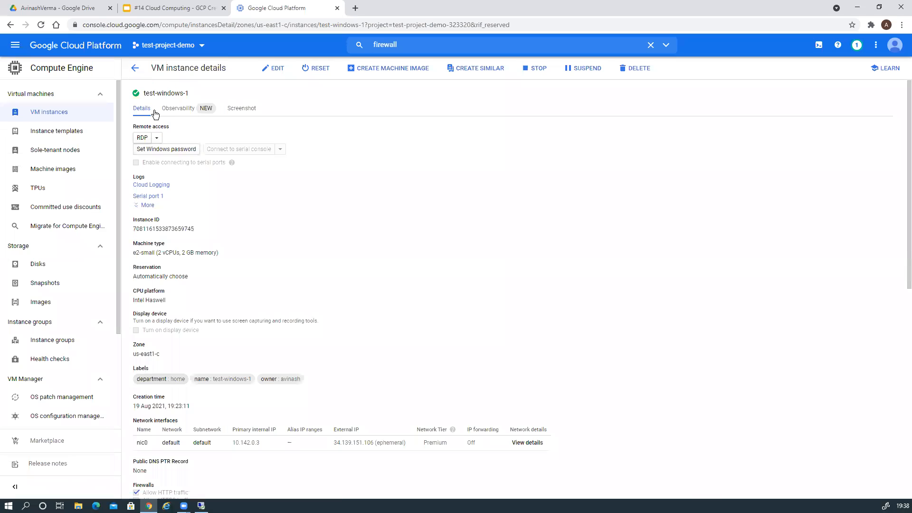
{"action": "left_click", "coordinate": [133, 69]}
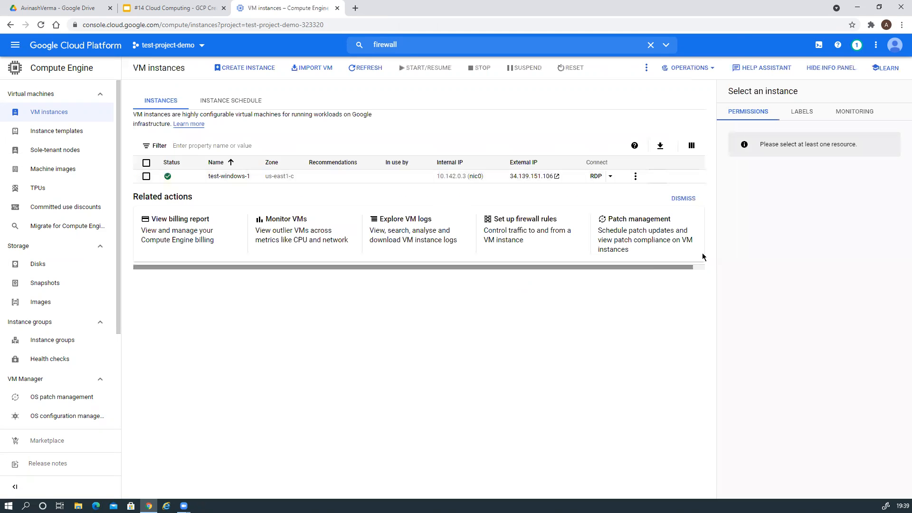
{"action": "left_click", "coordinate": [634, 177]}
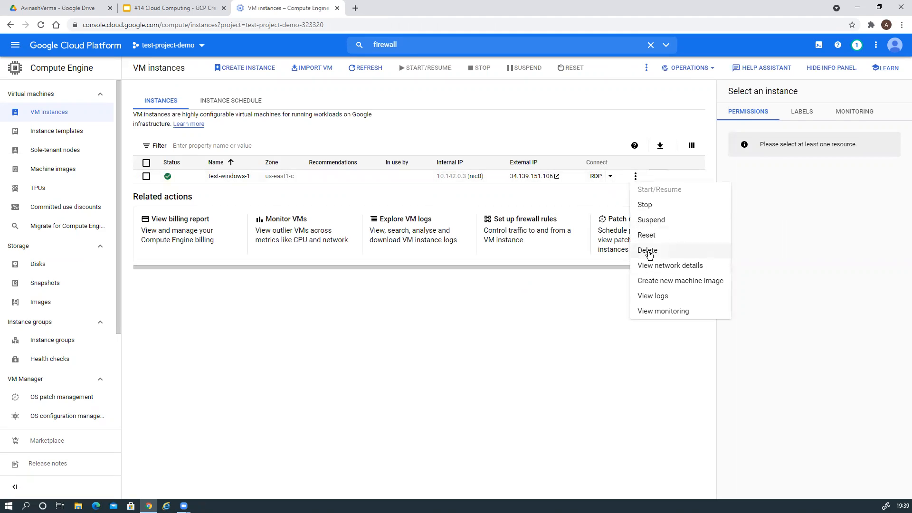
{"action": "left_click", "coordinate": [648, 252]}
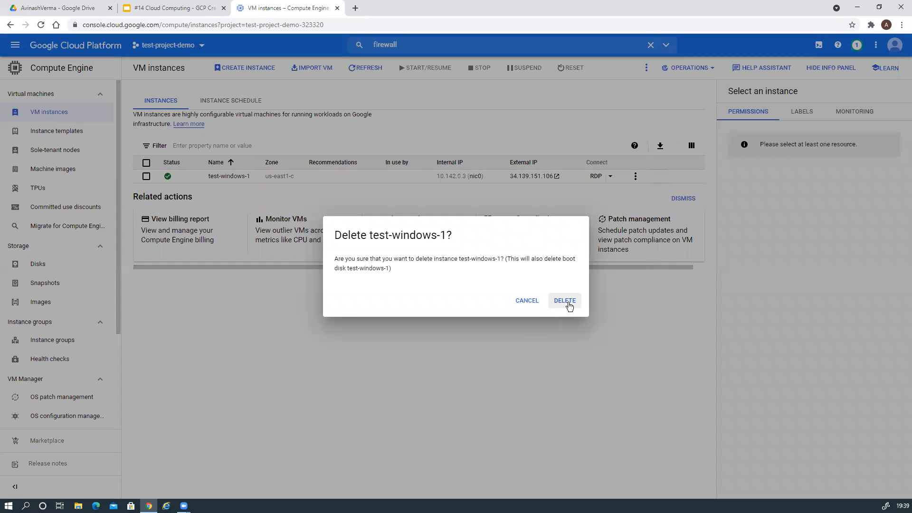
{"action": "left_click", "coordinate": [569, 304]}
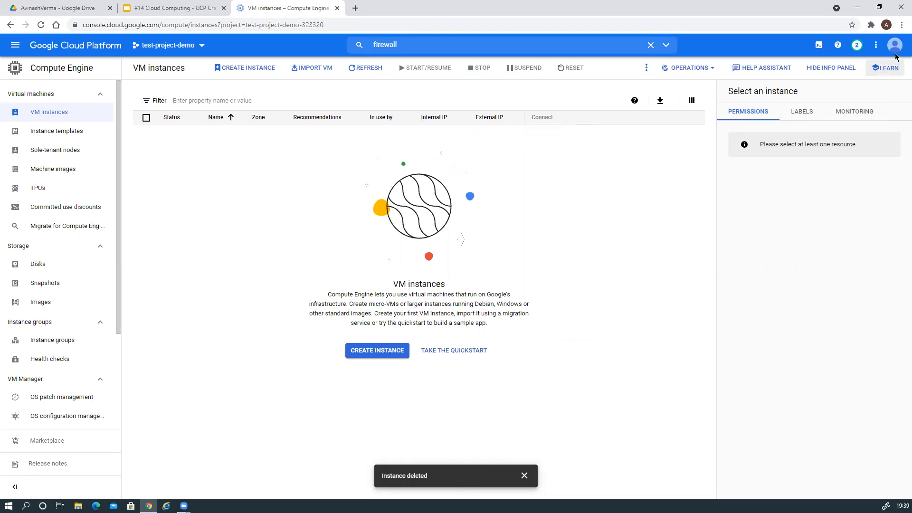
{"action": "left_click", "coordinate": [856, 45]}
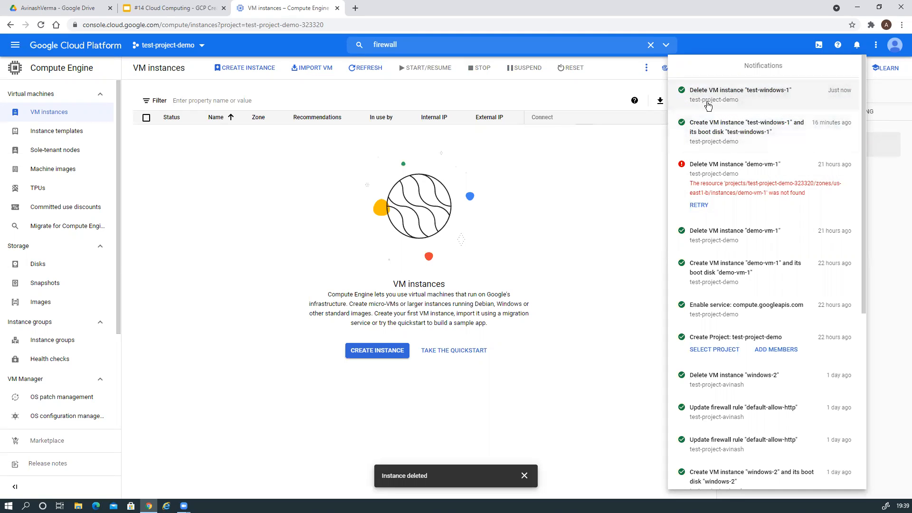
{"action": "left_click", "coordinate": [259, 212]}
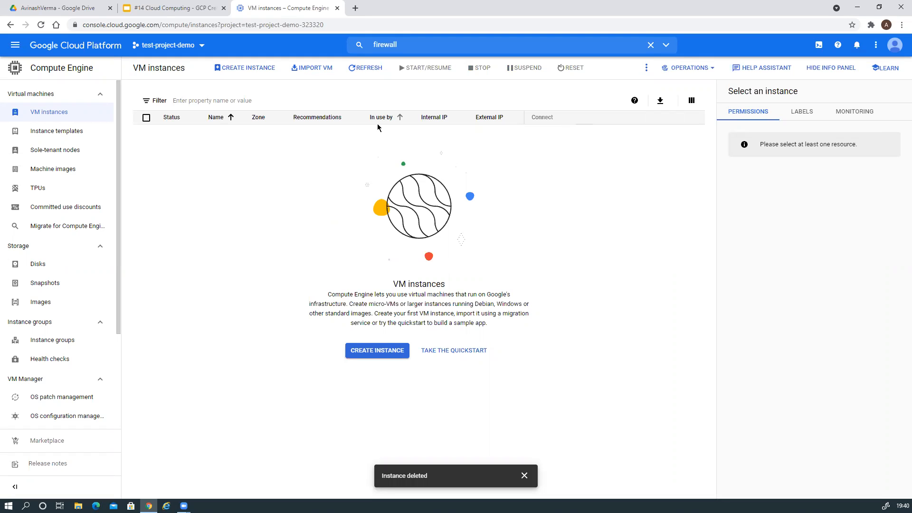
- Start creating a new VM instance and name it test-linux-1
{"action": "left_click", "coordinate": [241, 71]}
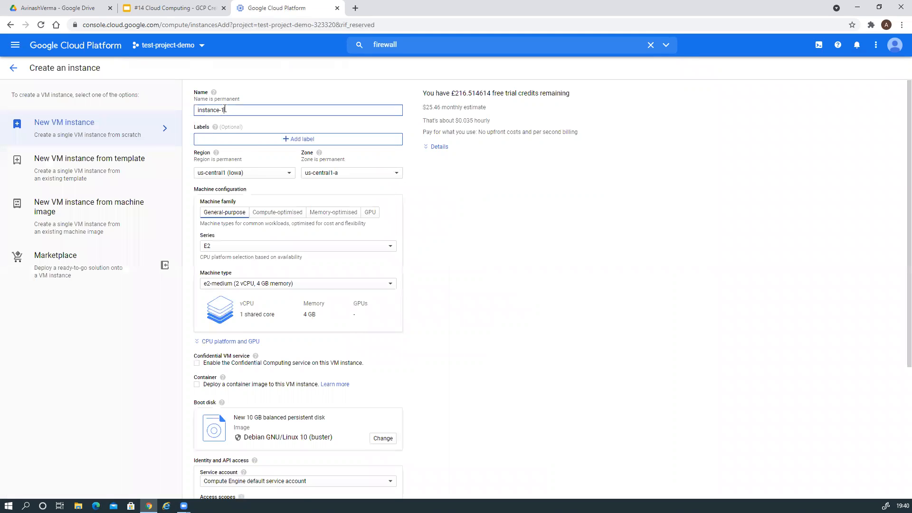
{"action": "left_click_drag", "start_coordinate": [228, 109], "coordinate": [177, 109]}
{"action": "type", "text": "test-linux"}
{"action": "type", "text": "1"}
- Add the label name with value test-linux-1 and set the region to us-east1 (South Carolina)
{"action": "left_click", "coordinate": [292, 139]}
{"action": "left_click", "coordinate": [255, 85]}
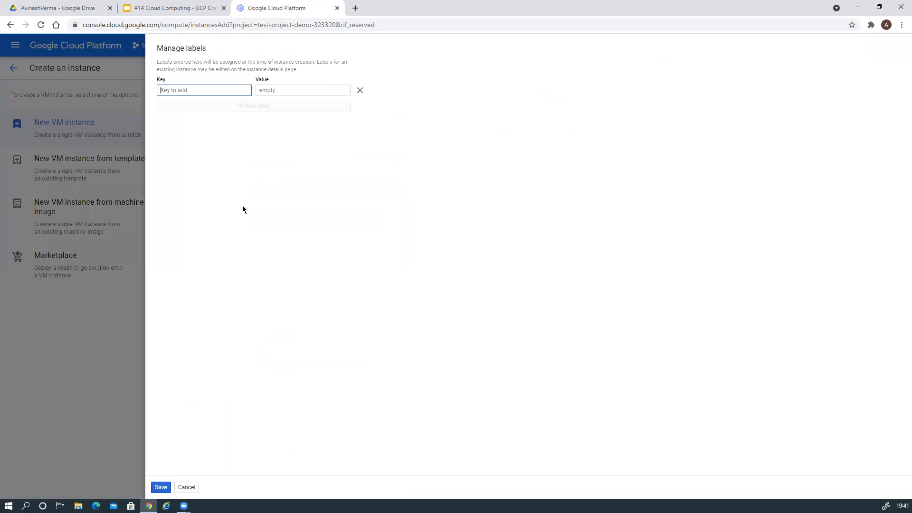
{"action": "type", "text": "name"}
{"action": "key", "text": "Tab"}
{"action": "type", "text": "test-linuz"}
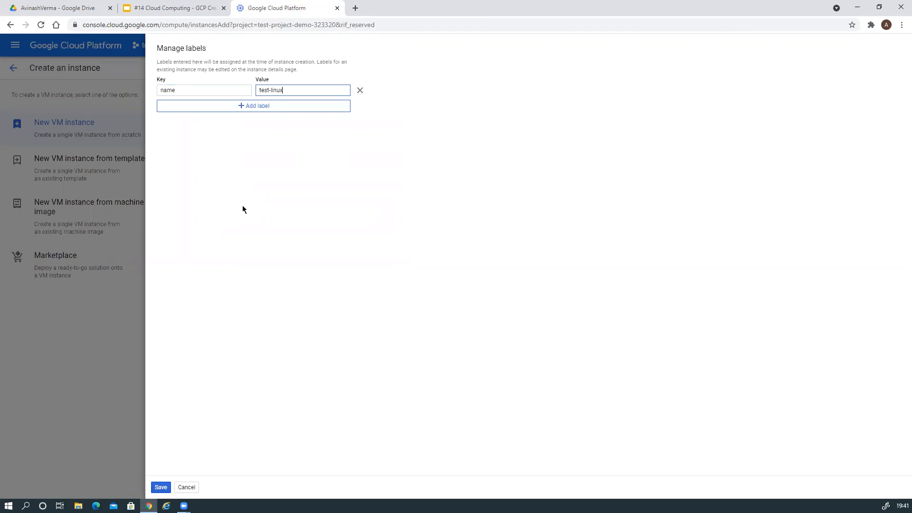
{"action": "type", "text": "-1"}
{"action": "left_click", "coordinate": [160, 486]}
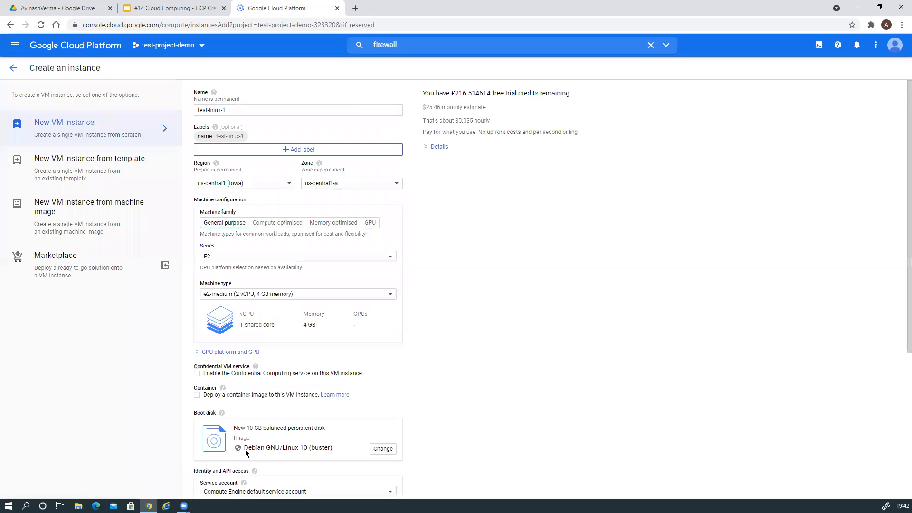
{"action": "left_click", "coordinate": [264, 184]}
{"action": "left_click", "coordinate": [244, 255]}
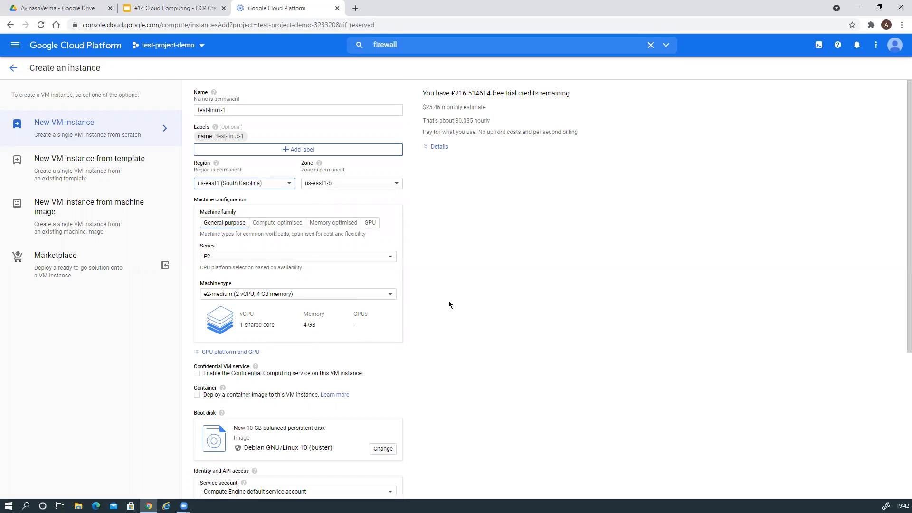
- Change the boot disk image to the Ubuntu operating system, version Ubuntu 21.04
{"action": "scroll", "coordinate": [449, 301], "scroll_direction": "down", "scroll_amount": 2}
{"action": "scroll", "coordinate": [449, 300], "scroll_direction": "down", "scroll_amount": 2}
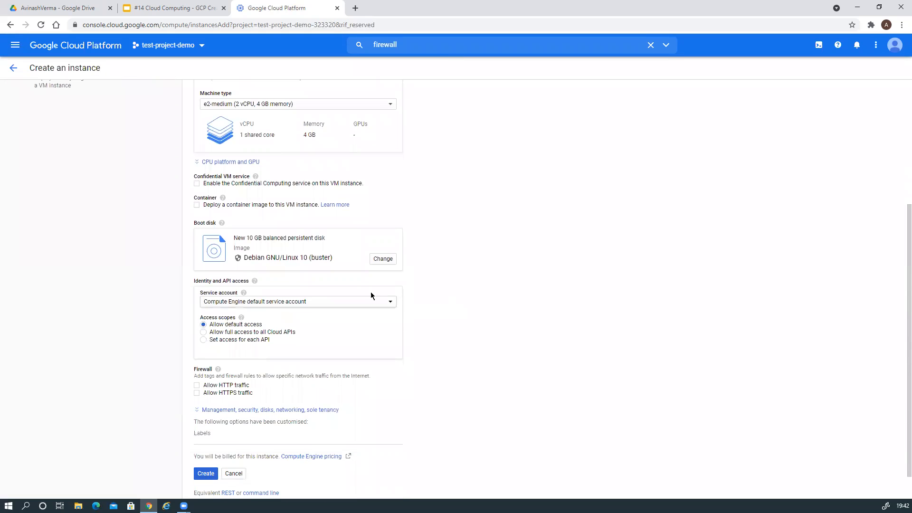
{"action": "left_click", "coordinate": [381, 259]}
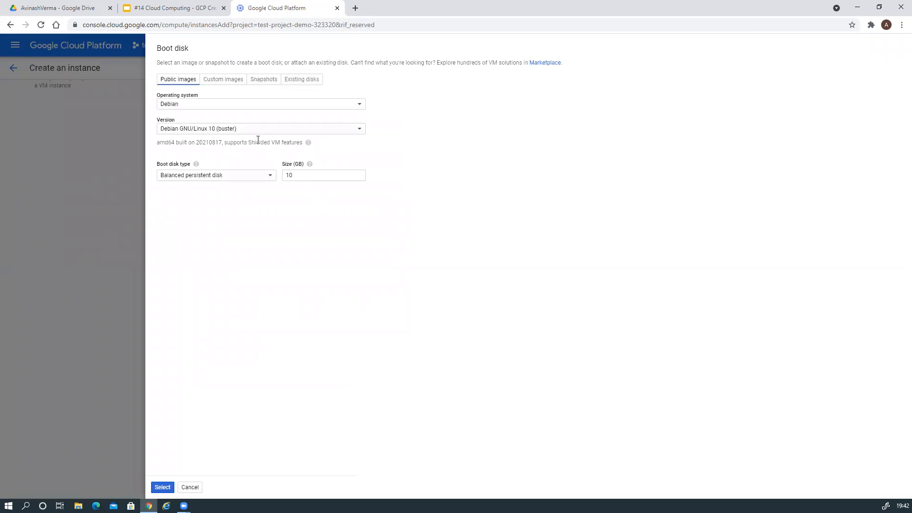
{"action": "left_click", "coordinate": [216, 130]}
{"action": "left_click", "coordinate": [223, 108]}
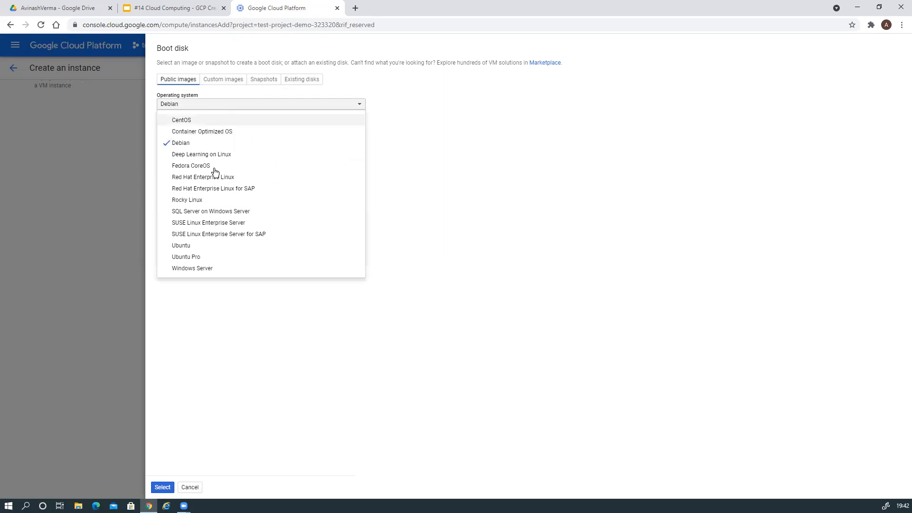
{"action": "left_click", "coordinate": [183, 247]}
{"action": "left_click", "coordinate": [236, 131]}
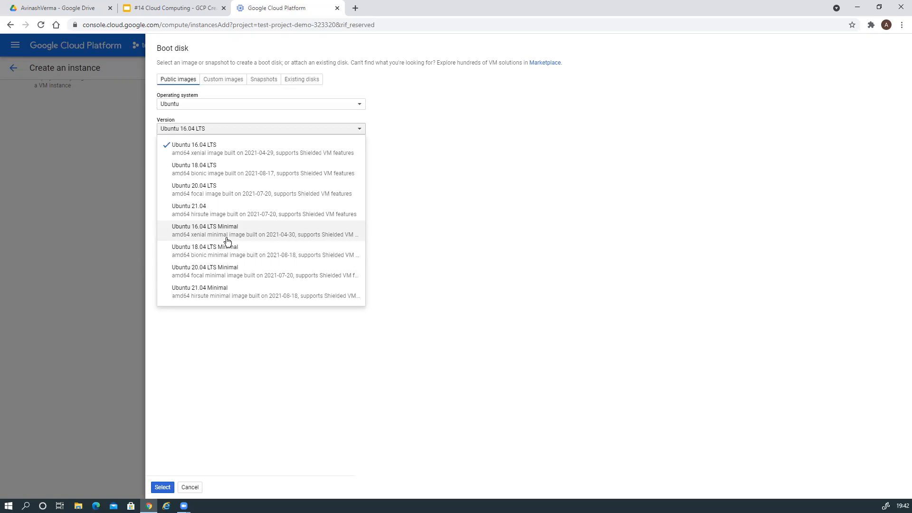
{"action": "left_click", "coordinate": [201, 210]}
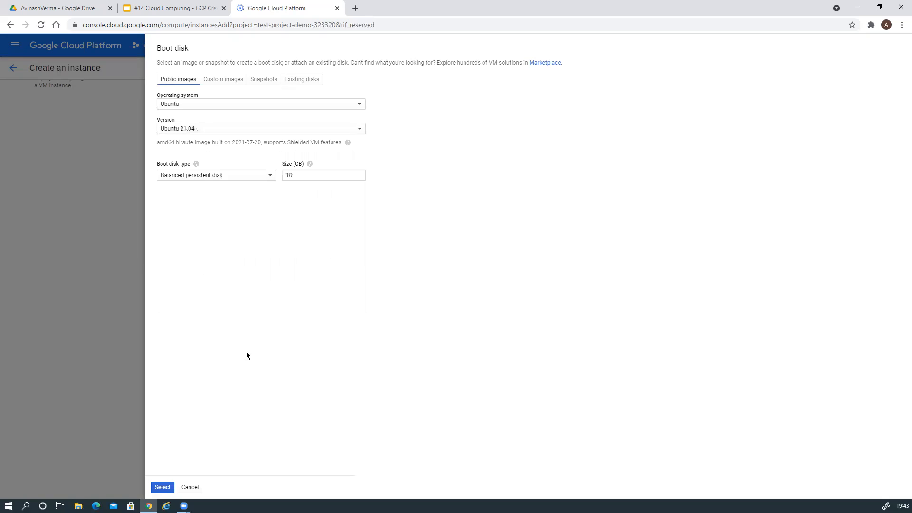
{"action": "left_click", "coordinate": [162, 487]}
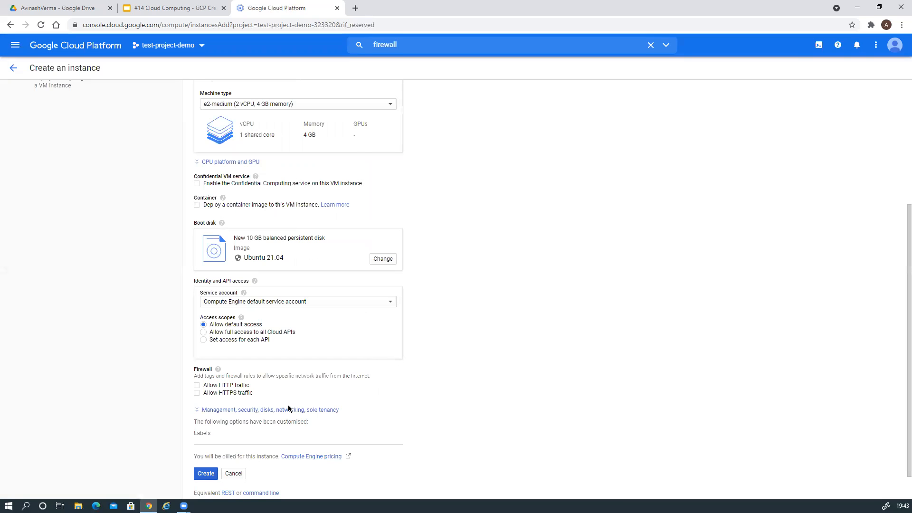
- Allow HTTP traffic in the firewall settings and create the instance
{"action": "left_click", "coordinate": [197, 386]}
{"action": "scroll", "coordinate": [466, 365], "scroll_direction": "down", "scroll_amount": 1}
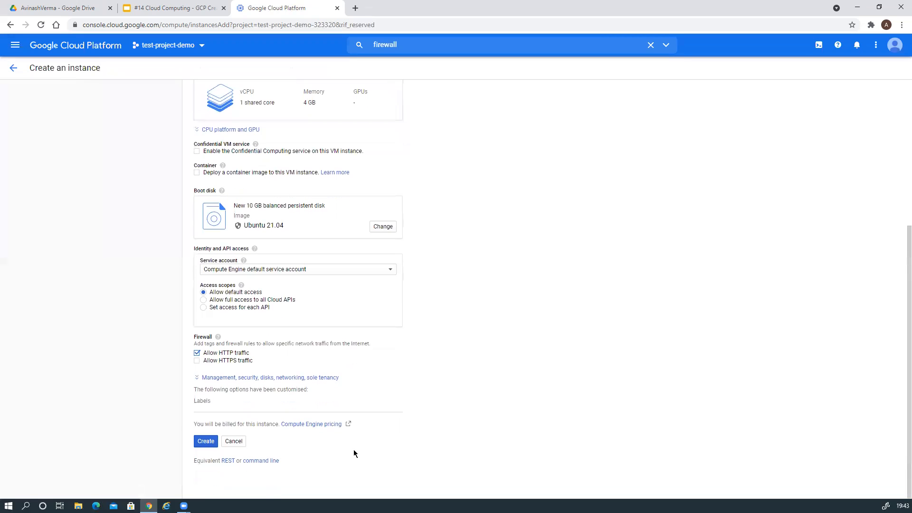
{"action": "left_click", "coordinate": [203, 444]}
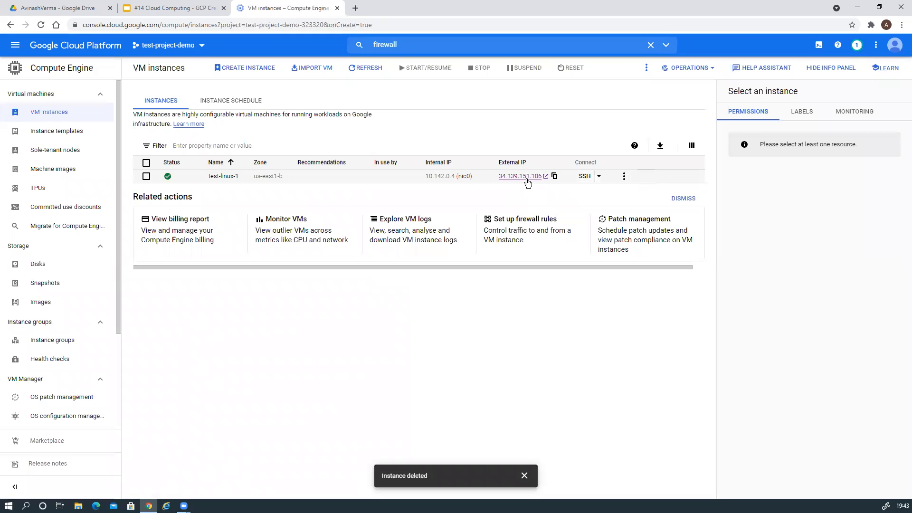
- Open the details of test-linux-1 and review its network interface, firewall, label and boot disk settings
{"action": "left_click", "coordinate": [223, 178]}
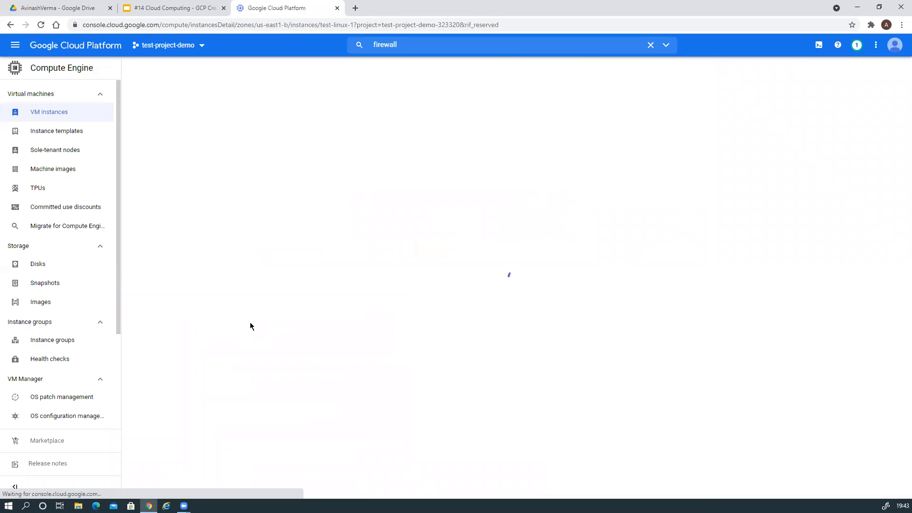
{"action": "scroll", "coordinate": [403, 298], "scroll_direction": "down", "scroll_amount": 6}
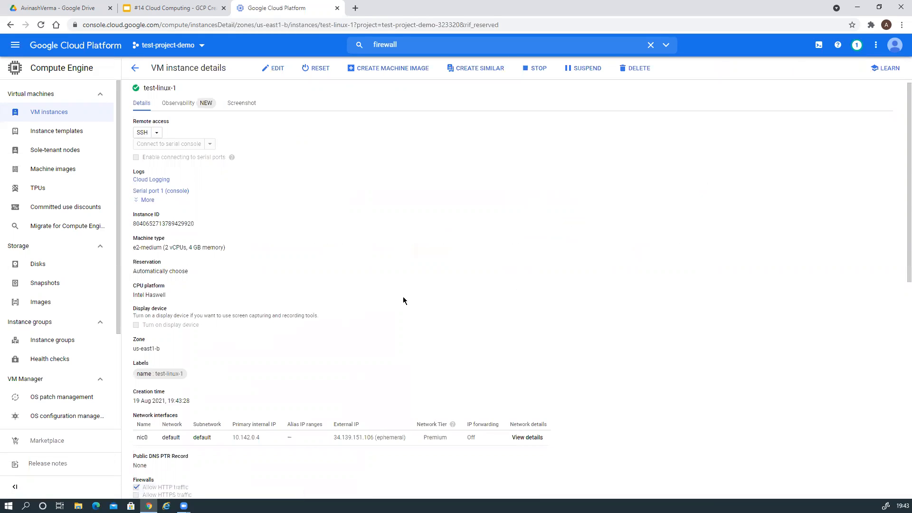
{"action": "scroll", "coordinate": [403, 300], "scroll_direction": "down", "scroll_amount": 1}
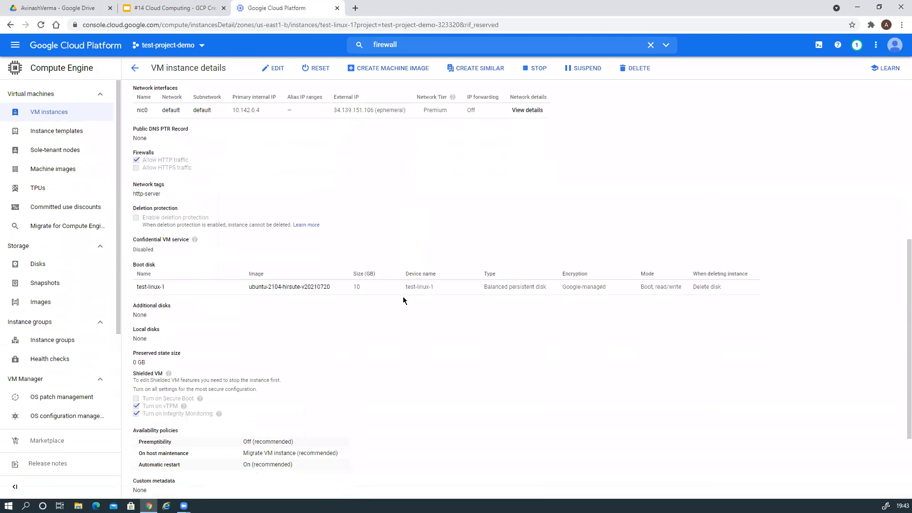
{"action": "scroll", "coordinate": [397, 309], "scroll_direction": "up", "scroll_amount": 7}
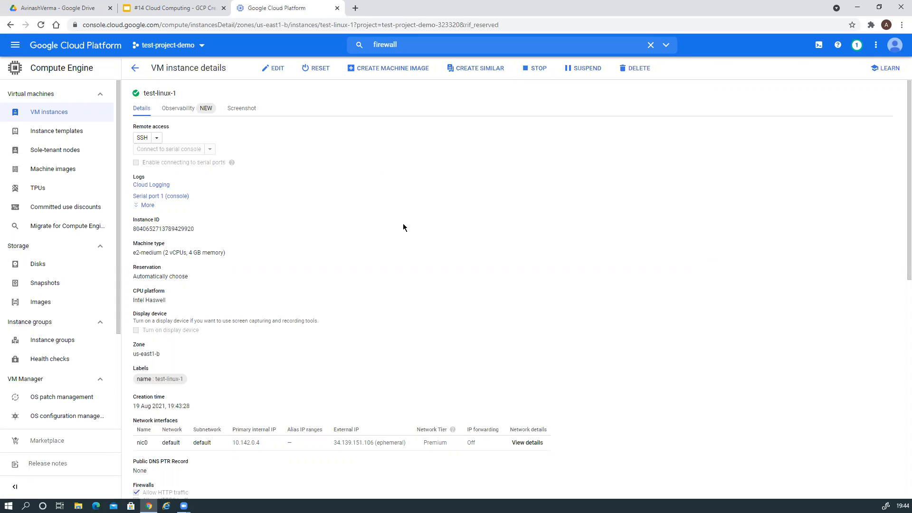
{"action": "scroll", "coordinate": [403, 227], "scroll_direction": "down", "scroll_amount": 4}
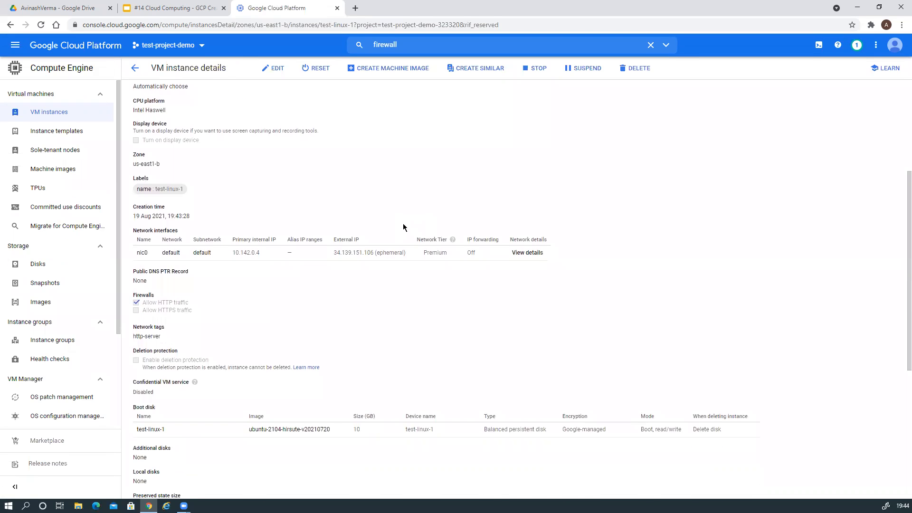
{"action": "scroll", "coordinate": [403, 227], "scroll_direction": "up", "scroll_amount": 4}
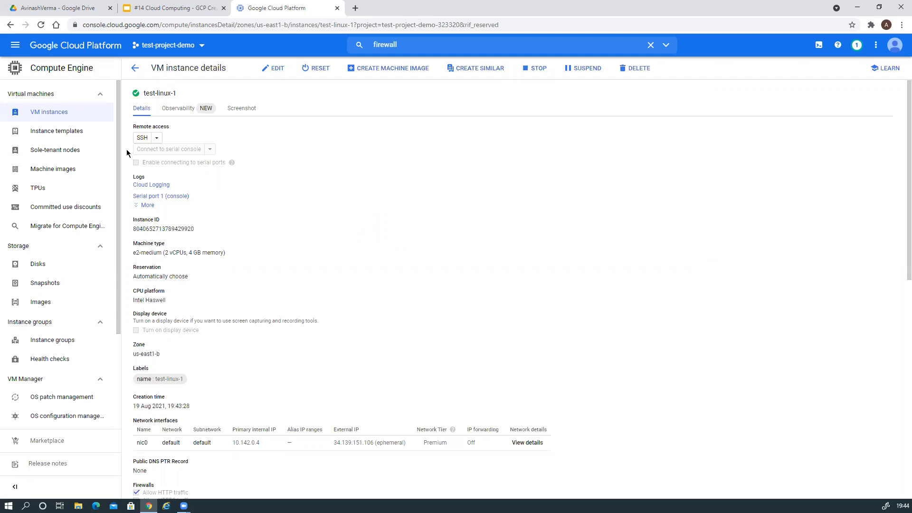
- Open an SSH session to test-linux-1 and run ls and pwd in the home directory
{"action": "left_click", "coordinate": [141, 141]}
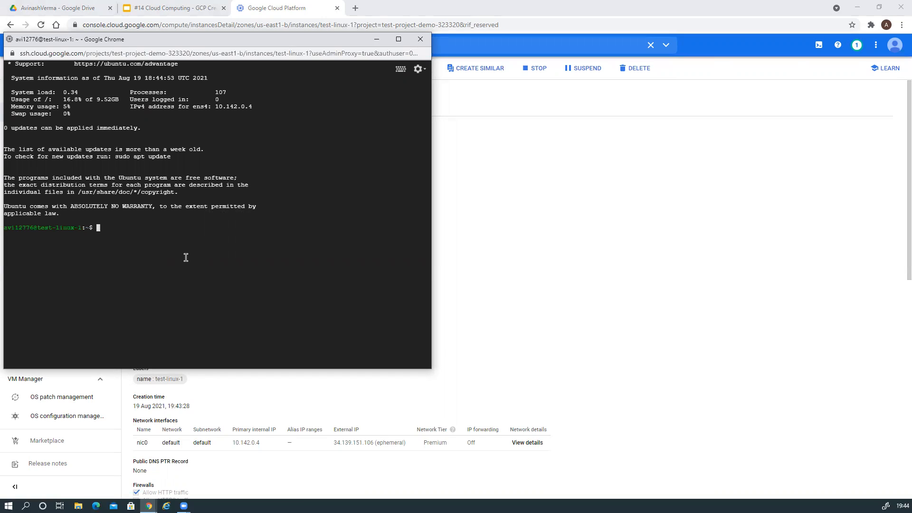
{"action": "type", "text": "ls"}
{"action": "key", "text": "Return"}
{"action": "type", "text": "pwd"}
{"action": "key", "text": "Return"}
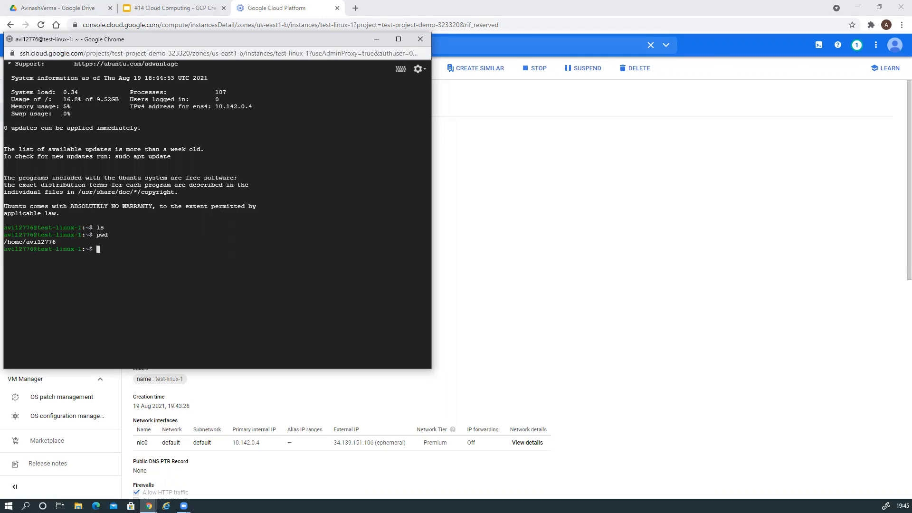
- Move up to the parent directory, list its contents with ls, and change into ubuntu/
{"action": "type", "text": "cd .."}
{"action": "key", "text": "Return"}
{"action": "type", "text": "ls"}
{"action": "key", "text": "Return"}
{"action": "type", "text": "cd "}
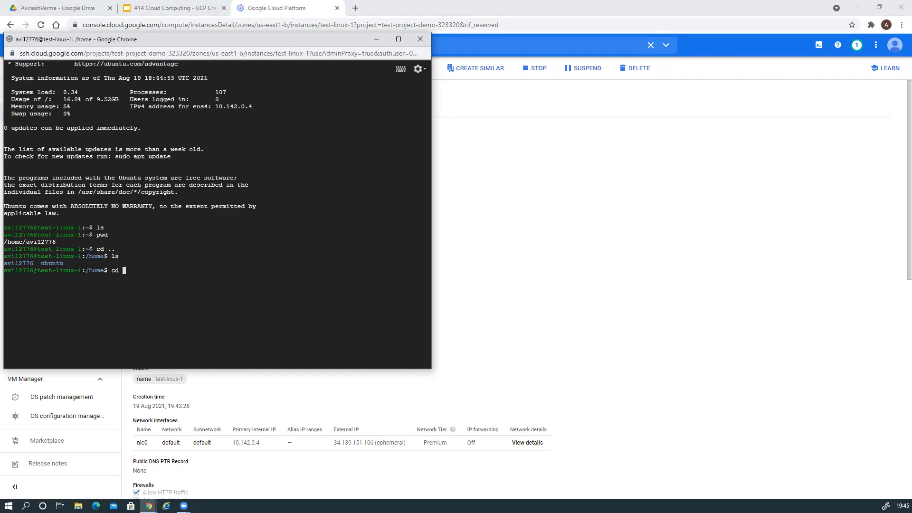
{"action": "type", "text": "ubuntu/"}
{"action": "key", "text": "Return"}
{"action": "key", "text": "Return"}
- List the ubuntu directory with dir and ls, and end the SSH session with exit
{"action": "type", "text": "dir"}
{"action": "key", "text": "Return"}
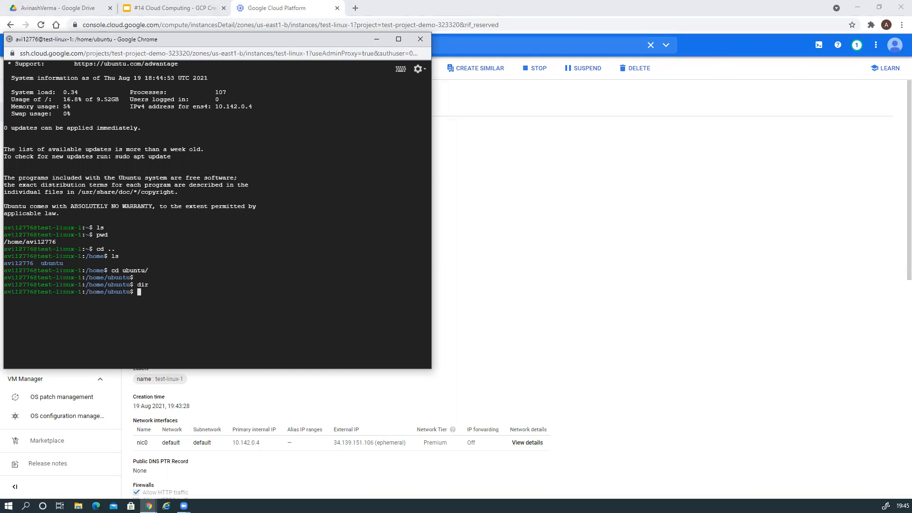
{"action": "type", "text": "ls"}
{"action": "key", "text": "Return"}
{"action": "type", "text": "exit"}
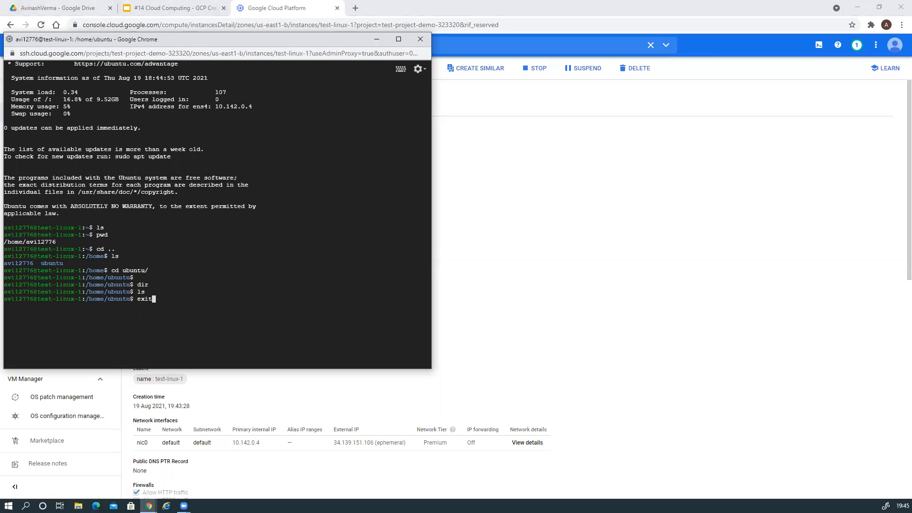
{"action": "key", "text": "Return"}
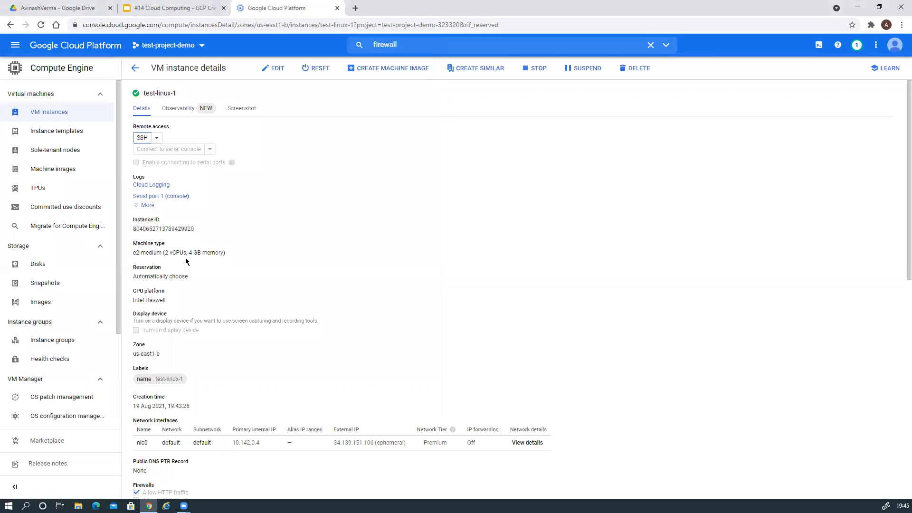
- Switch to the #14 Cloud Computing - GCP Create Linux VM presentation and show its Thank you slide
{"action": "left_click", "coordinate": [96, 13]}
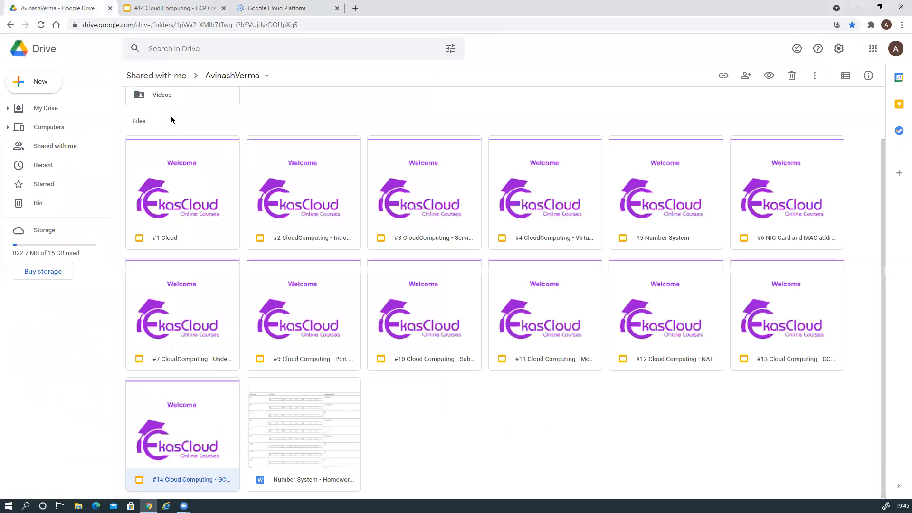
{"action": "left_click", "coordinate": [190, 10]}
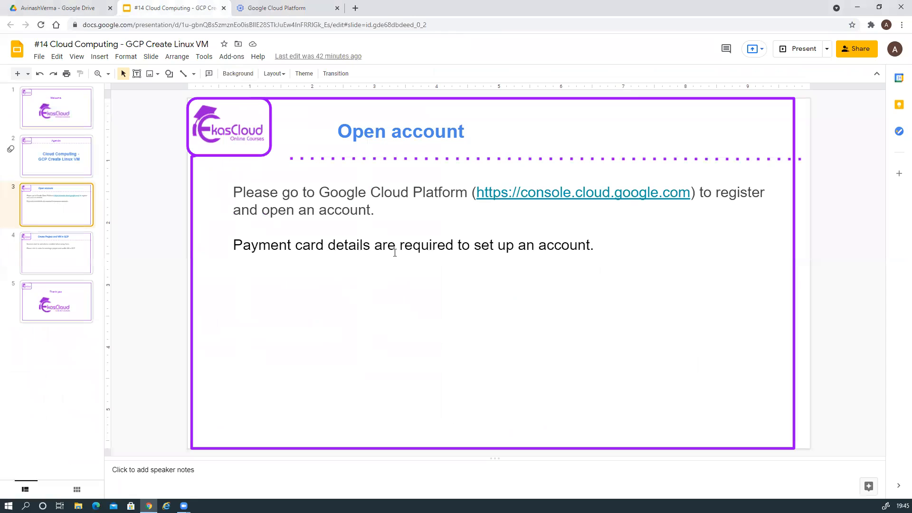
{"action": "left_click", "coordinate": [69, 303]}
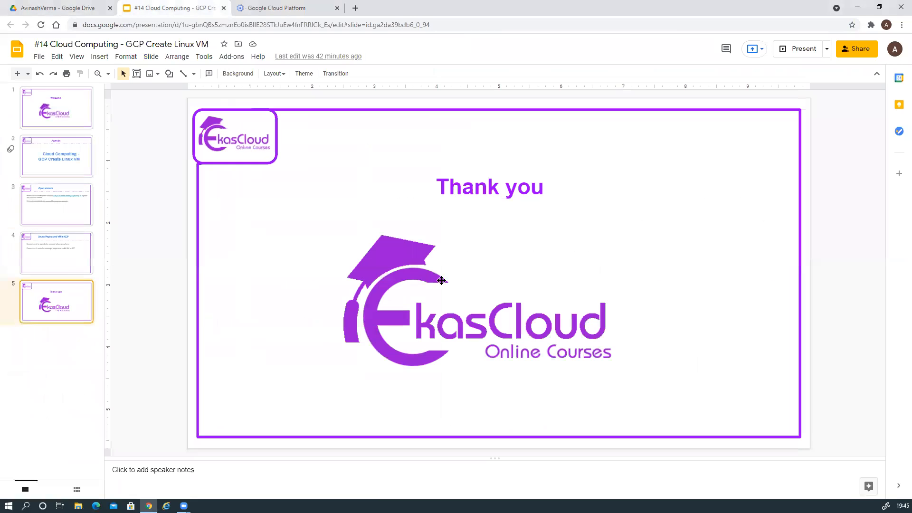